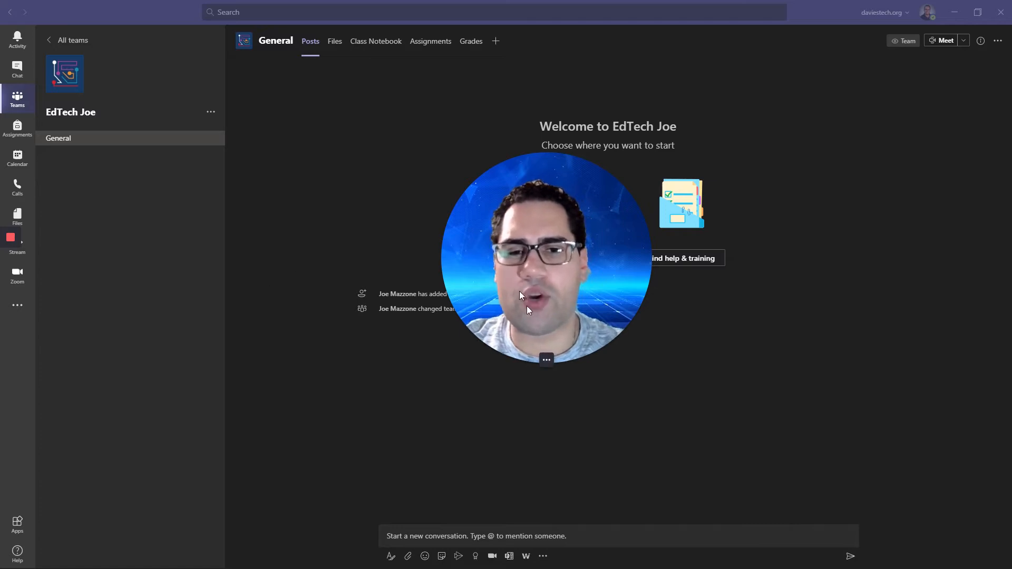
left_click(546, 360)
left_click(533, 361)
left_click_drag(535, 298, 17, 550)
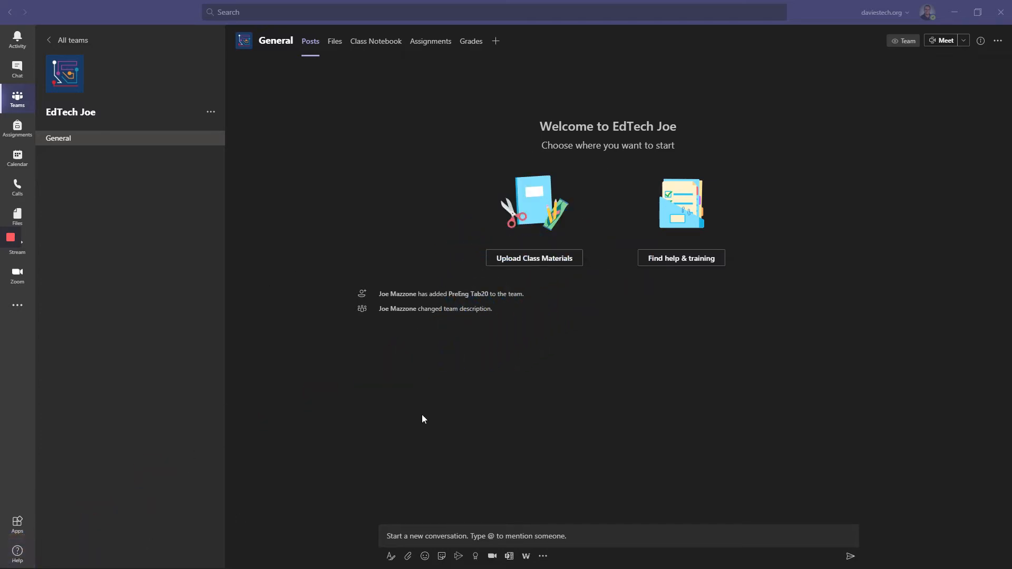
left_click(650, 379)
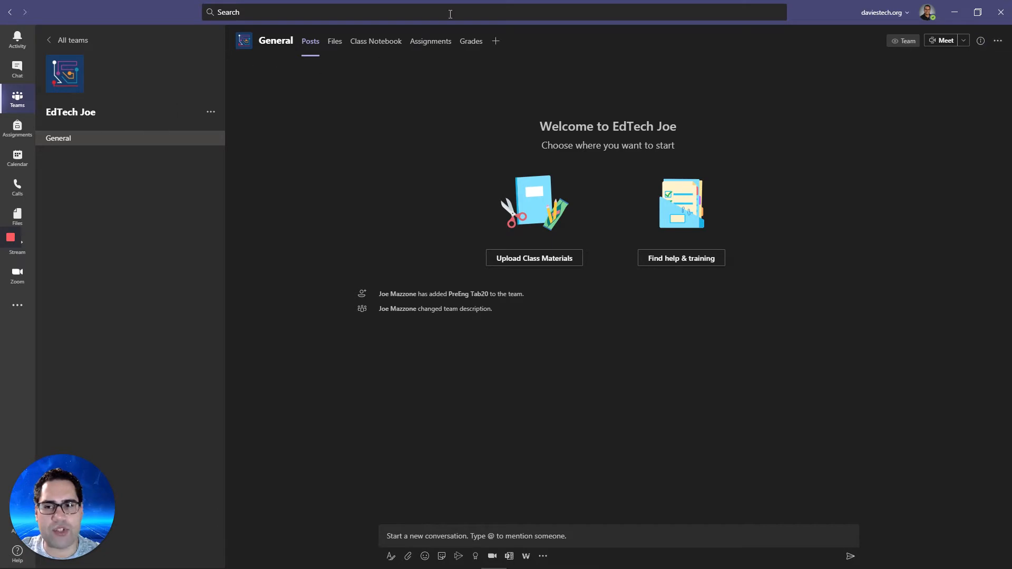
Open the General channel's document library in SharePoint.
left_click(999, 43)
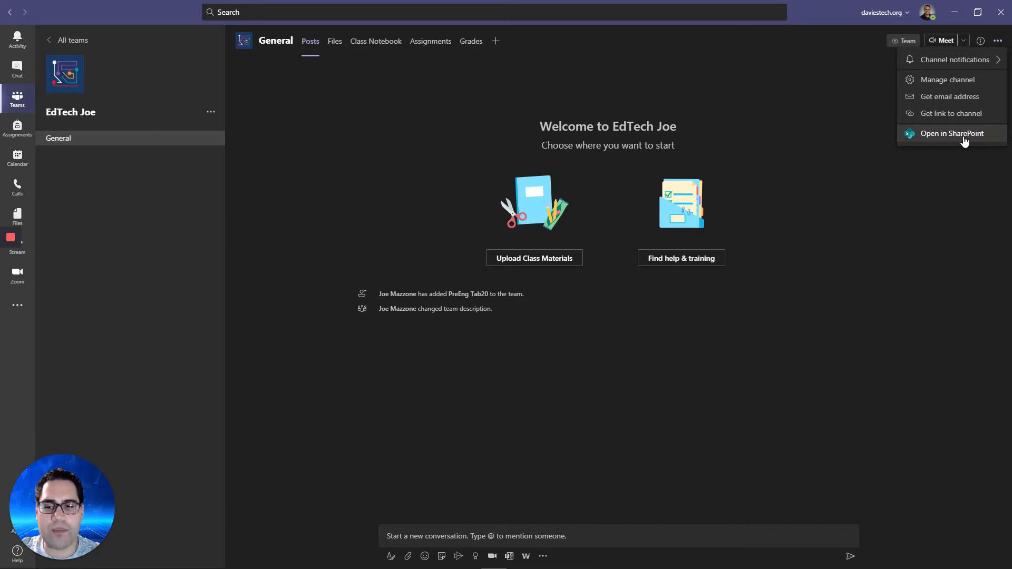
left_click(946, 132)
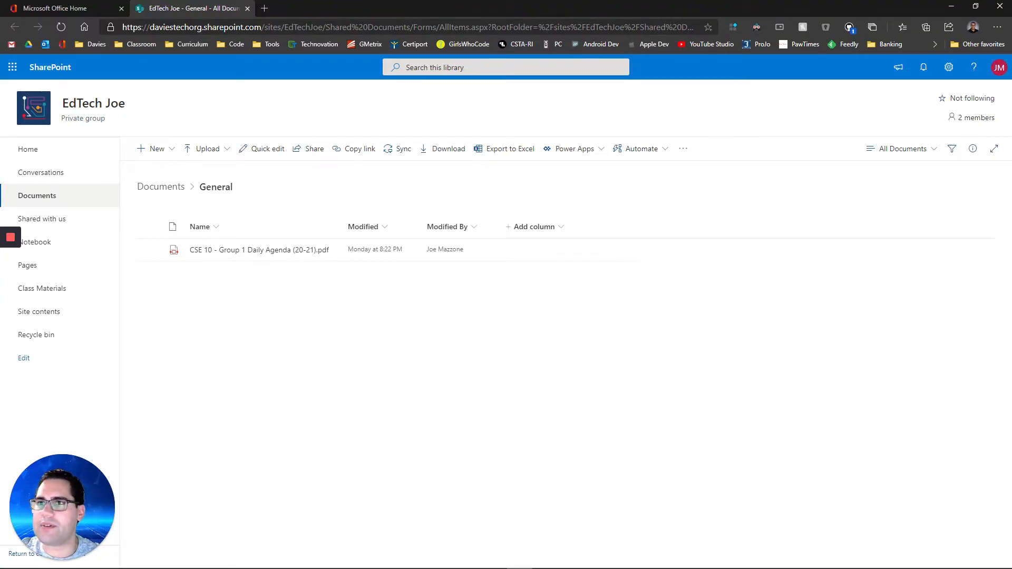
left_click(268, 309)
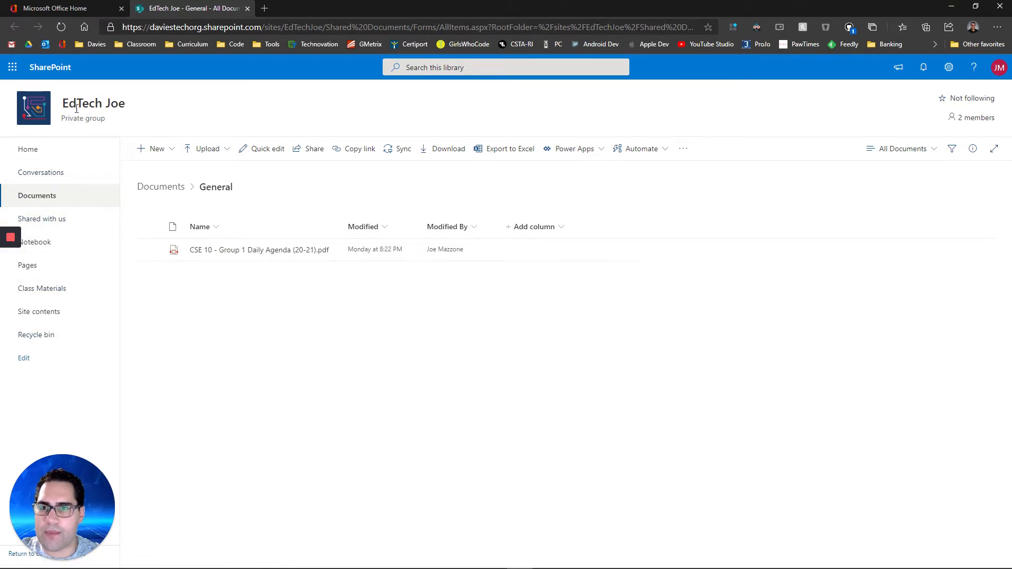
left_click_drag(65, 104, 126, 104)
left_click(149, 104)
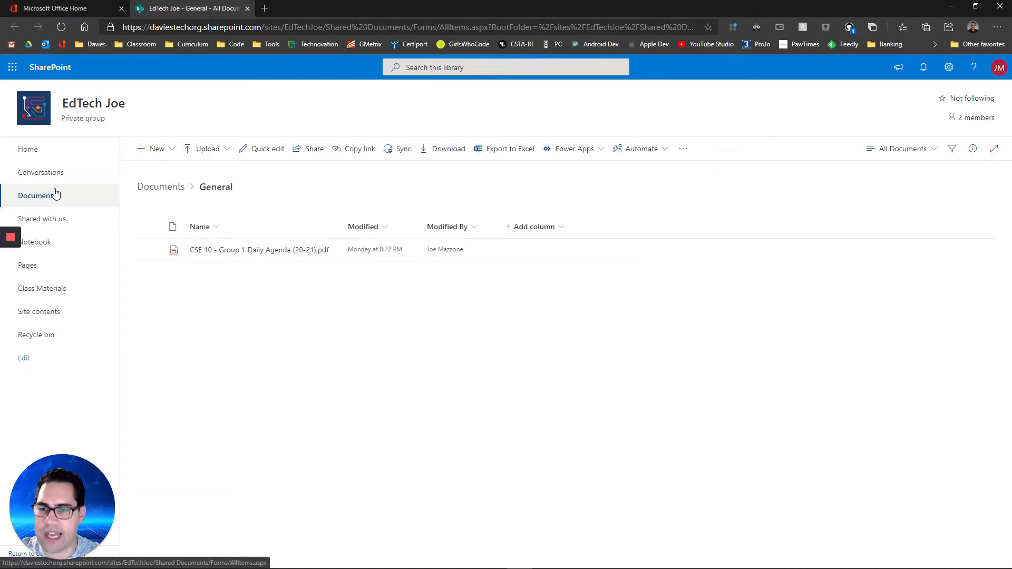
Check where the site's Conversations and Notebook links lead, returning to the General document library after each.
left_click(58, 174)
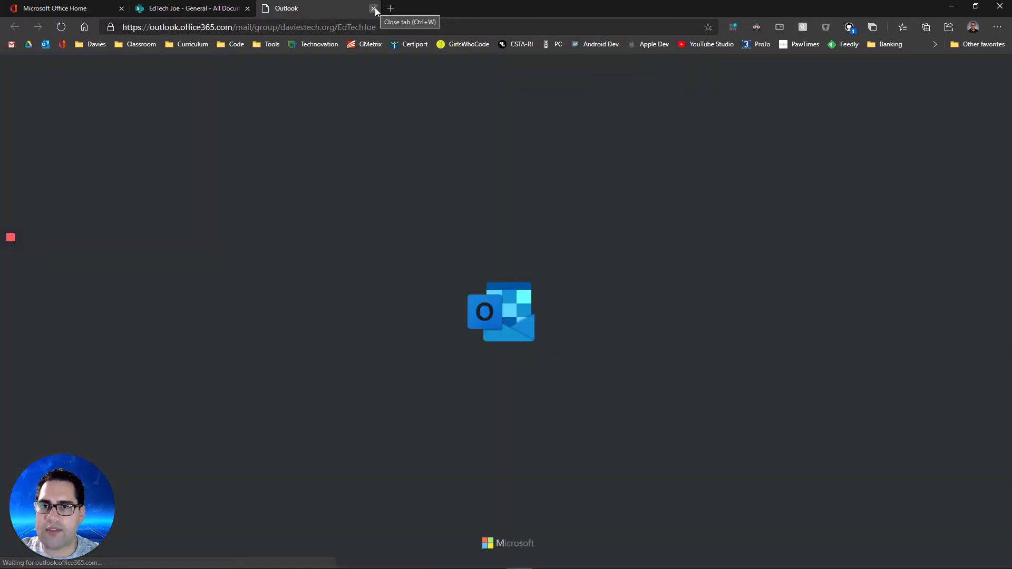
left_click(374, 9)
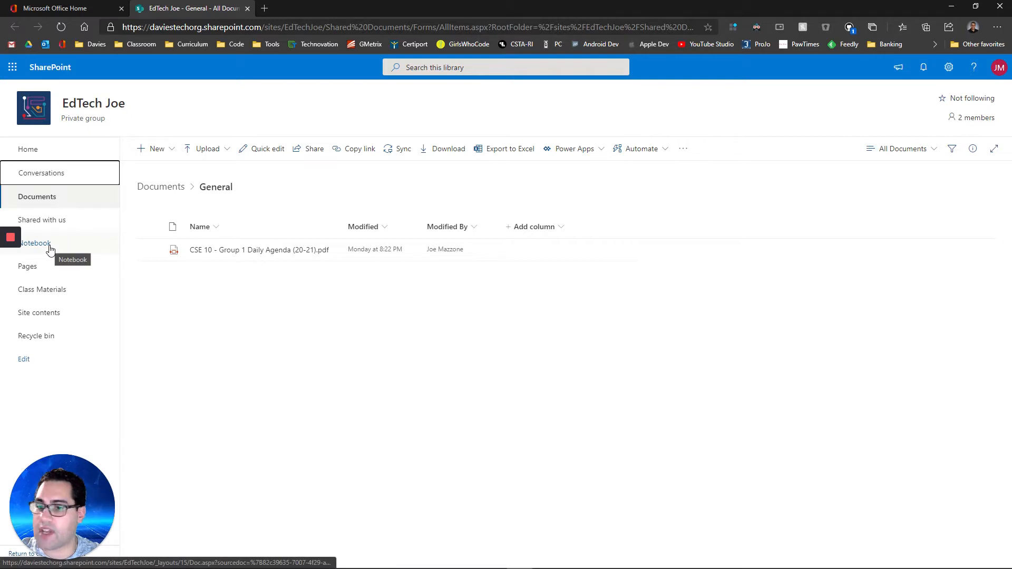
left_click(51, 250)
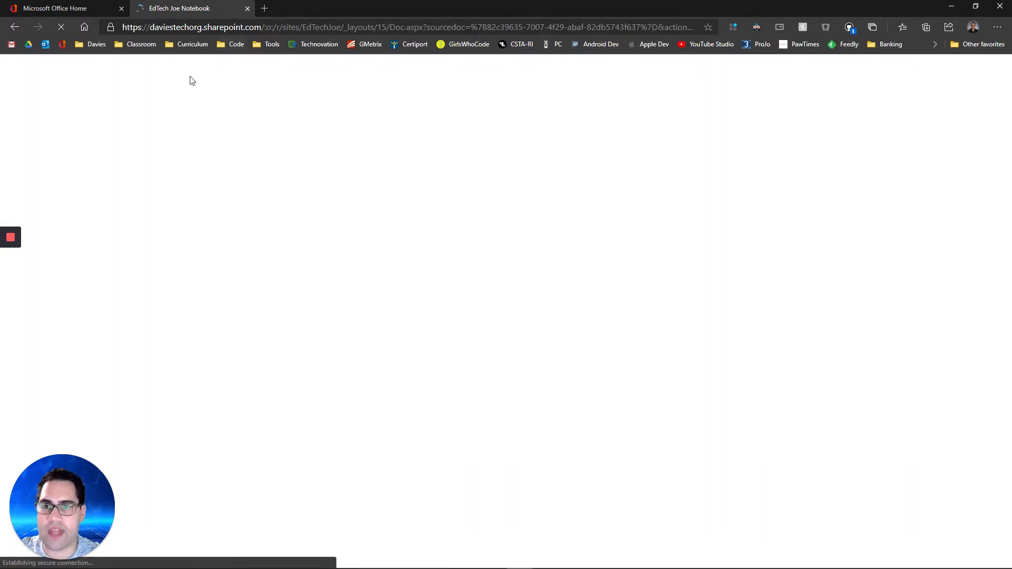
left_click(15, 27)
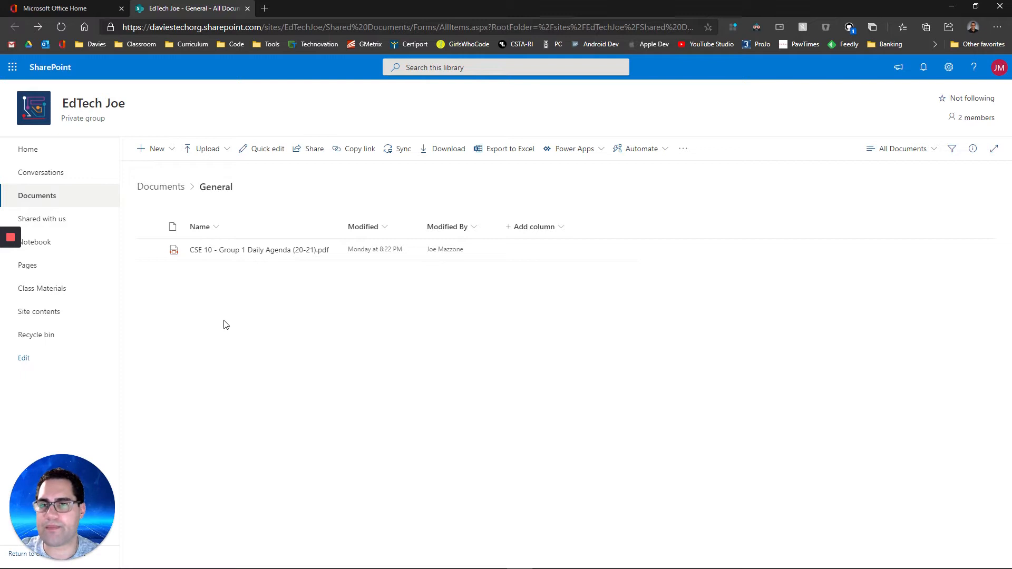
Open the team site's Home page and review its web address, news, activity and documents sections.
left_click(37, 153)
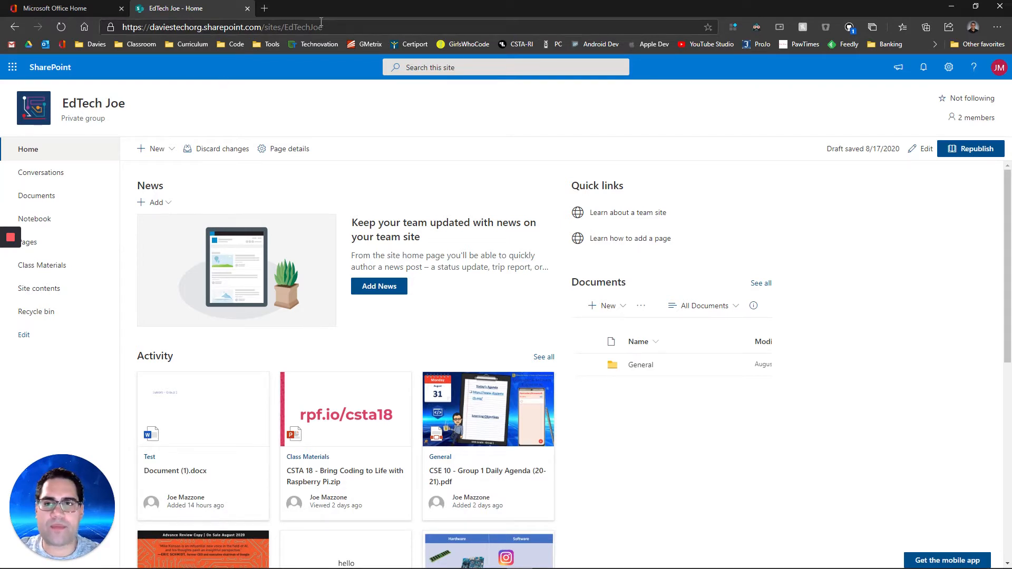
left_click(326, 25)
left_click(326, 26)
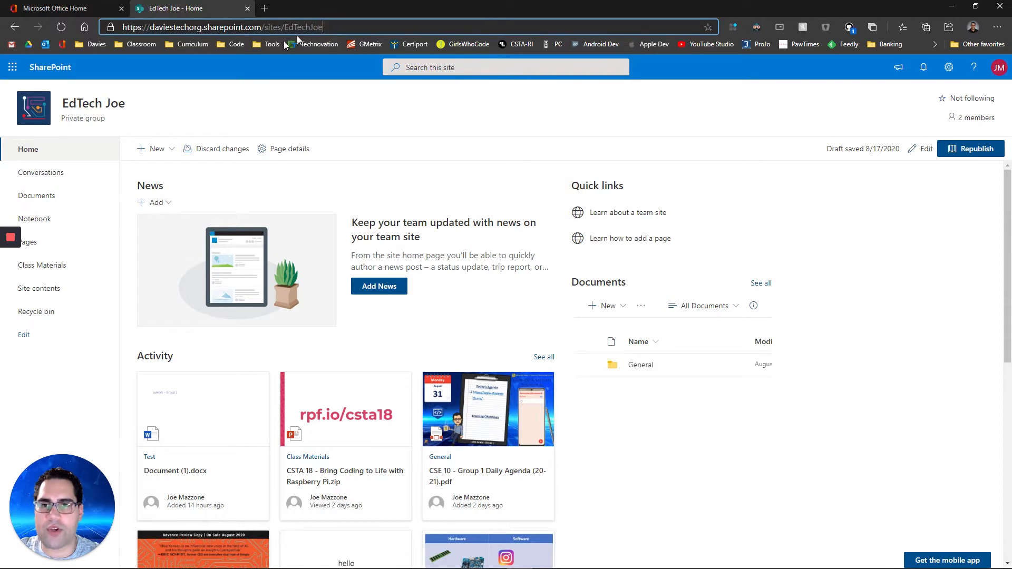
left_click_drag(331, 27, 127, 26)
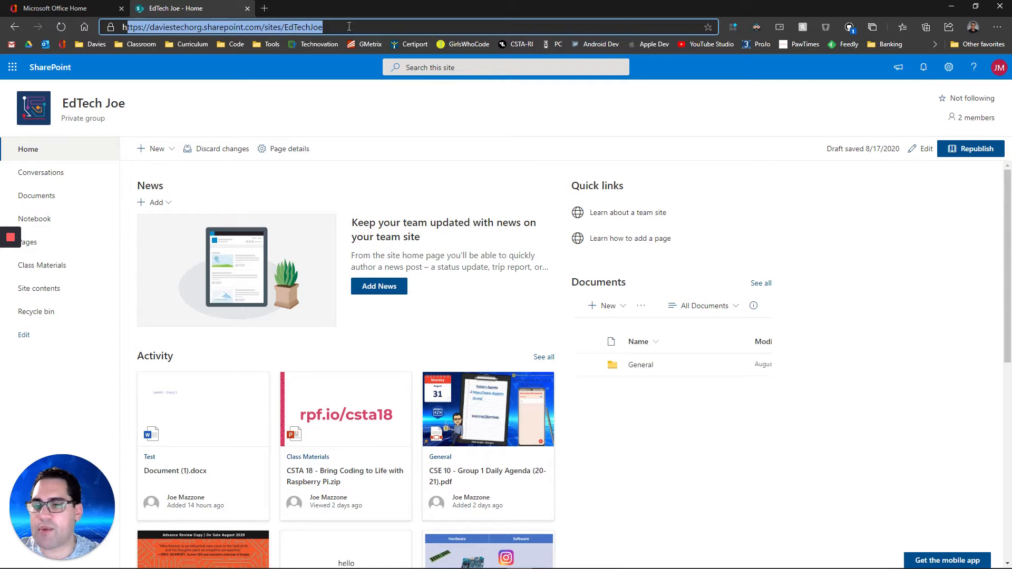
left_click(344, 27)
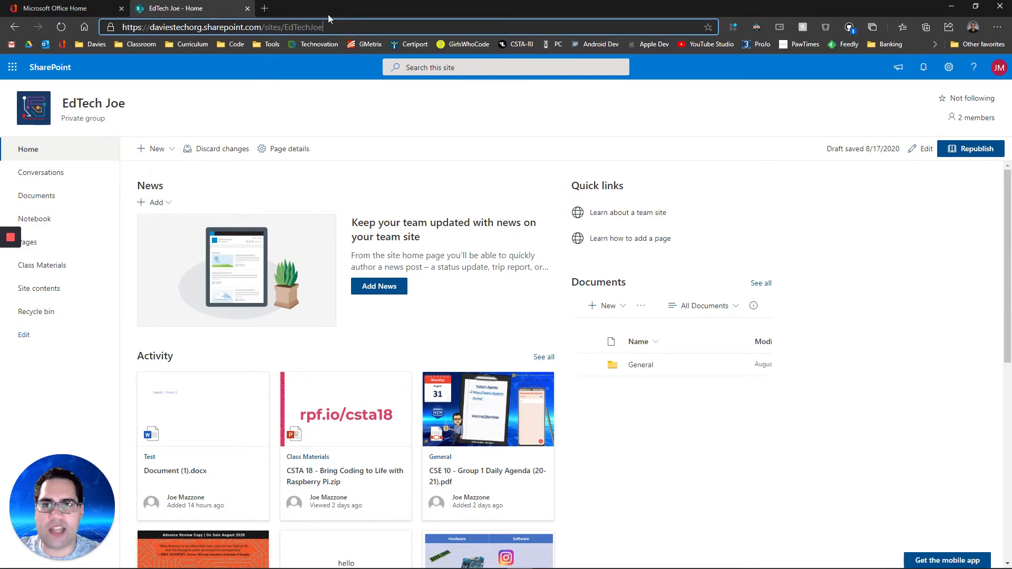
scroll(387, 371, "down", 5)
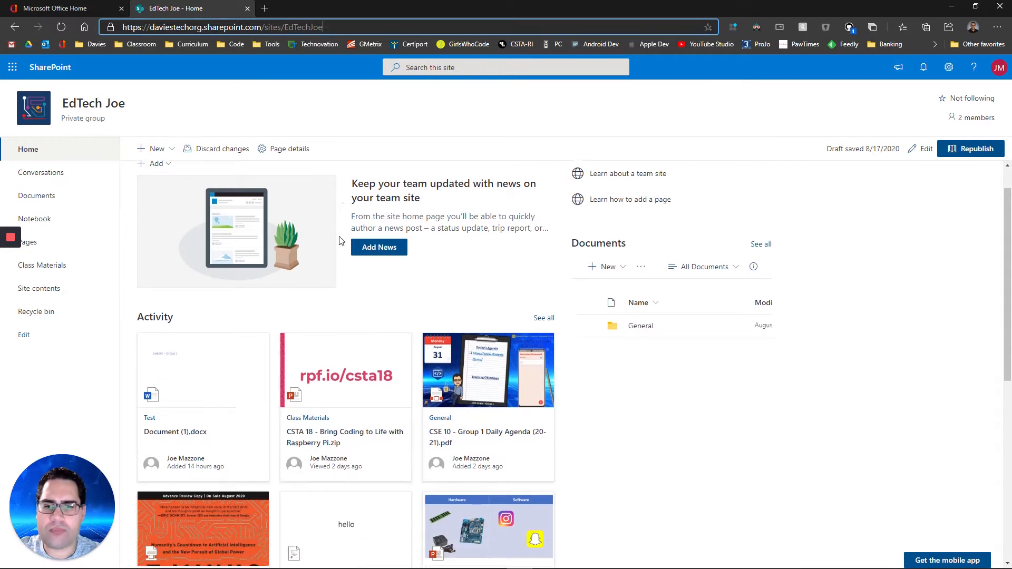
scroll(327, 441, "up", 5)
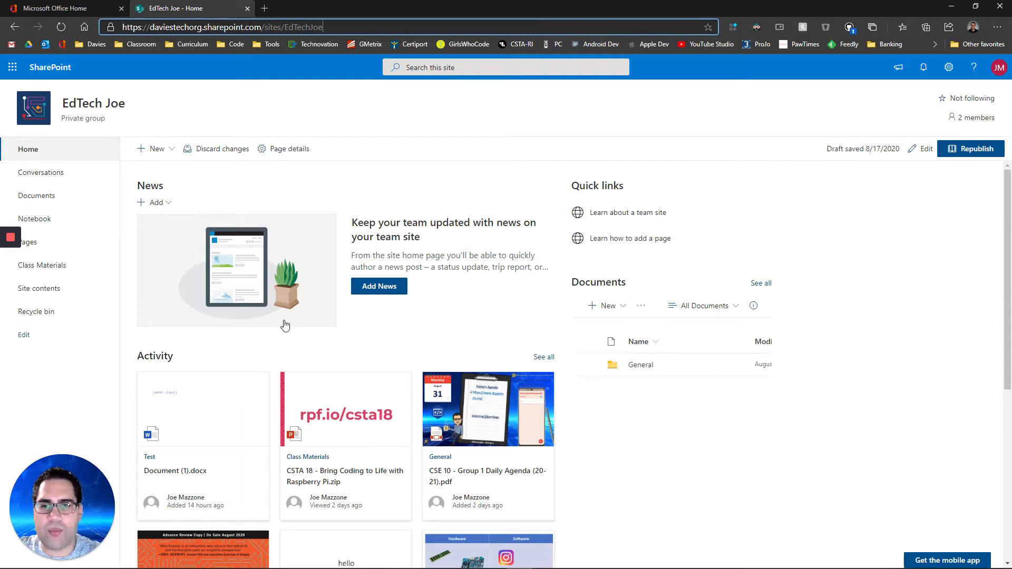
Switch to Microsoft Teams and add the SharePoint Home page as a General channel tab, with posting to the channel turned off.
left_click_drag(653, 6, 0, 79)
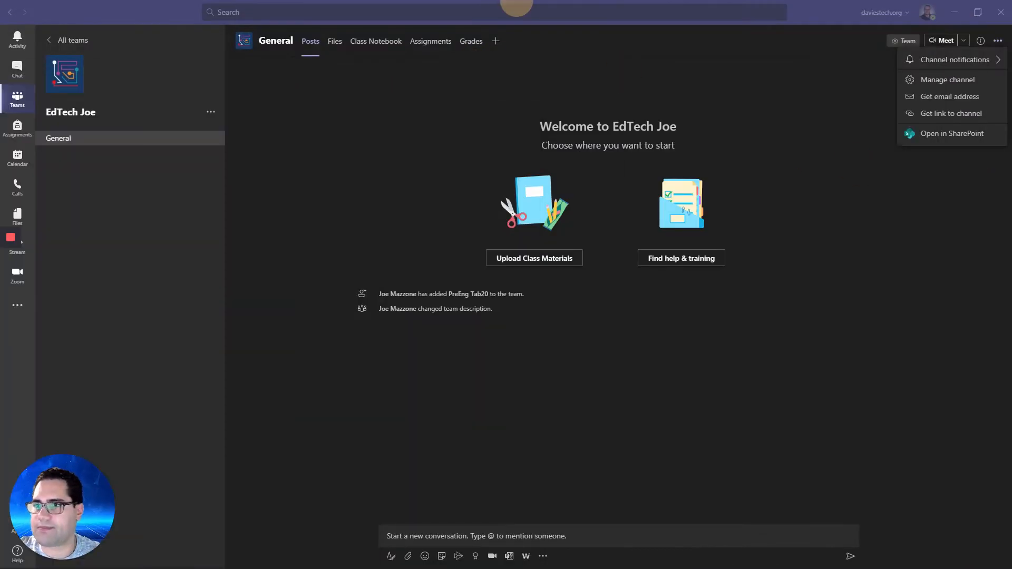
left_click(494, 45)
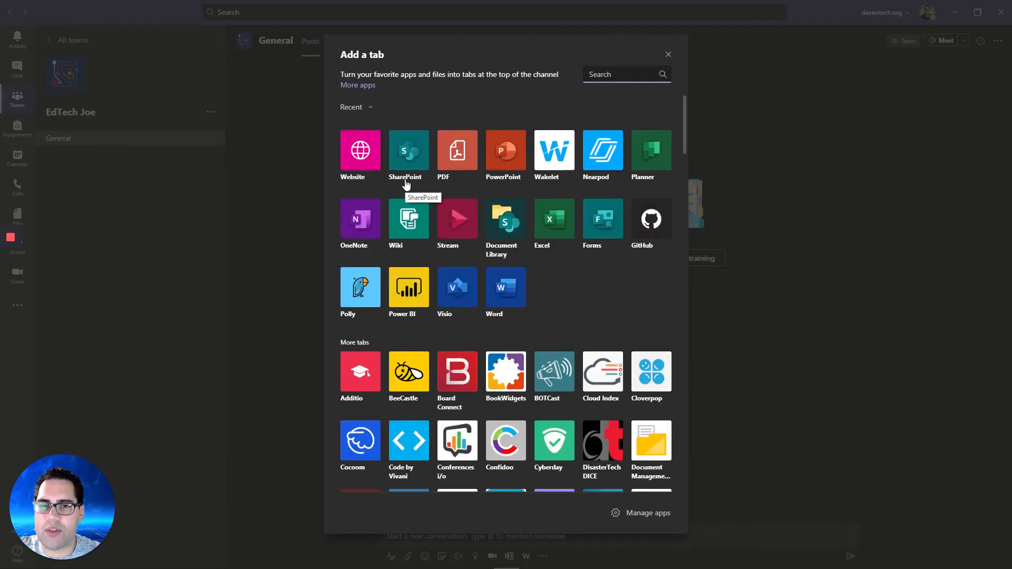
left_click(406, 179)
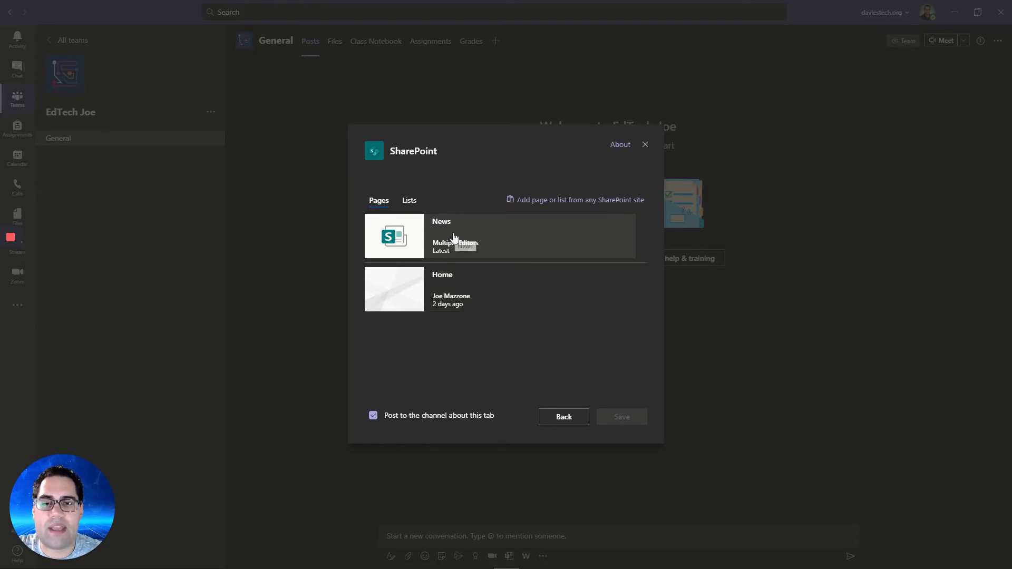
left_click(445, 289)
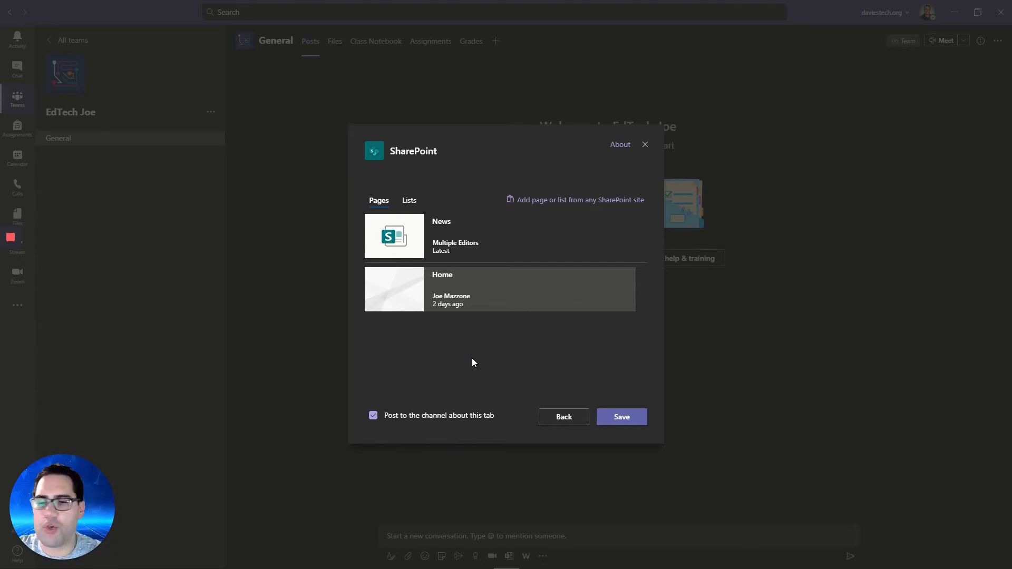
left_click(401, 422)
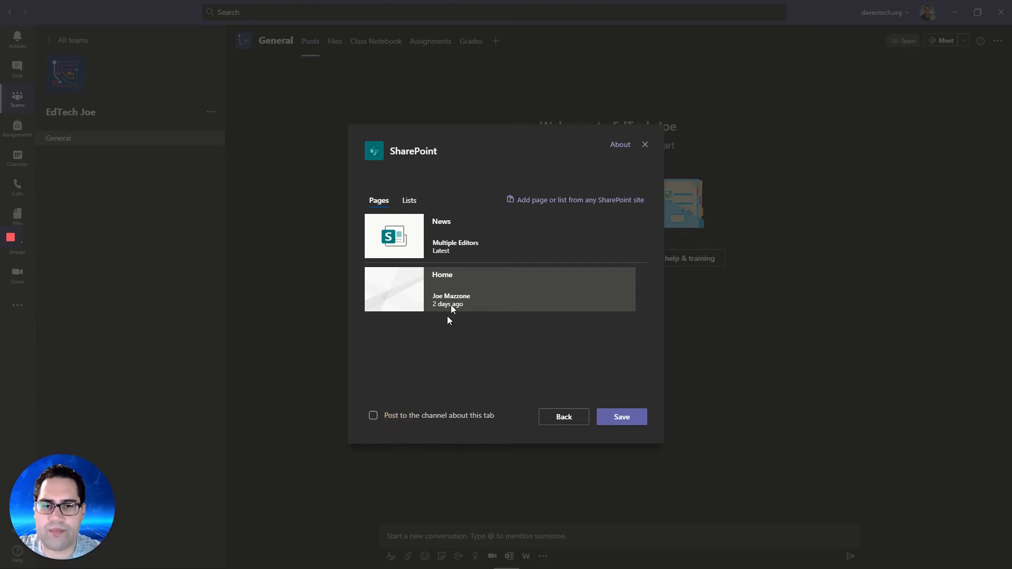
left_click(609, 416)
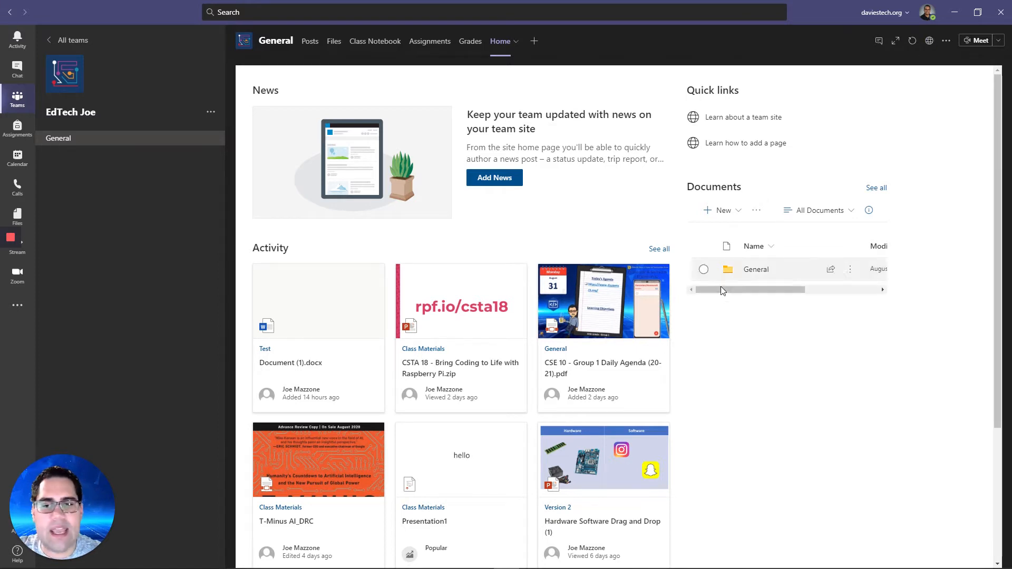
Rename the new Home tab to "Home Page".
left_click(500, 41)
left_click(489, 92)
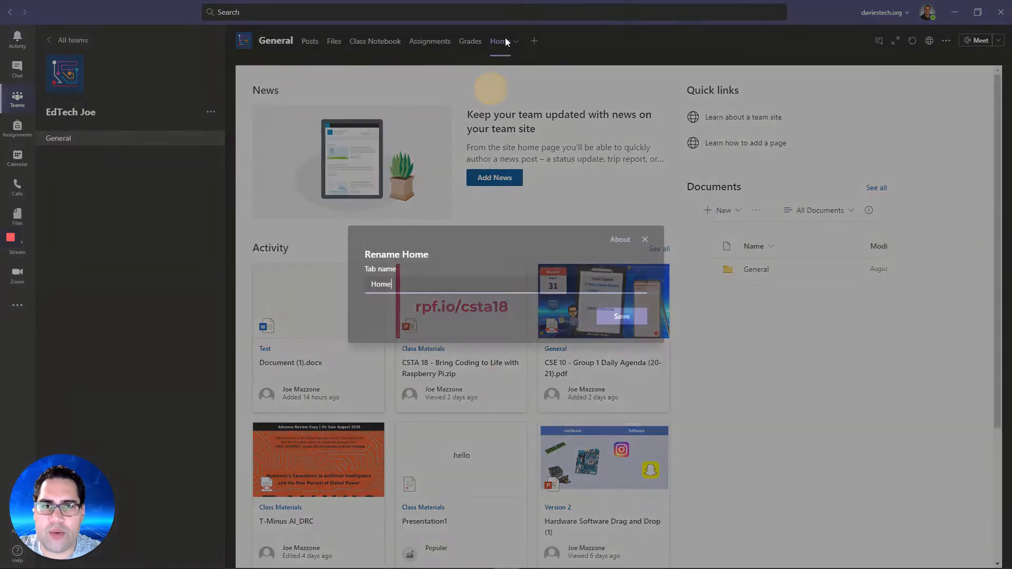
left_click(458, 286)
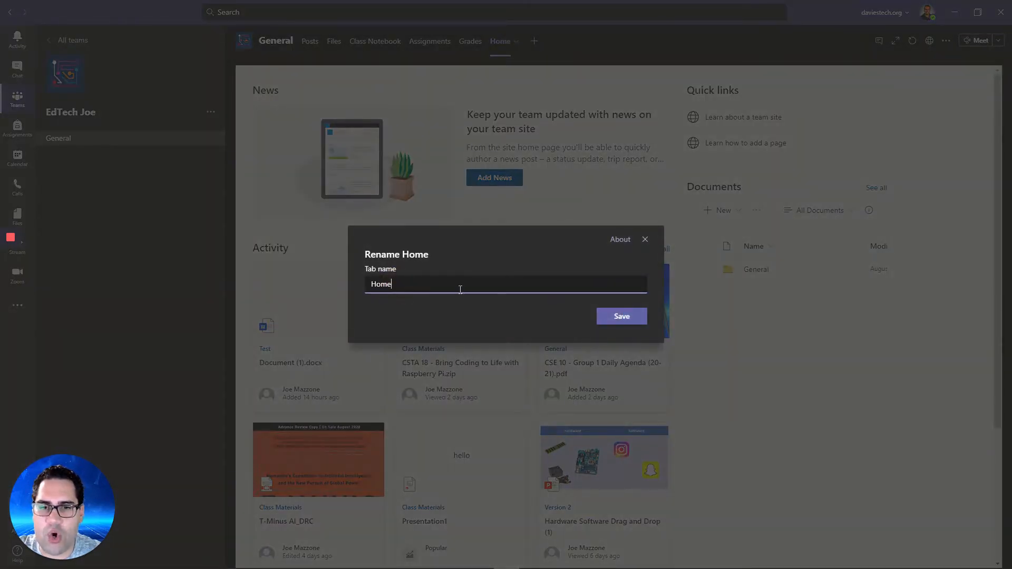
key("Return")
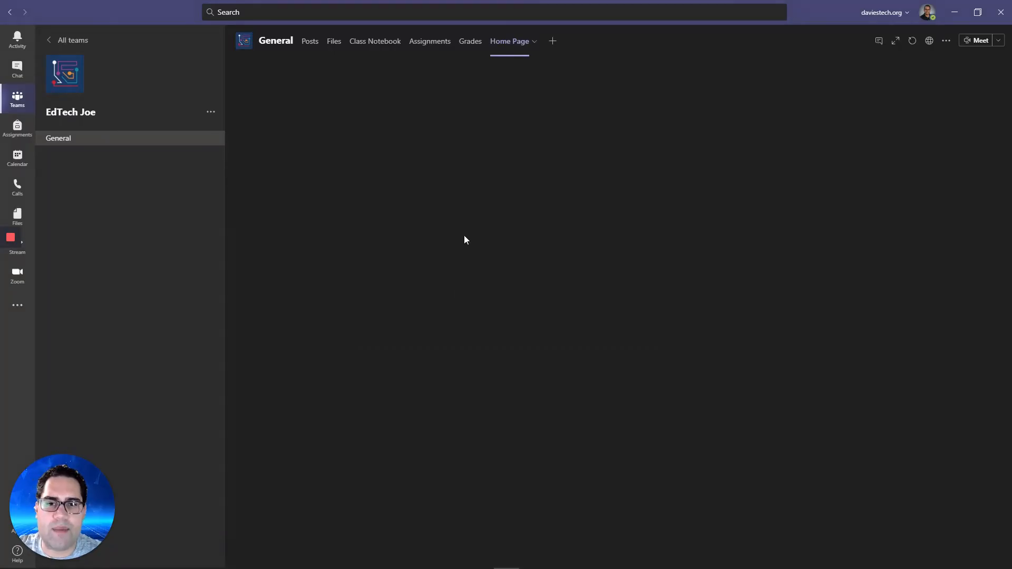
Rename the SharePoint tab to "Class Page" and reload its content.
left_click(532, 41)
left_click(499, 92)
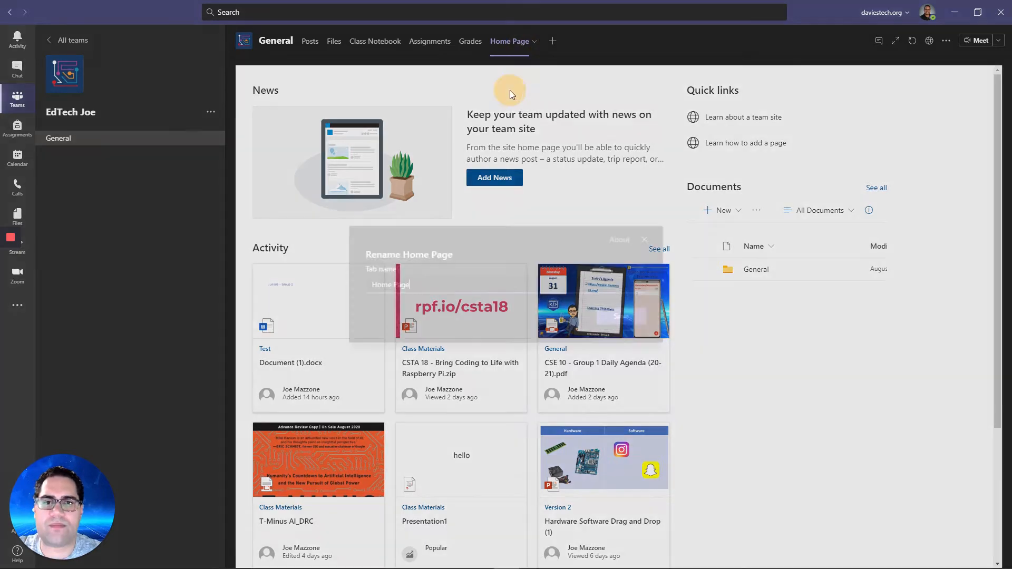
left_click(391, 285)
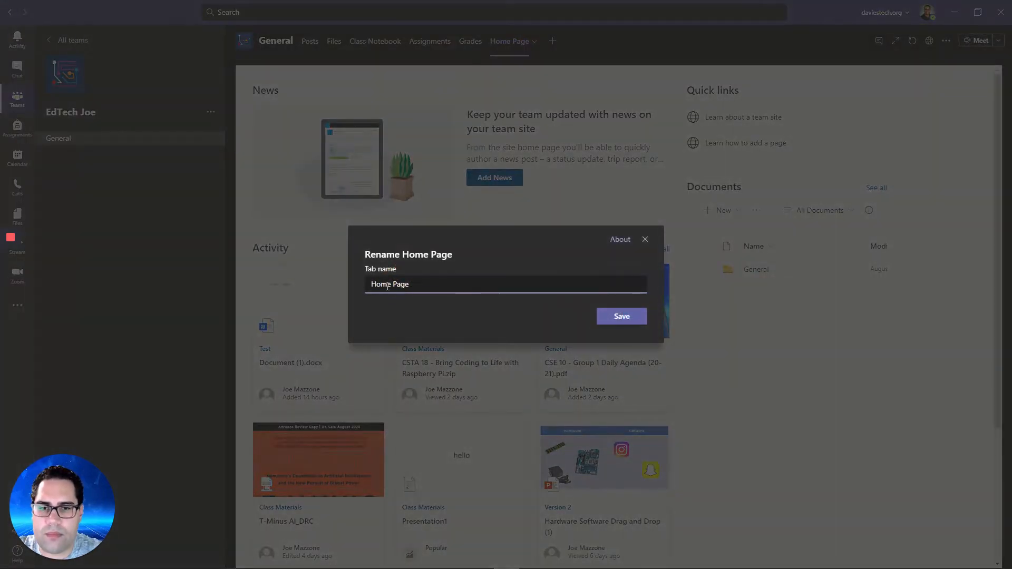
left_click_drag(391, 285, 352, 286)
type("Class")
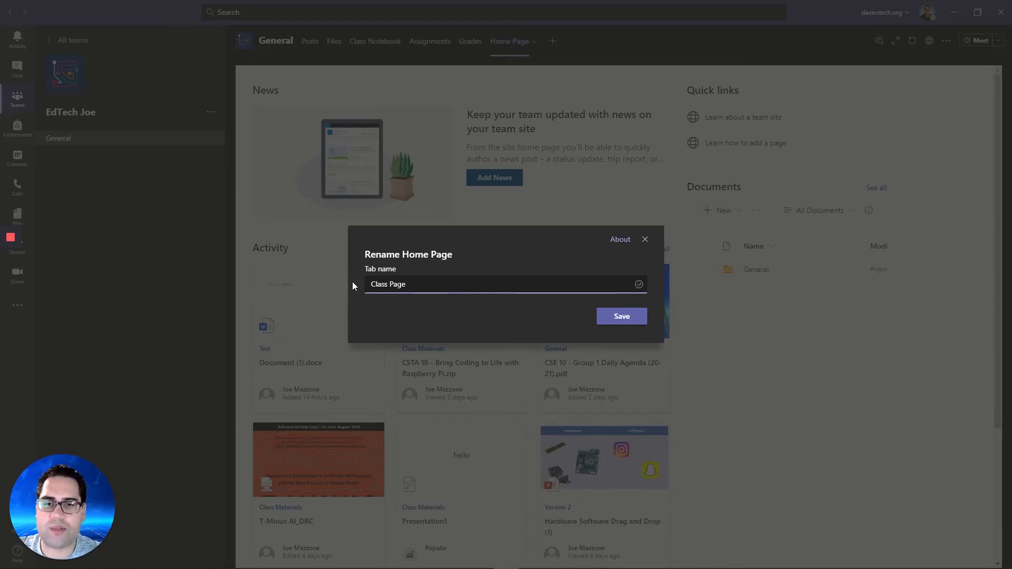
key("Return")
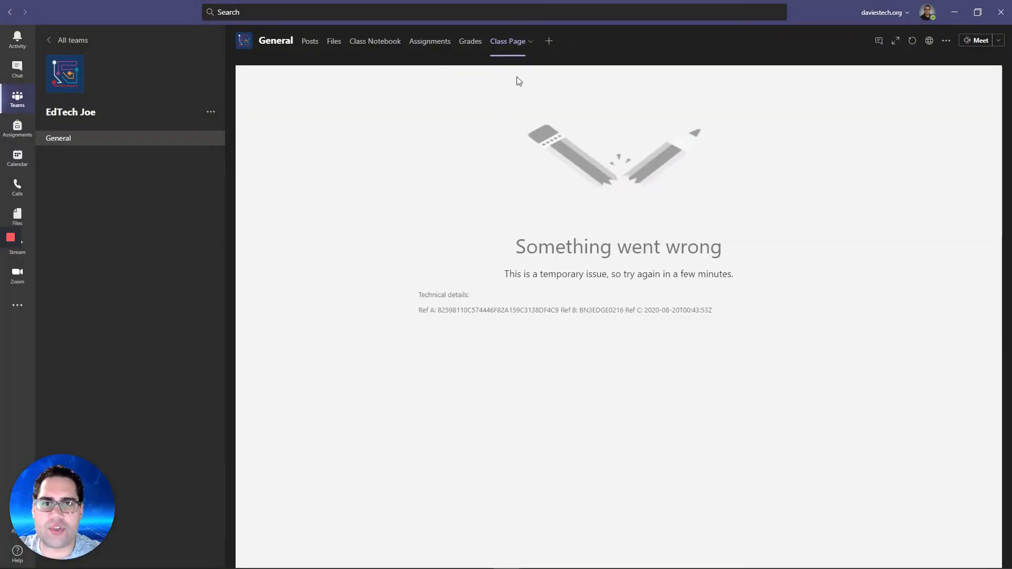
left_click(914, 46)
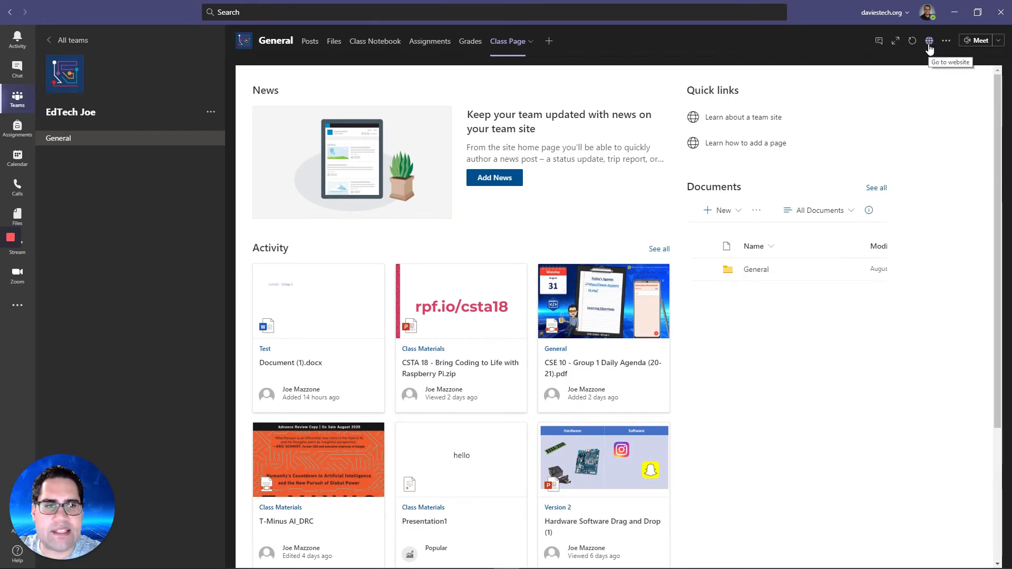
Open the Class Page tab's website in the browser, close the older duplicate page, and put the home page into edit mode.
left_click(929, 46)
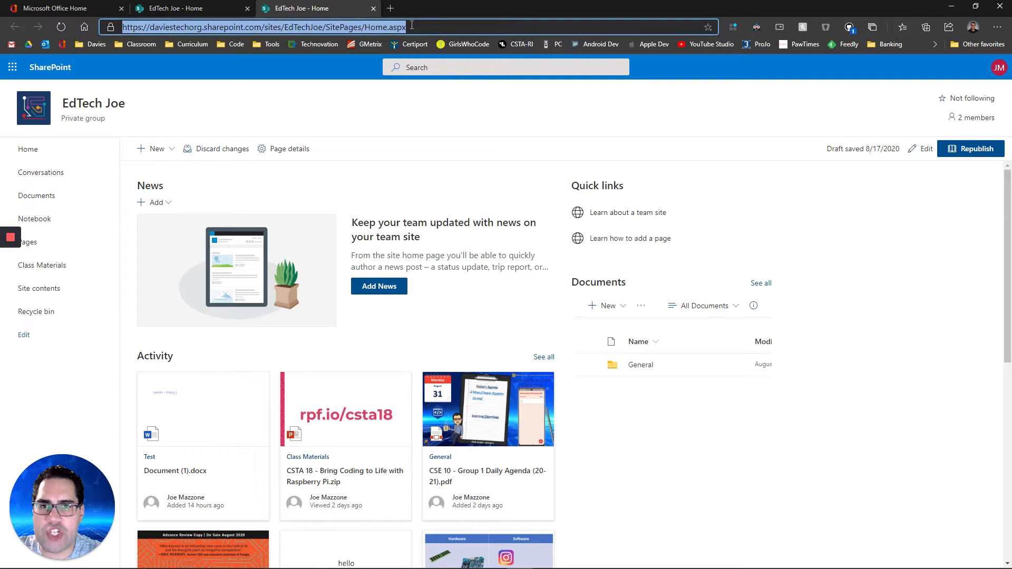
left_click(247, 9)
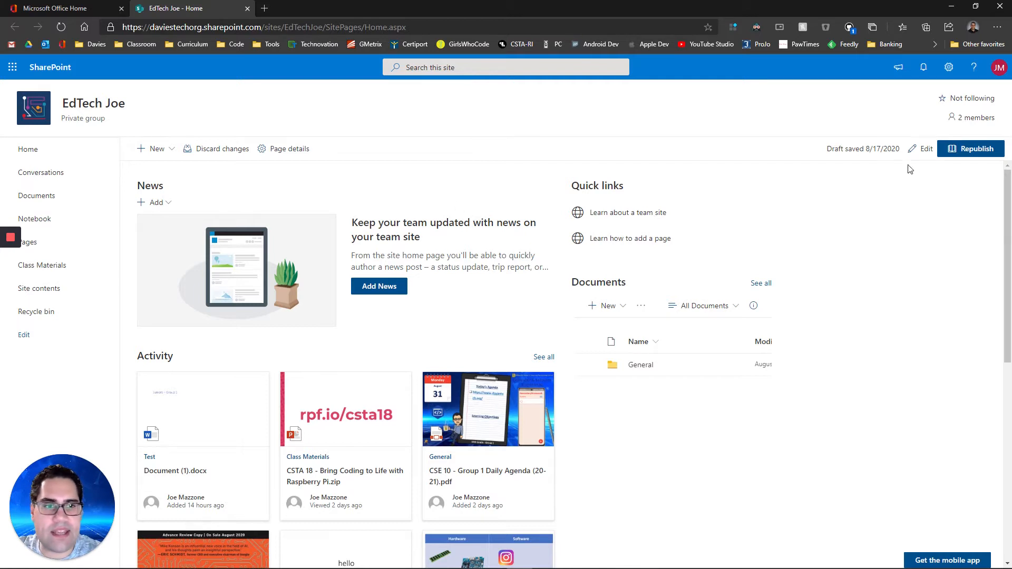
left_click(920, 150)
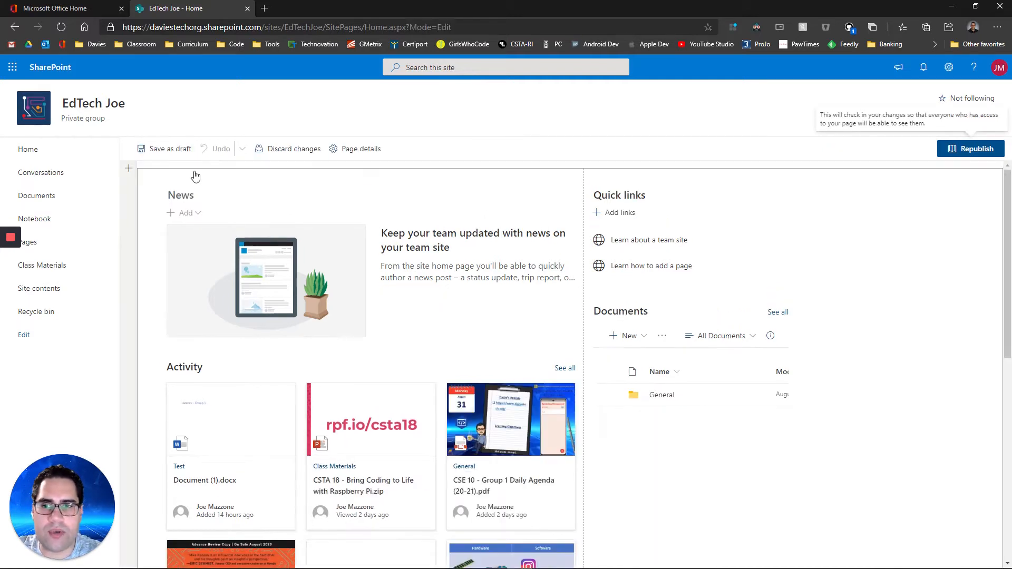
scroll(354, 396, "down", 2)
scroll(624, 225, "up", 2)
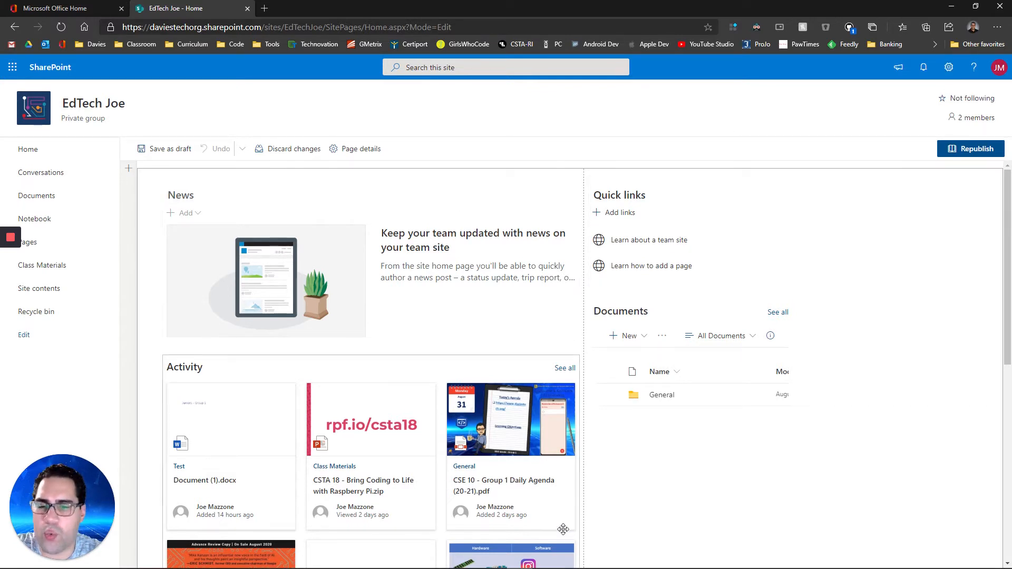
Open the site information, go to the full list of site settings and leave the page being edited.
left_click(949, 68)
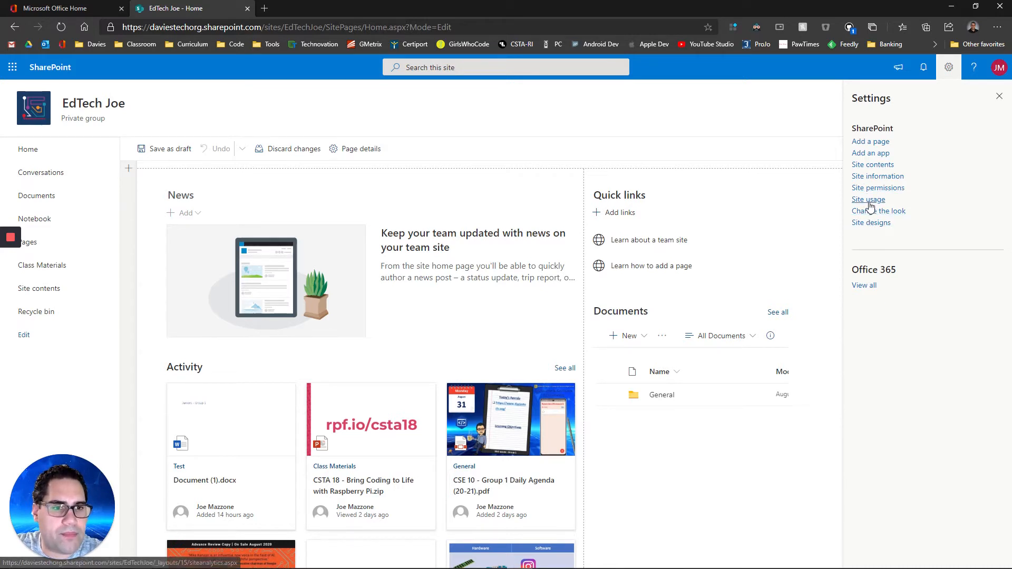
left_click(877, 177)
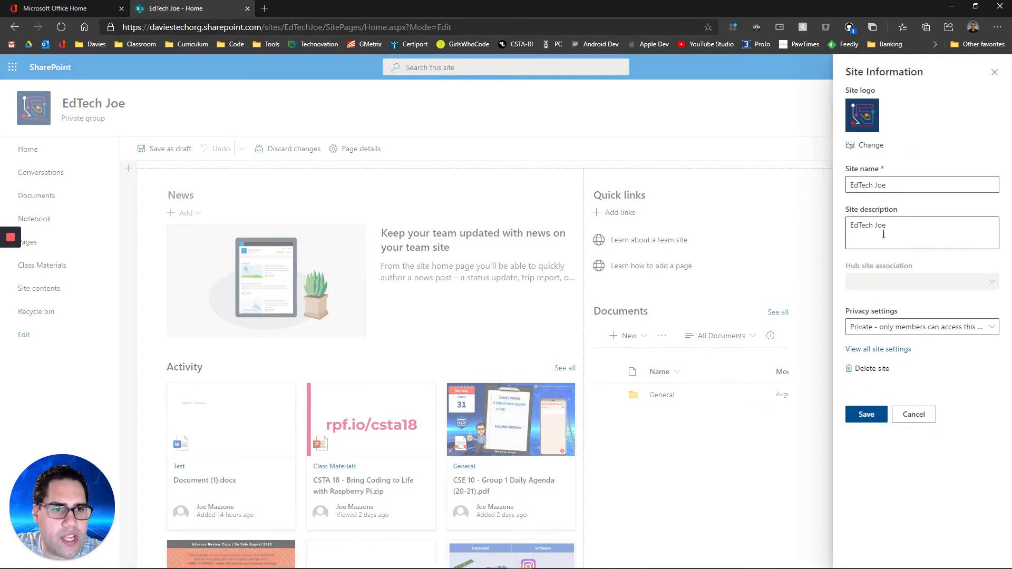
left_click_drag(909, 232, 836, 221)
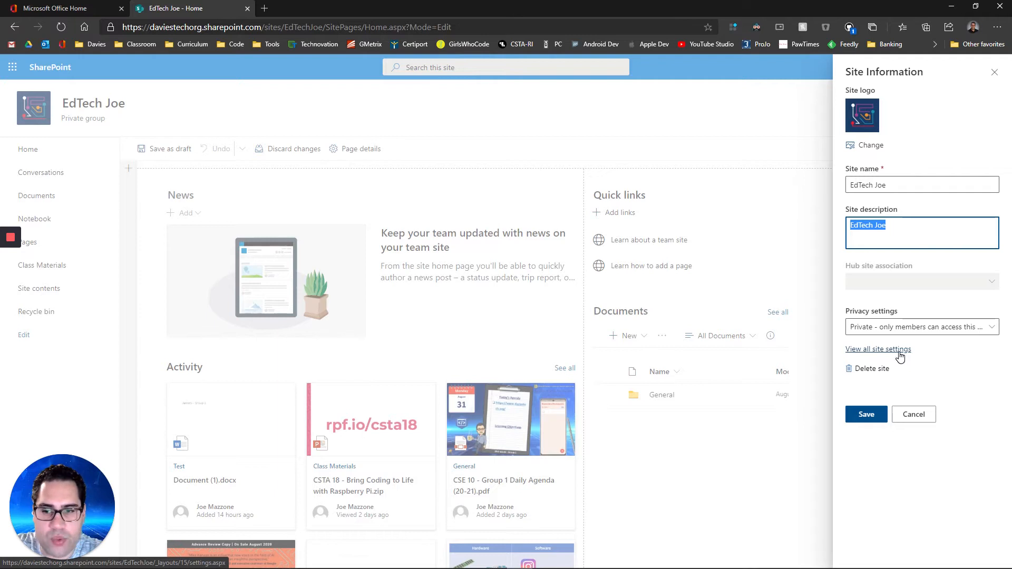
left_click(894, 350)
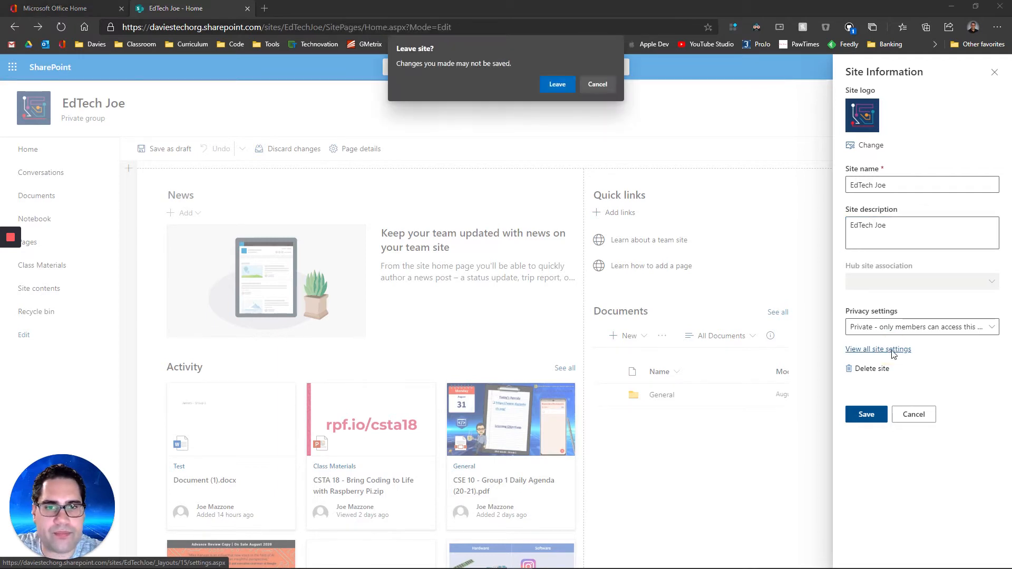
left_click(557, 85)
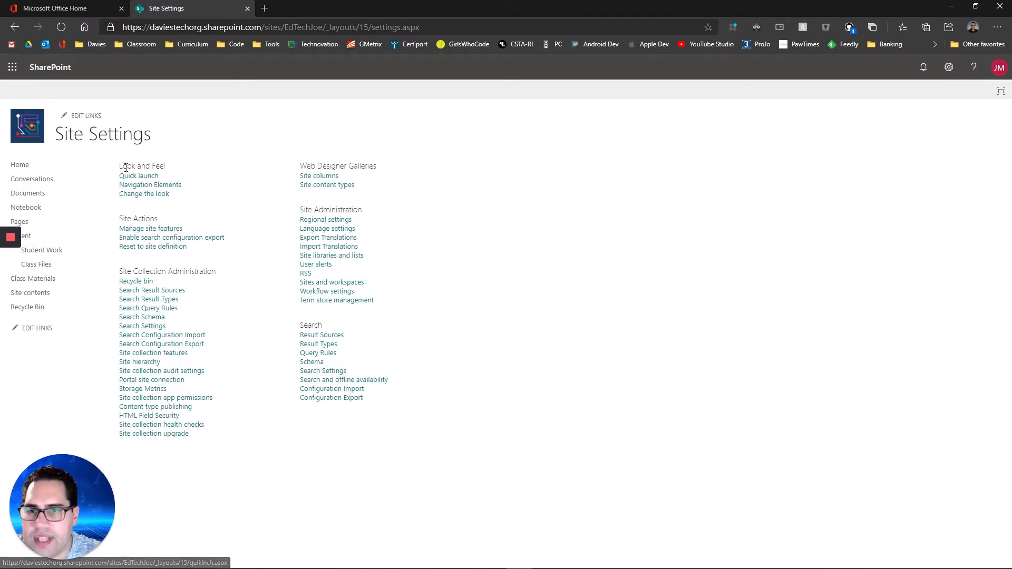
Change the site's look to the City design with the dark teal, white and cyan color palette.
left_click(138, 195)
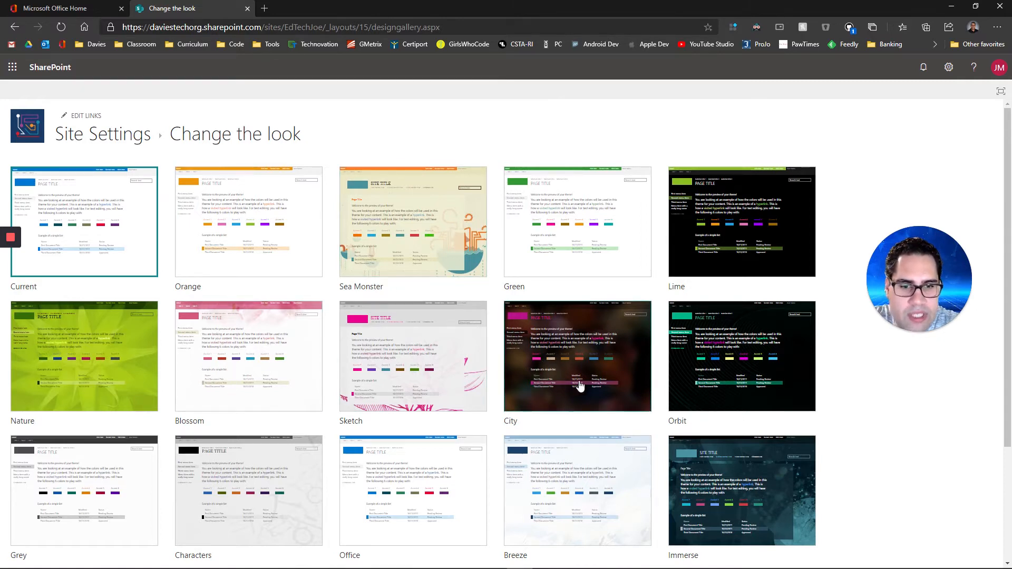
left_click(582, 343)
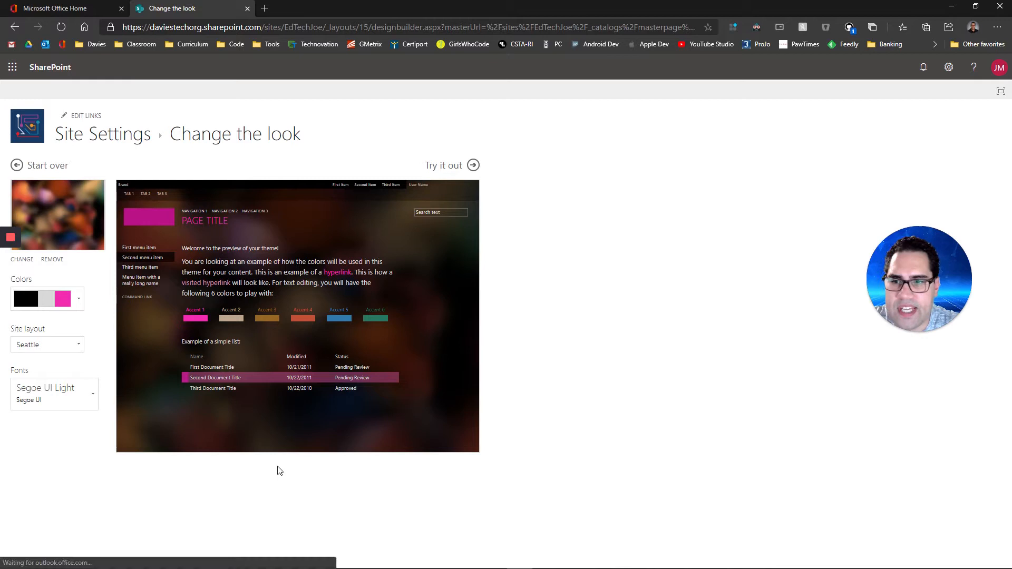
left_click(81, 300)
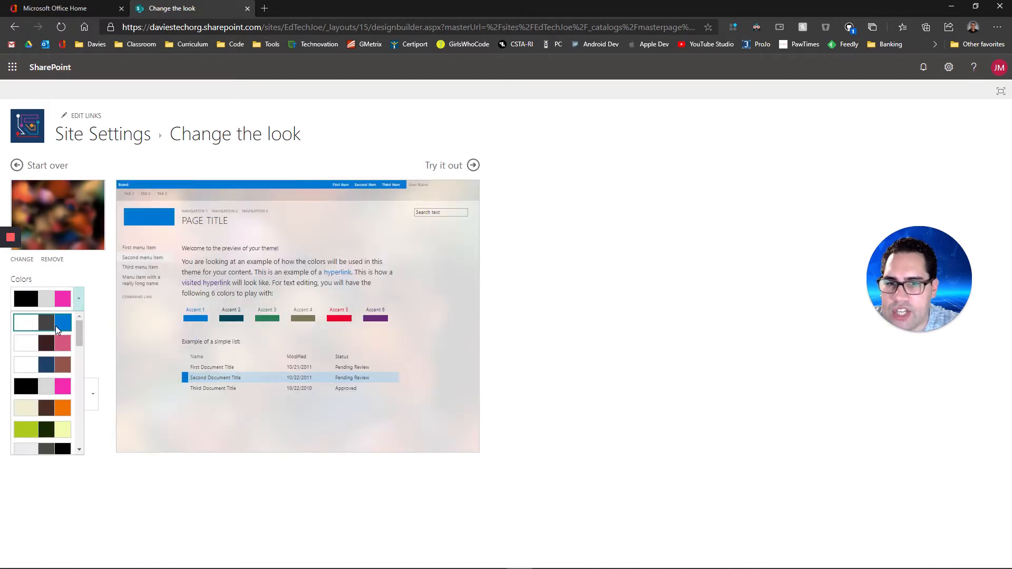
scroll(58, 416, "down", 3)
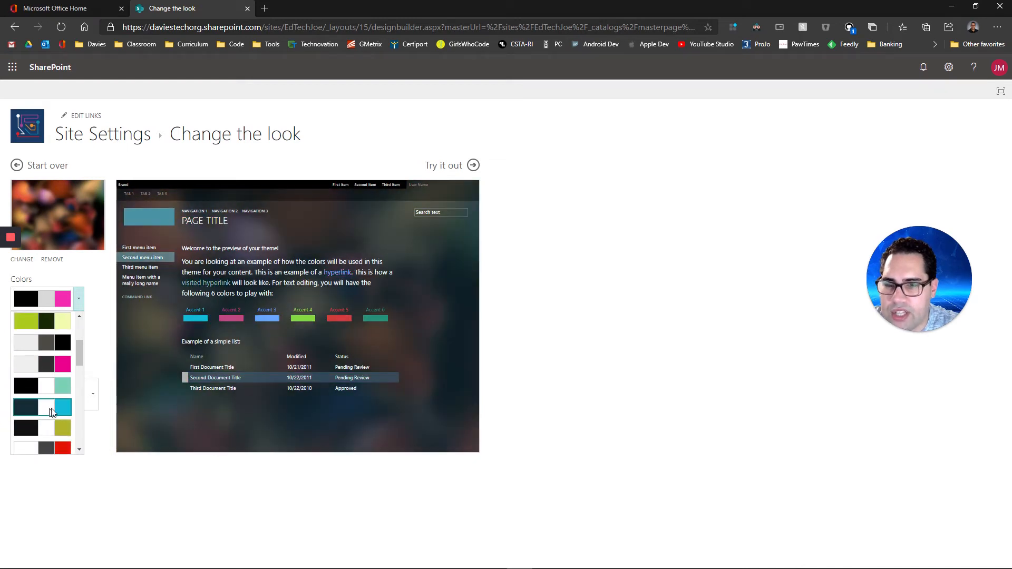
left_click(52, 409)
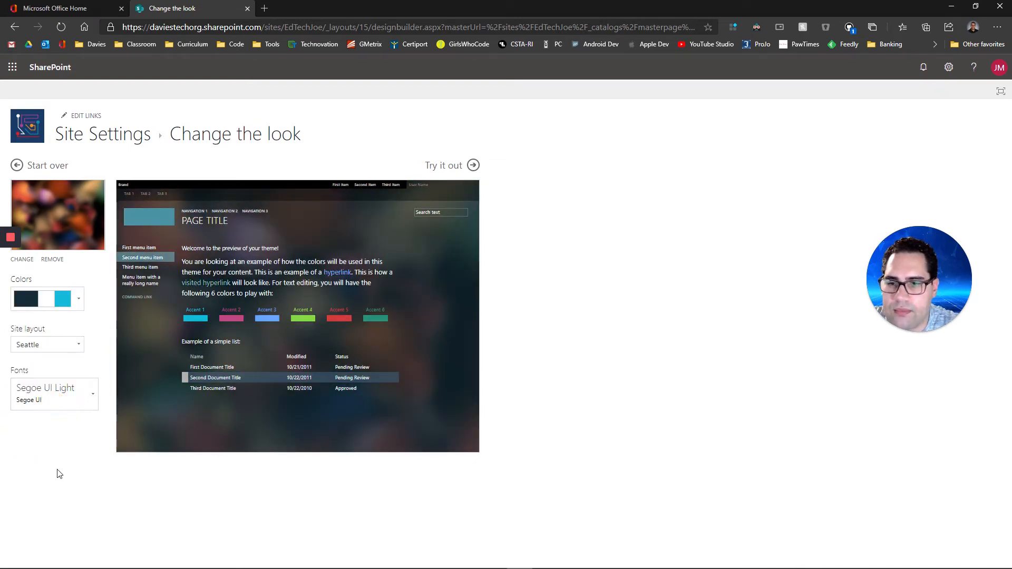
Set the site layout to Oslo with the Segoe UI Light font kept, try out the design and keep it.
left_click(58, 344)
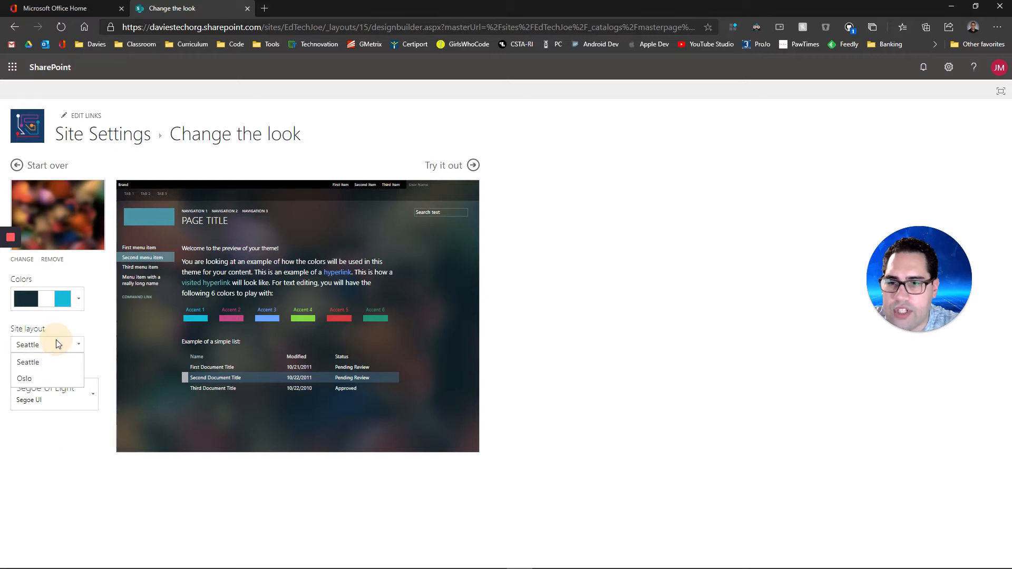
left_click(49, 398)
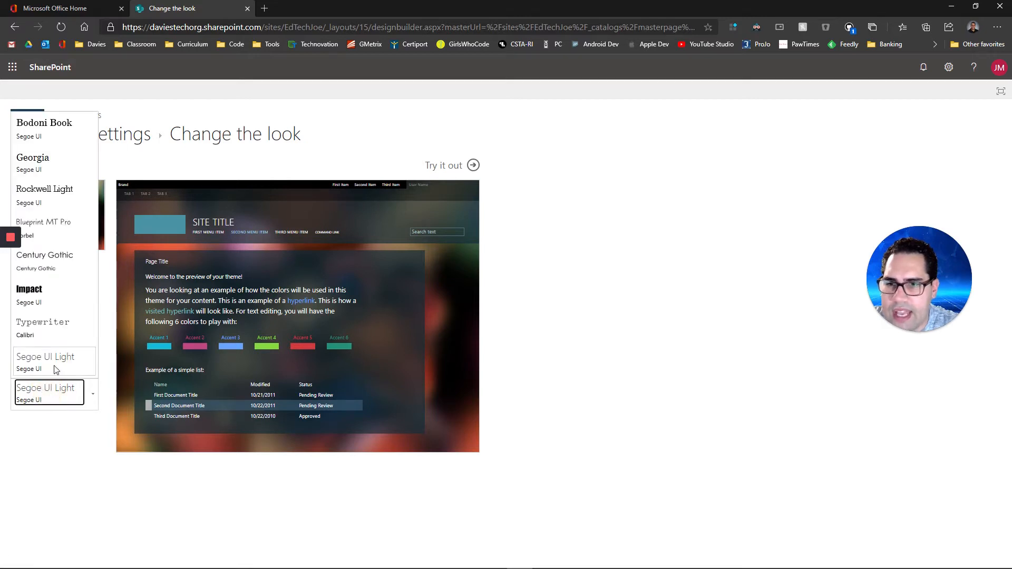
left_click(43, 453)
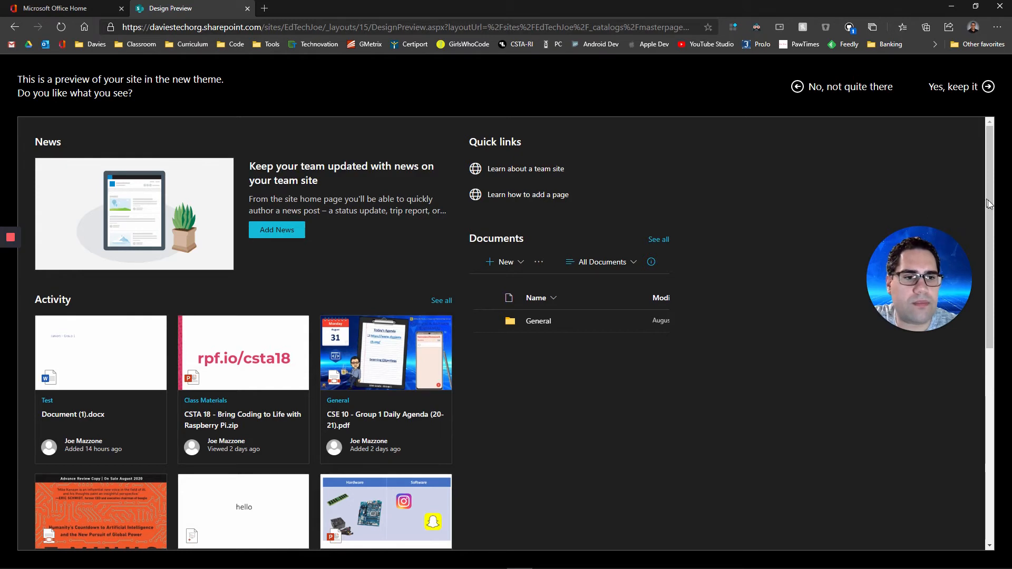
left_click(960, 94)
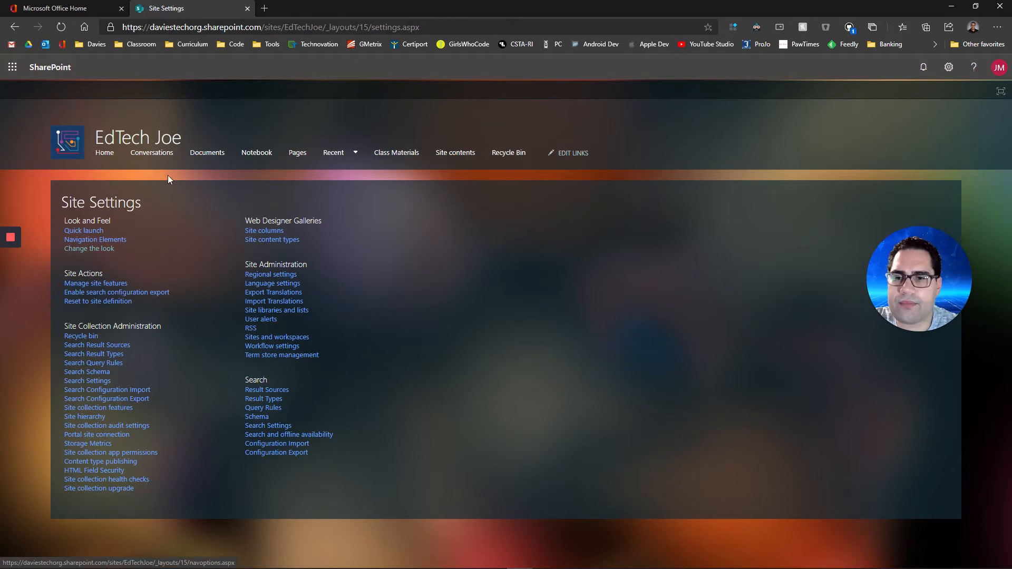
Return to the site's home page, look it over in the new theme and put it into edit mode.
left_click(105, 154)
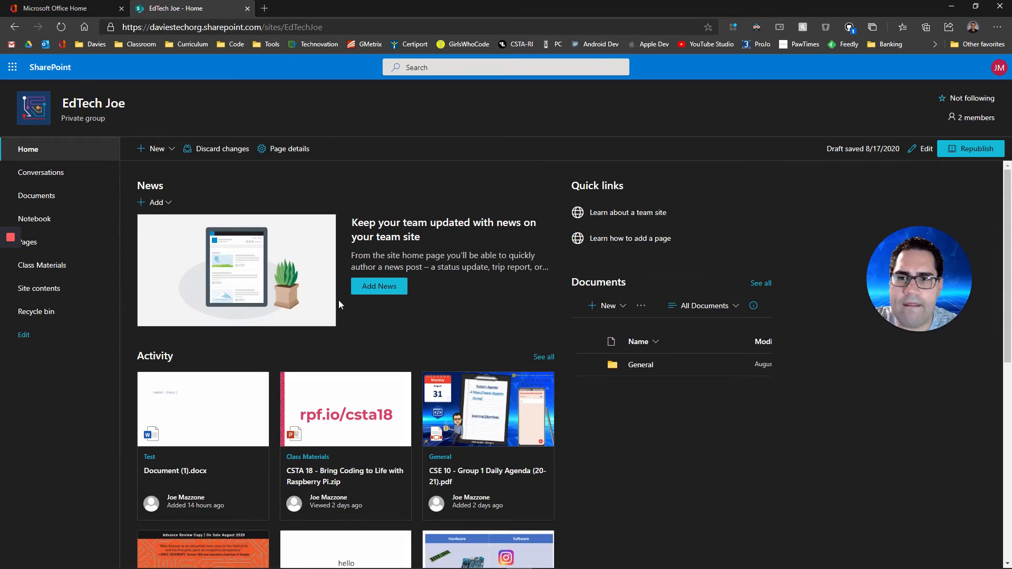
scroll(338, 299, "down", 5)
scroll(338, 300, "up", 5)
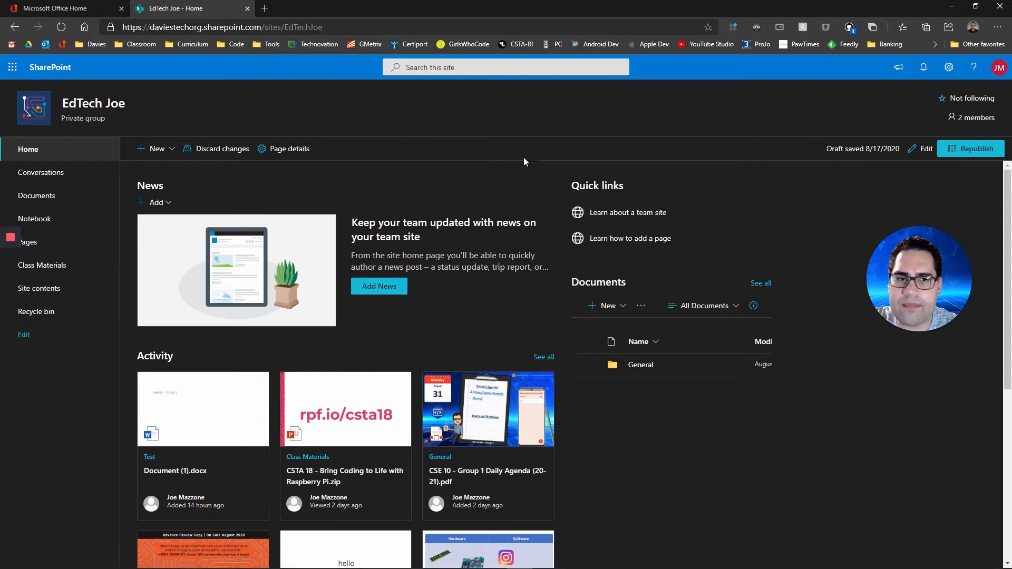
left_click(911, 154)
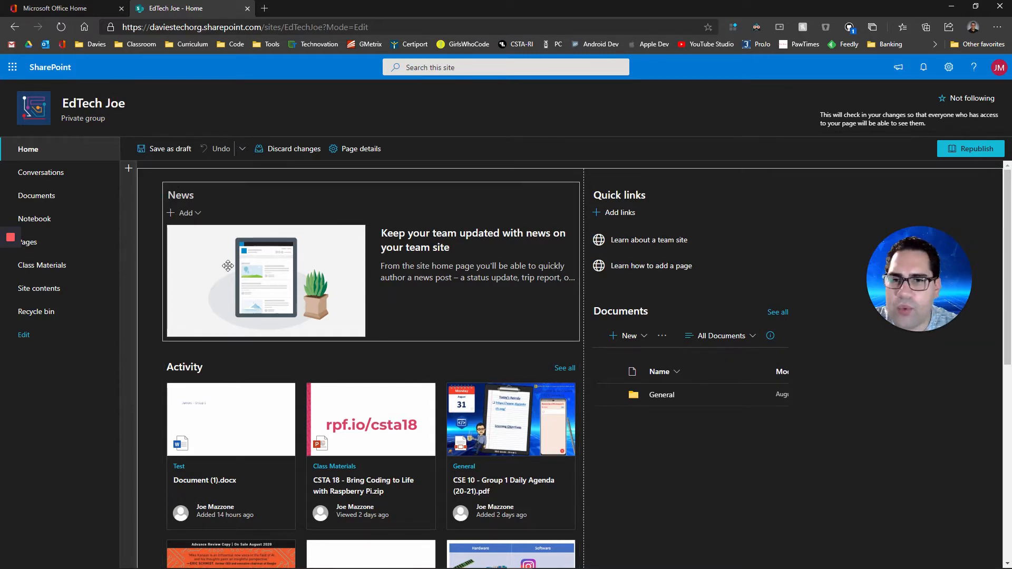
Add a one-column section above the News section of the home page.
left_click(129, 169)
left_click(128, 185)
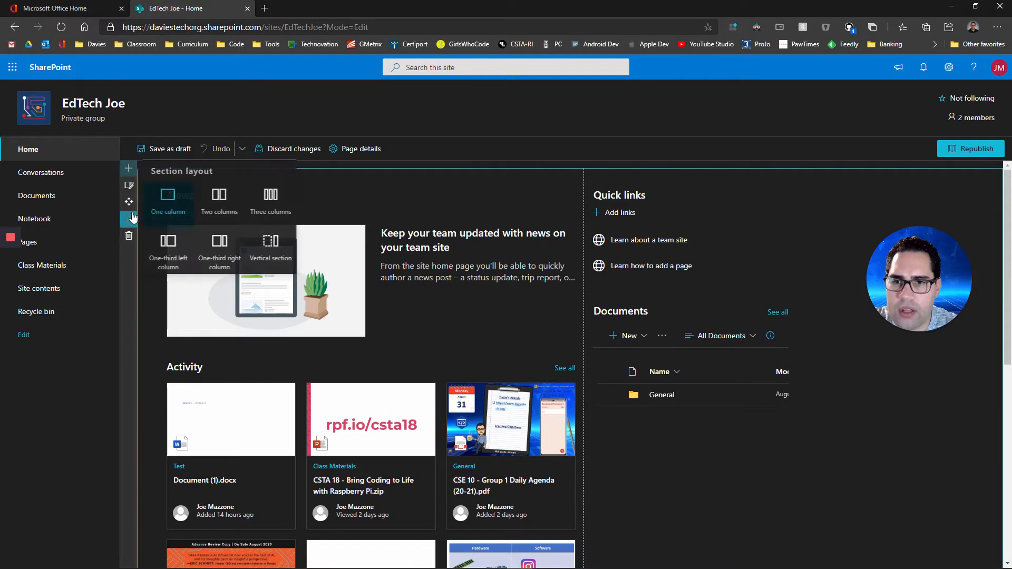
left_click(176, 210)
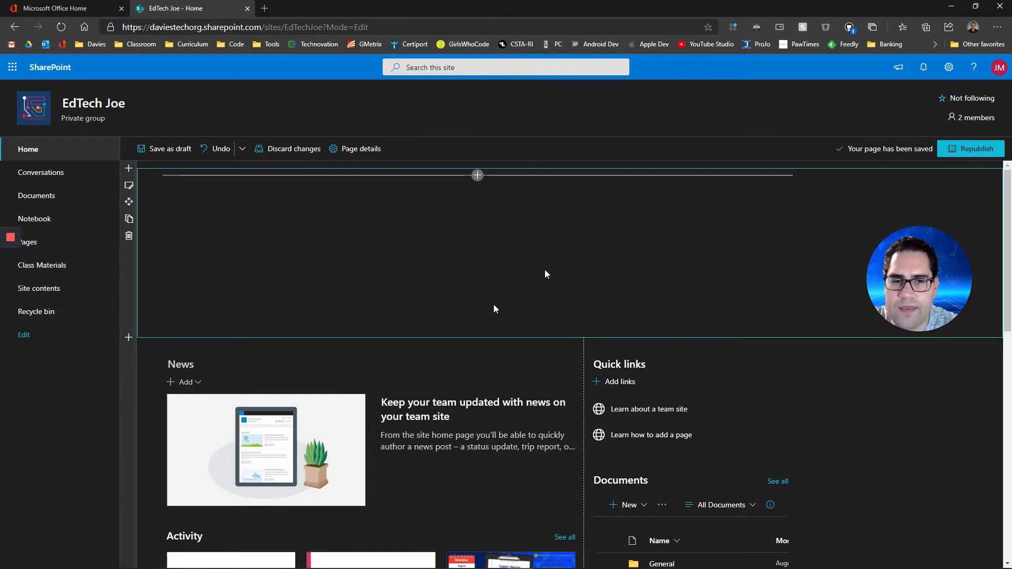
mouse_move(951, 302)
left_click_drag(950, 301, 93, 534)
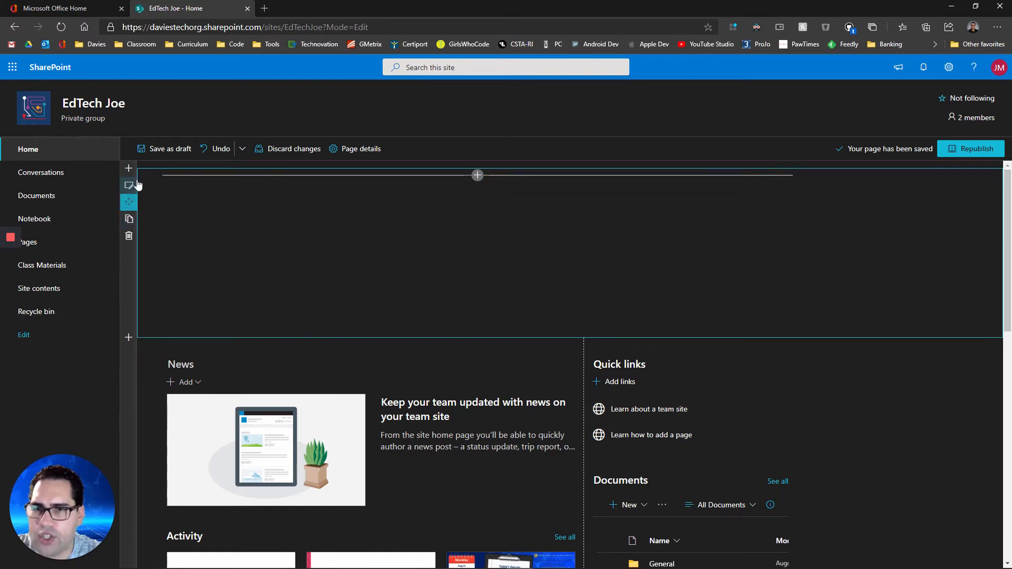
Add a Text web part to the new section with the text "Welcome to EdTech Joe's Class".
left_click(478, 175)
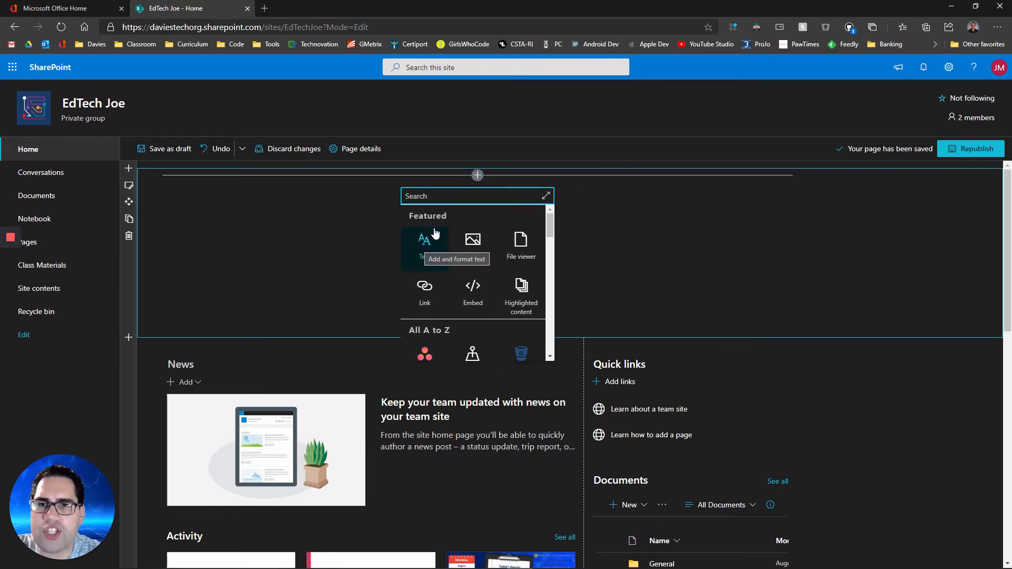
left_click(756, 28)
left_click(755, 28)
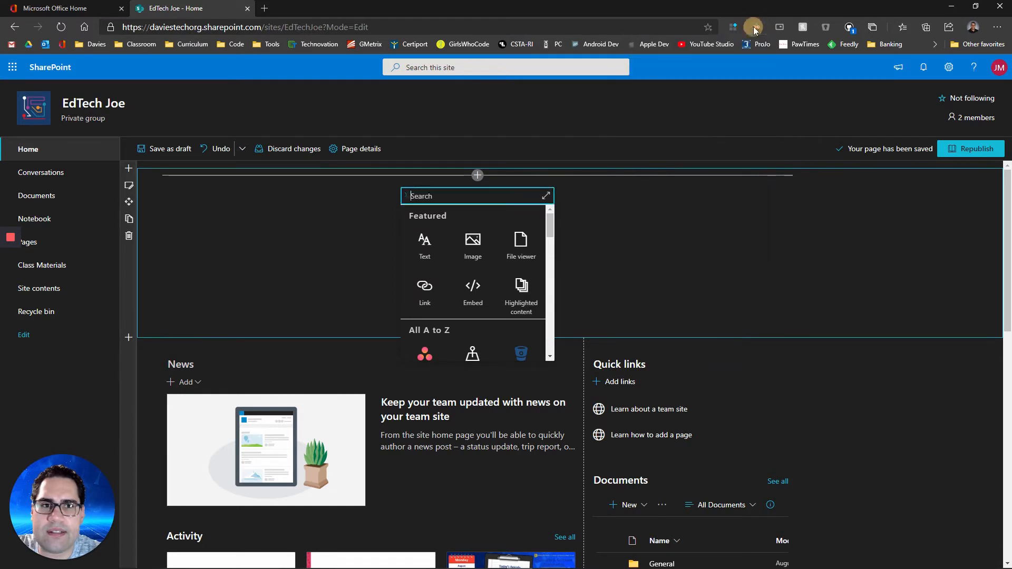
left_click(422, 244)
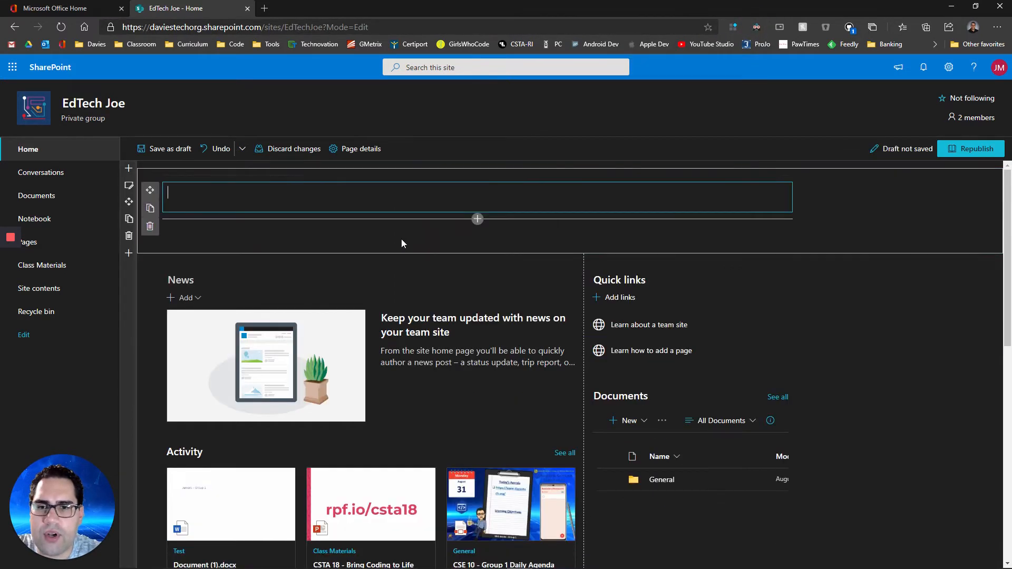
left_click(252, 199)
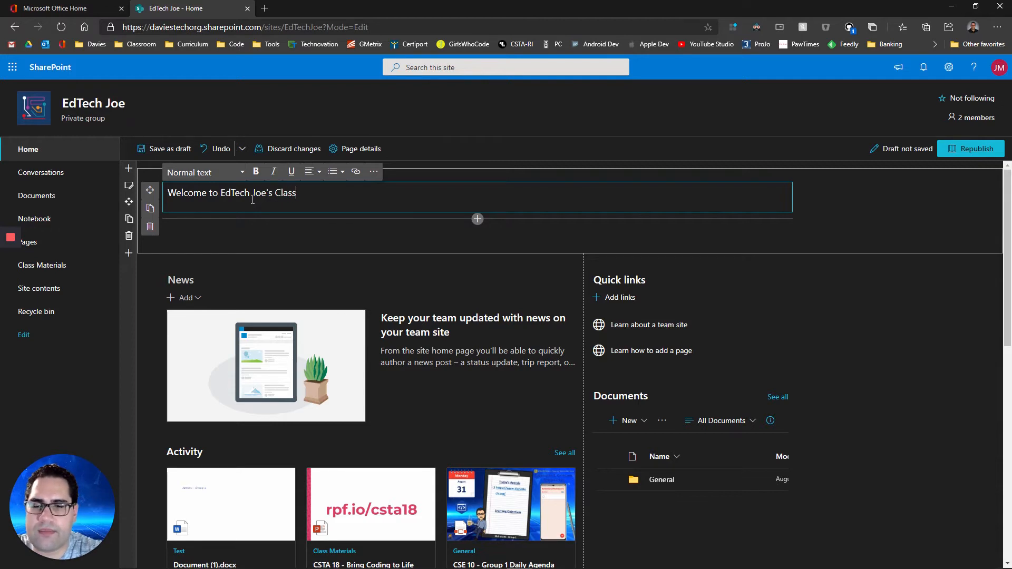
Format the welcome text as Heading 1 and center it.
left_click(330, 201)
left_click_drag(316, 194, 168, 193)
left_click(232, 172)
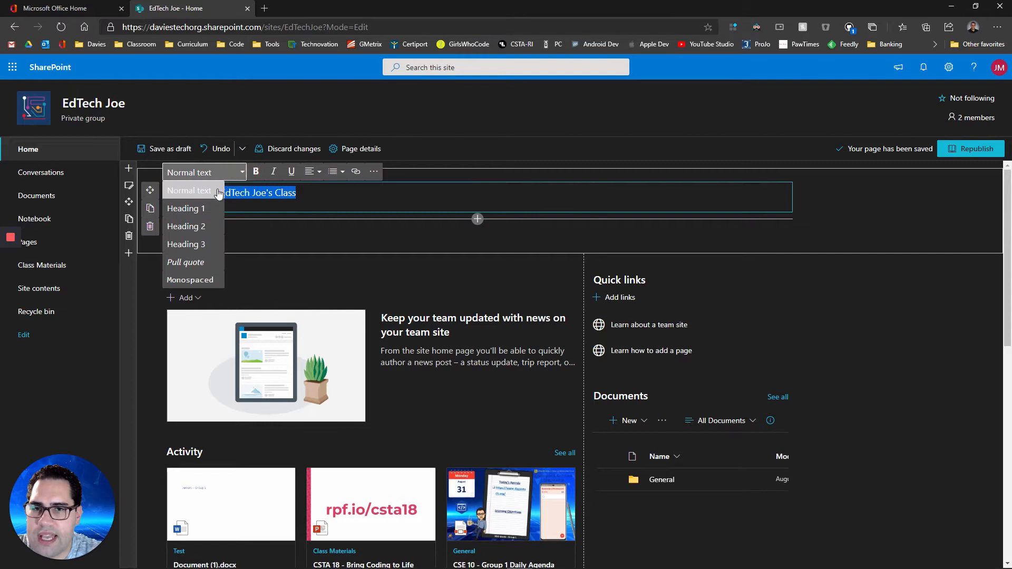
left_click(198, 209)
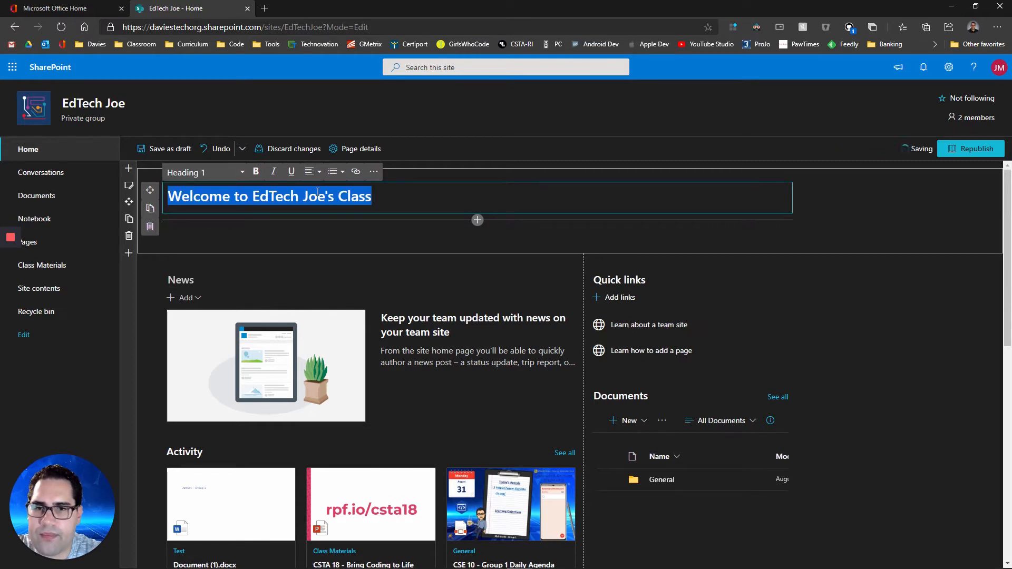
left_click(313, 171)
left_click(312, 209)
left_click(457, 243)
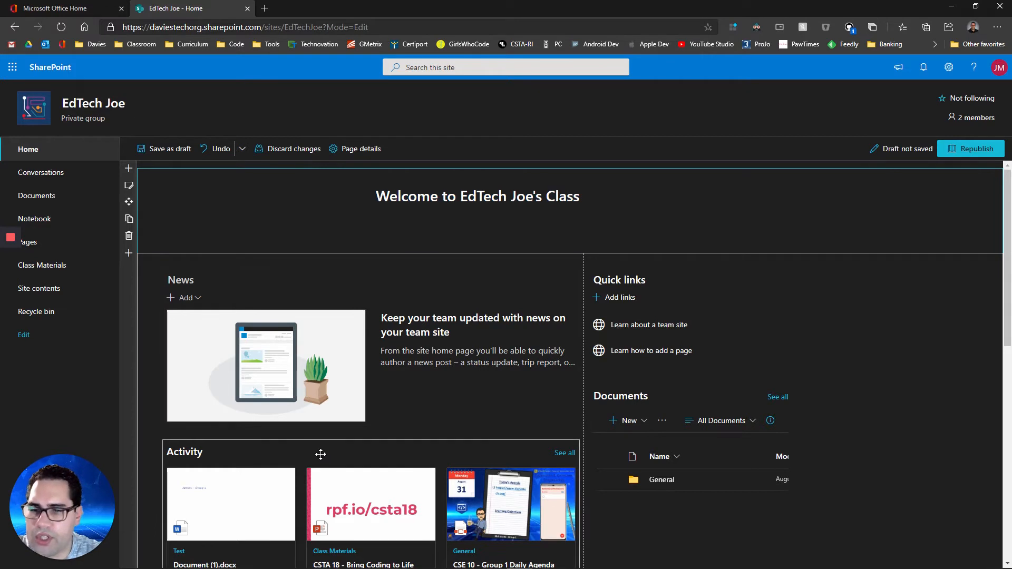
Add an Image web part below the welcome heading and upload the Computer & Software Engineering banner from the computer.
left_click(477, 220)
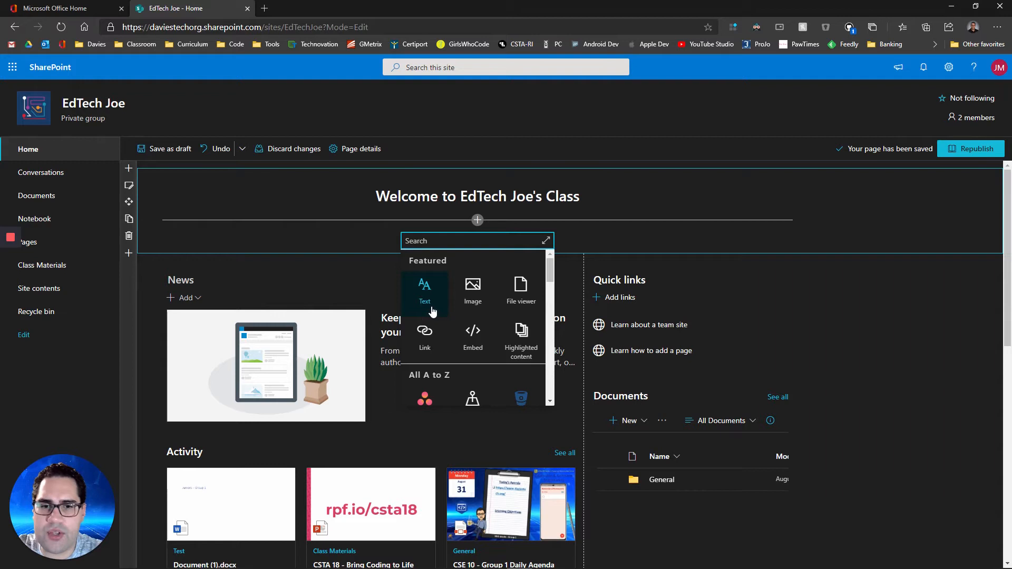
left_click(473, 287)
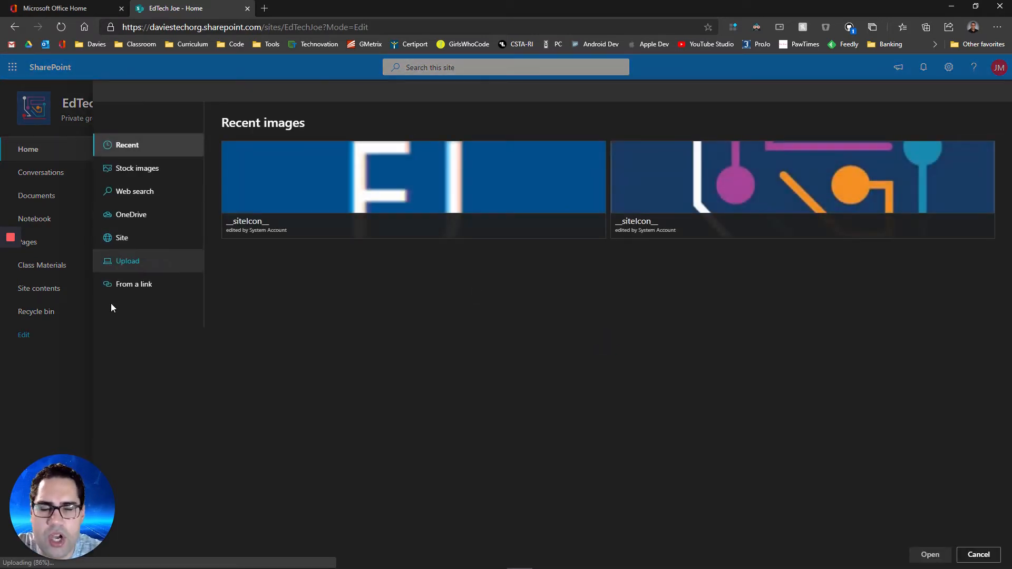
left_click(138, 262)
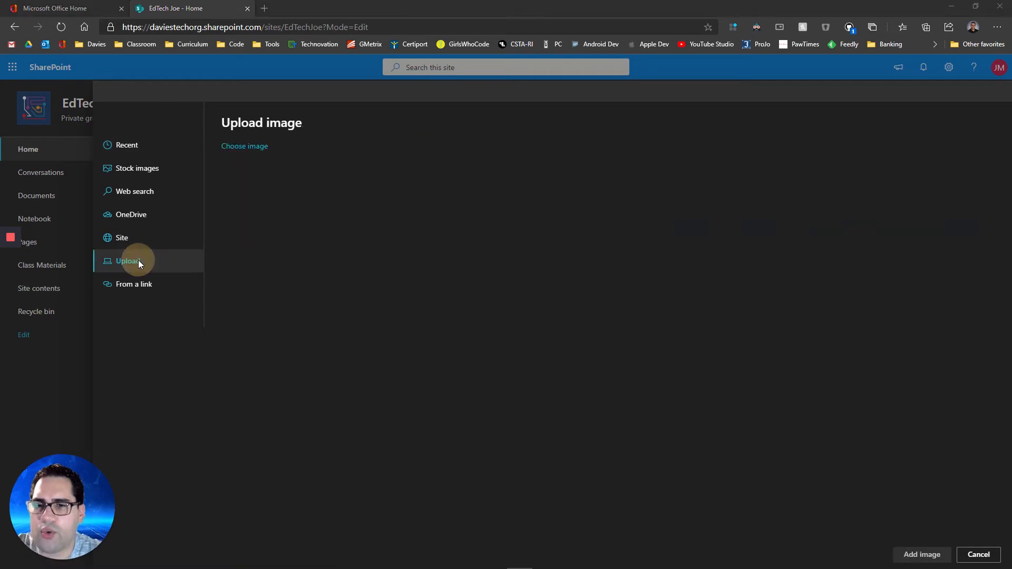
left_click(248, 208)
double_click(369, 210)
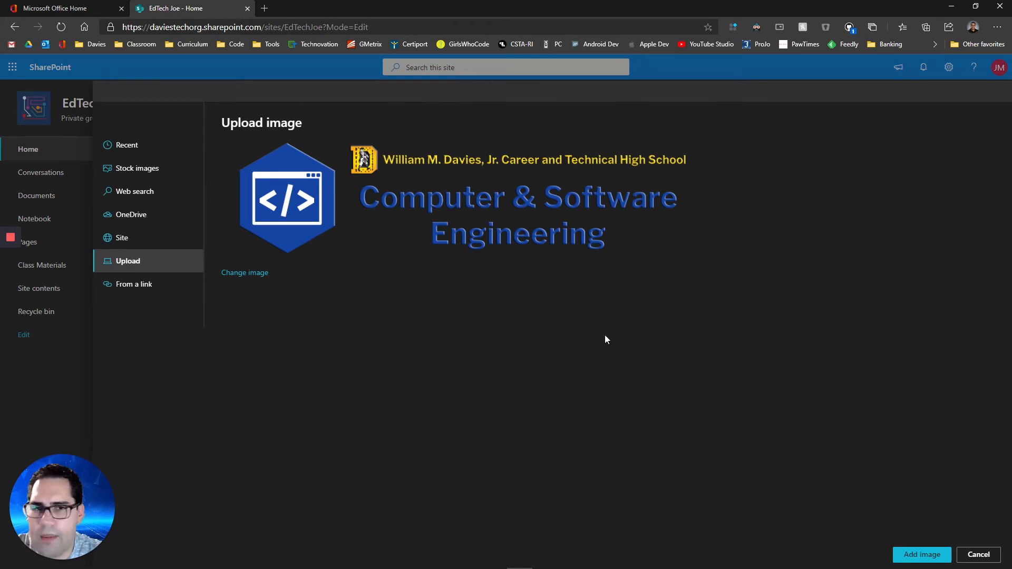
left_click(921, 555)
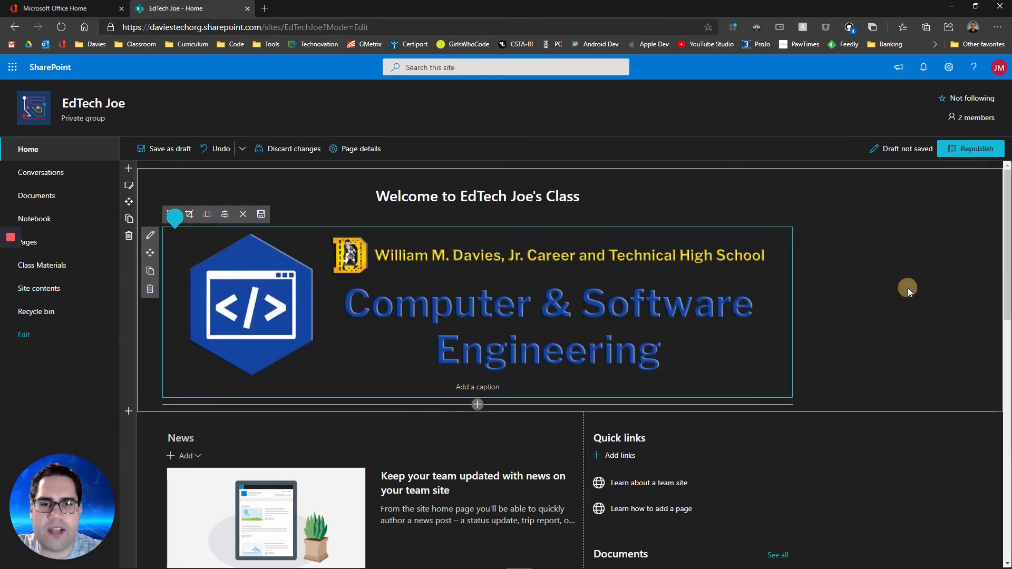
left_click(908, 288)
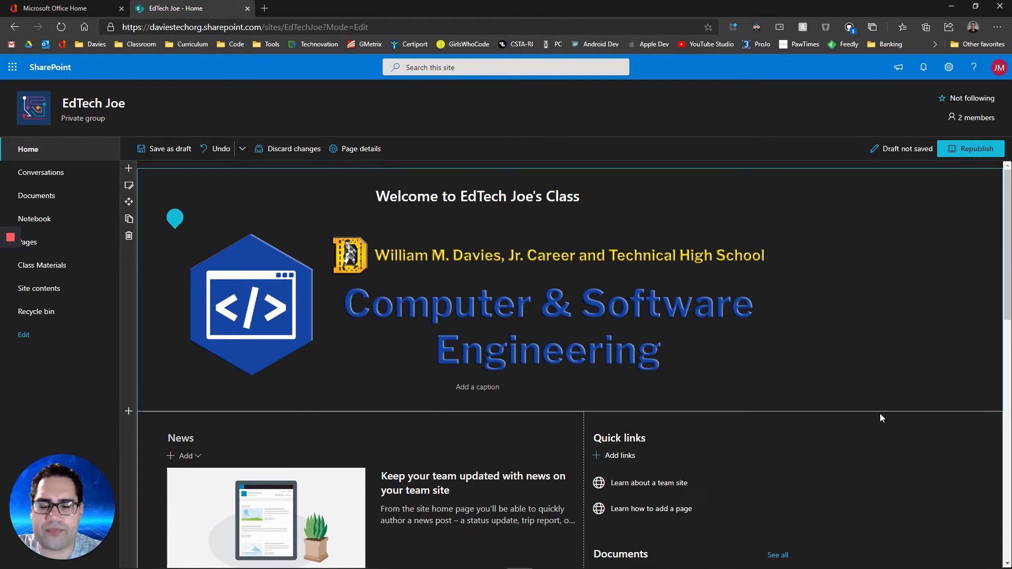
Set the background of the welcome banner section to the bright cyan shade, dismissing the tips that cover the section.
left_click(130, 187)
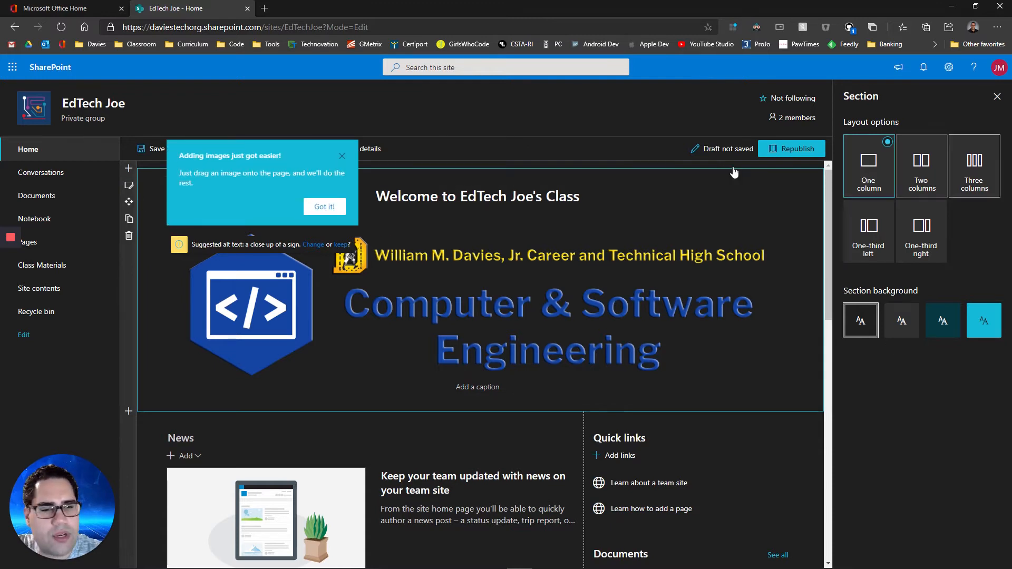
left_click(342, 156)
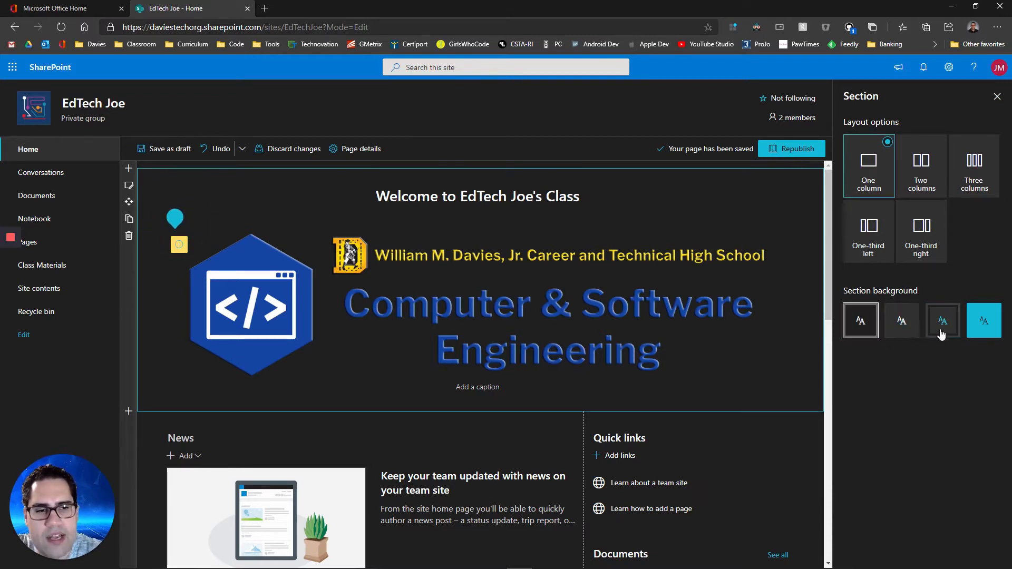
mouse_move(175, 217)
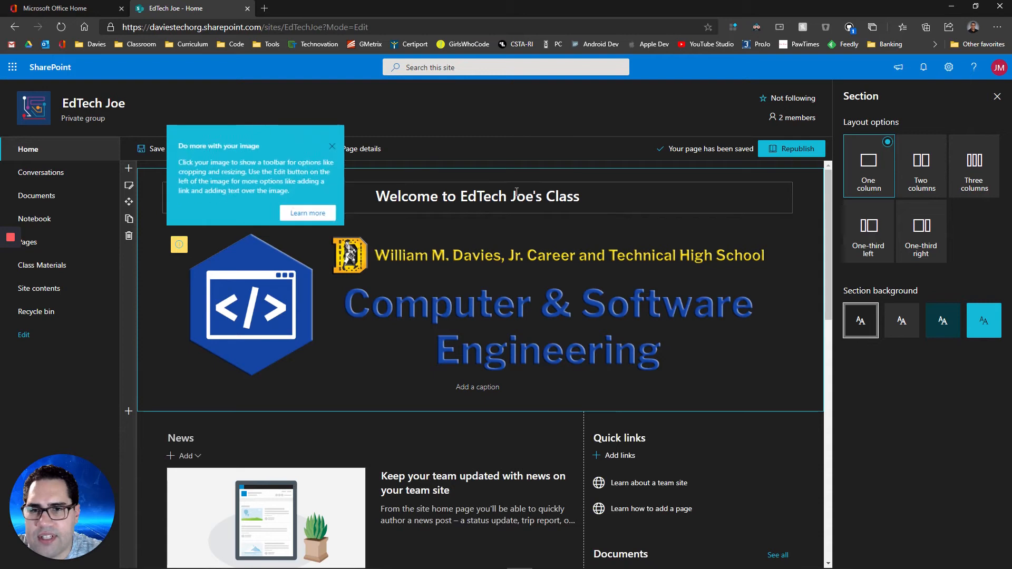
left_click(343, 138)
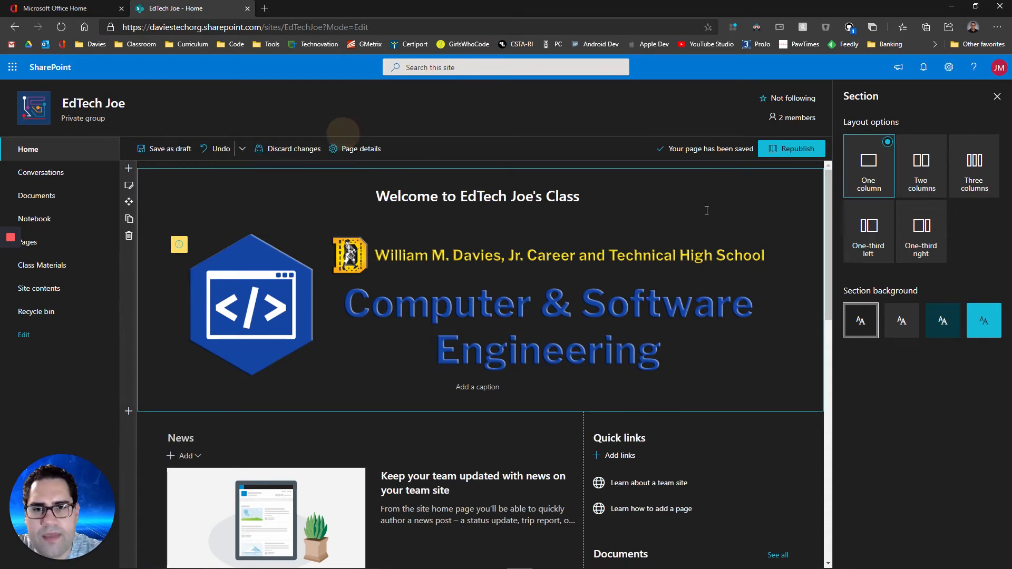
left_click(984, 322)
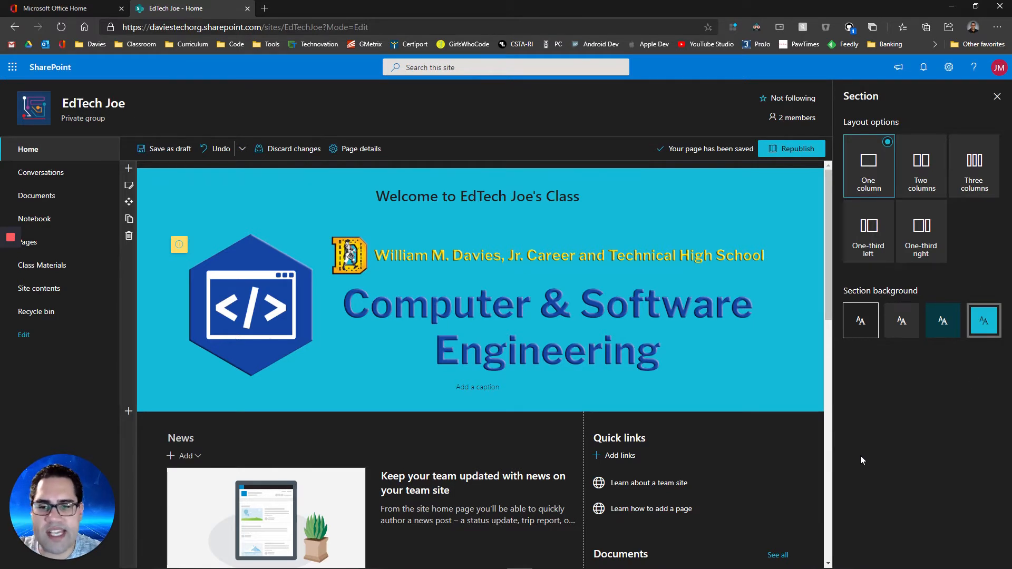
scroll(506, 432, "down", 3)
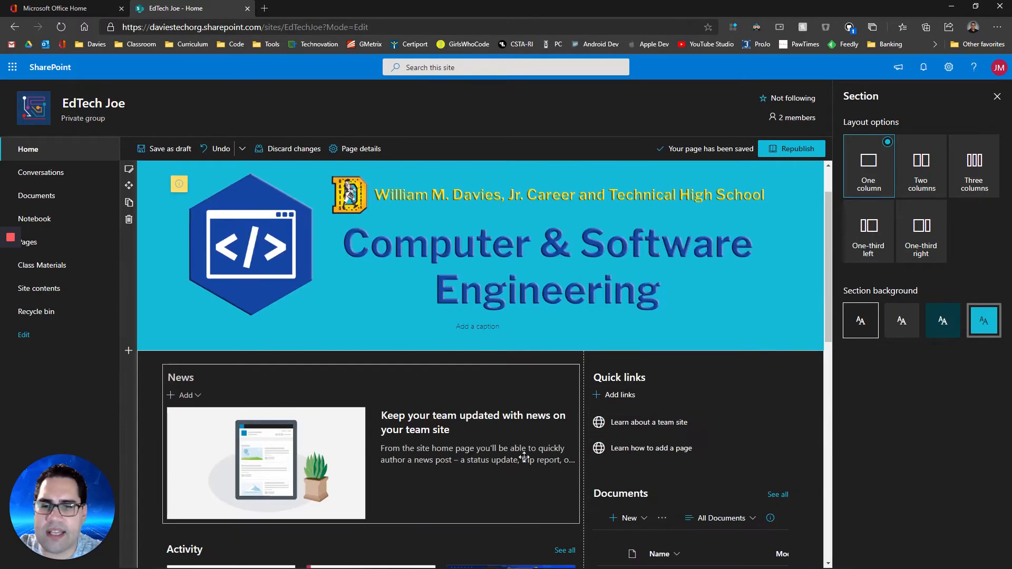
scroll(512, 448, "up", 3)
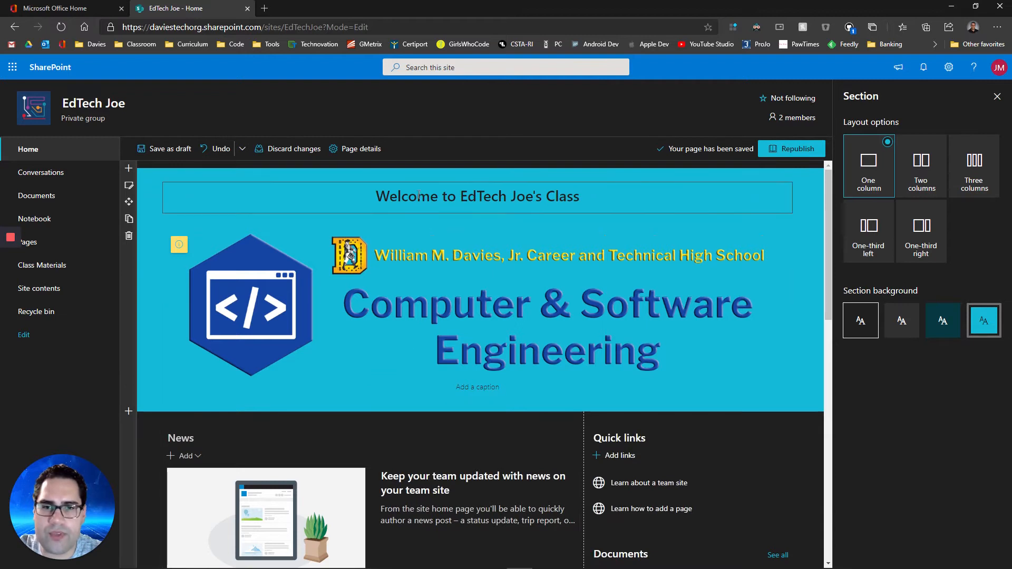
Change the font color of the "Welcome to EdTech Joe's Class" heading to white.
left_click(548, 191)
left_click_drag(579, 196, 367, 192)
left_click(571, 206)
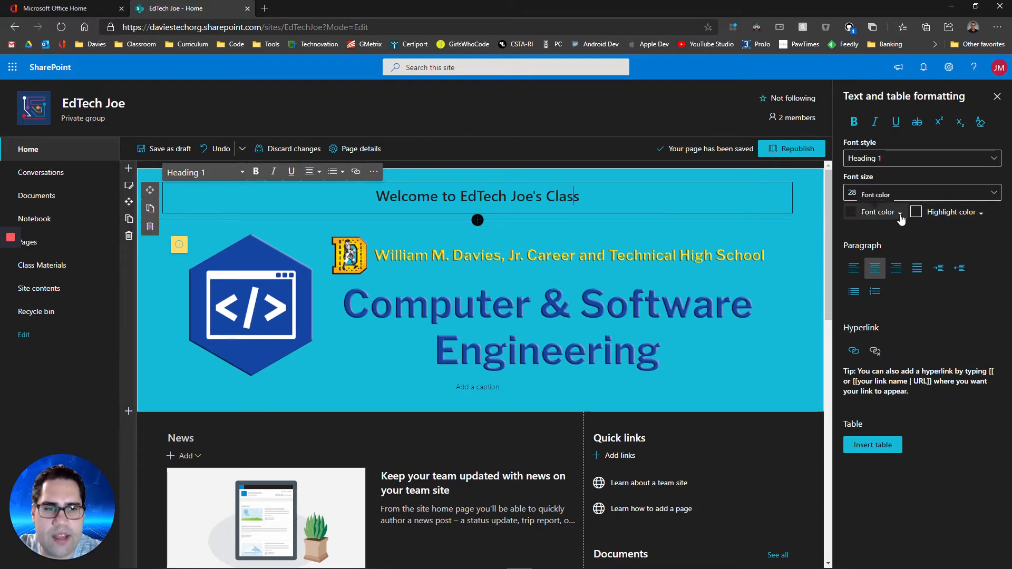
left_click_drag(580, 196, 371, 195)
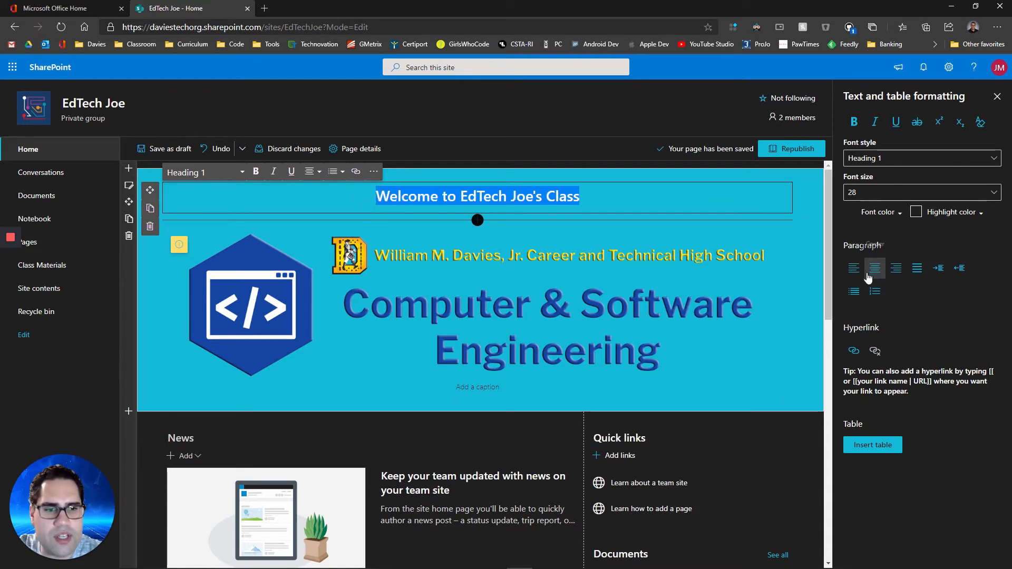
left_click(891, 218)
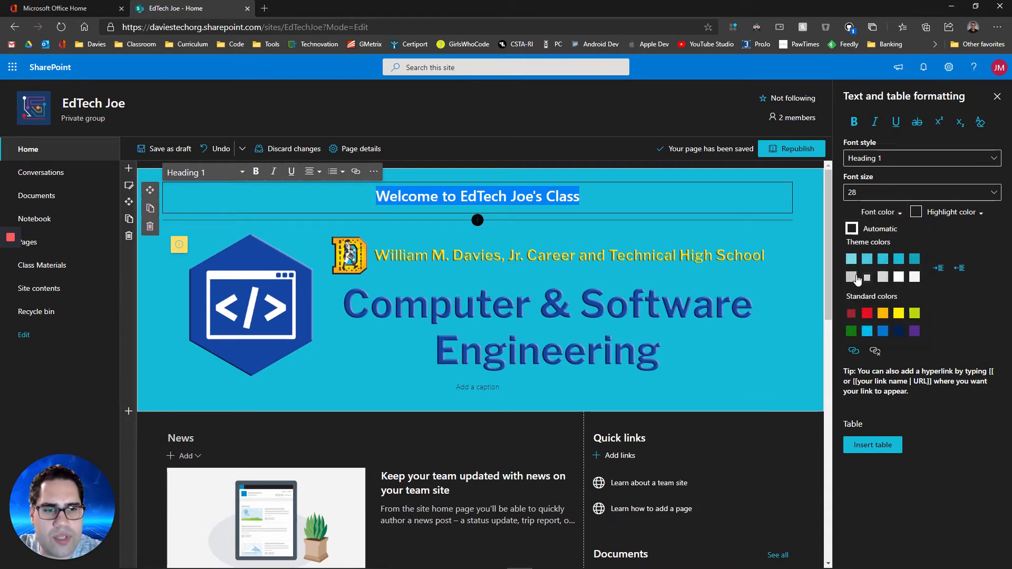
left_click(915, 278)
left_click(611, 268)
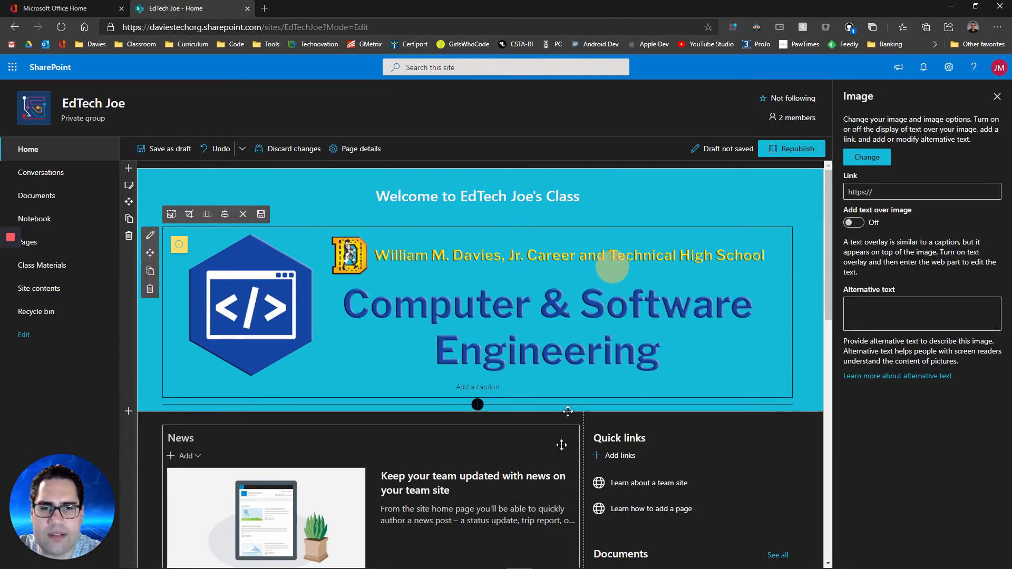
Set the font size of the "Welcome to EdTech Joe's Class" heading to 68.
left_click(580, 197)
left_click_drag(580, 197, 349, 199)
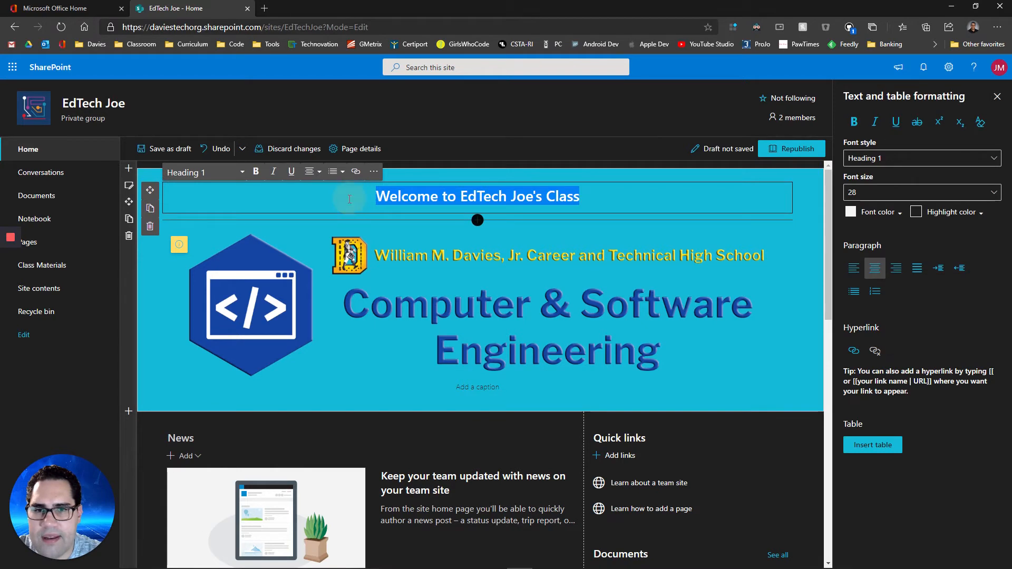
left_click(376, 172)
left_click(375, 172)
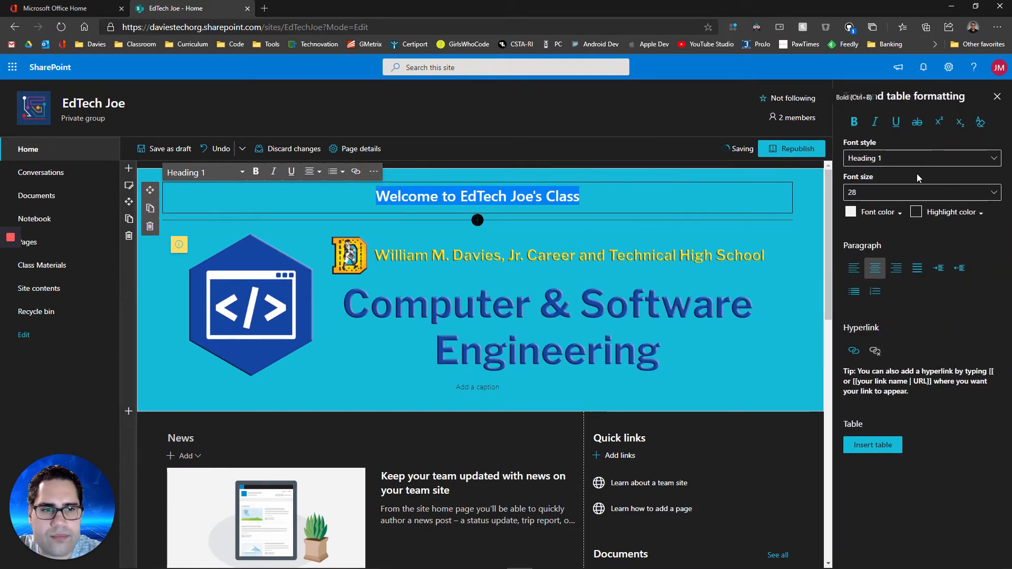
left_click(907, 193)
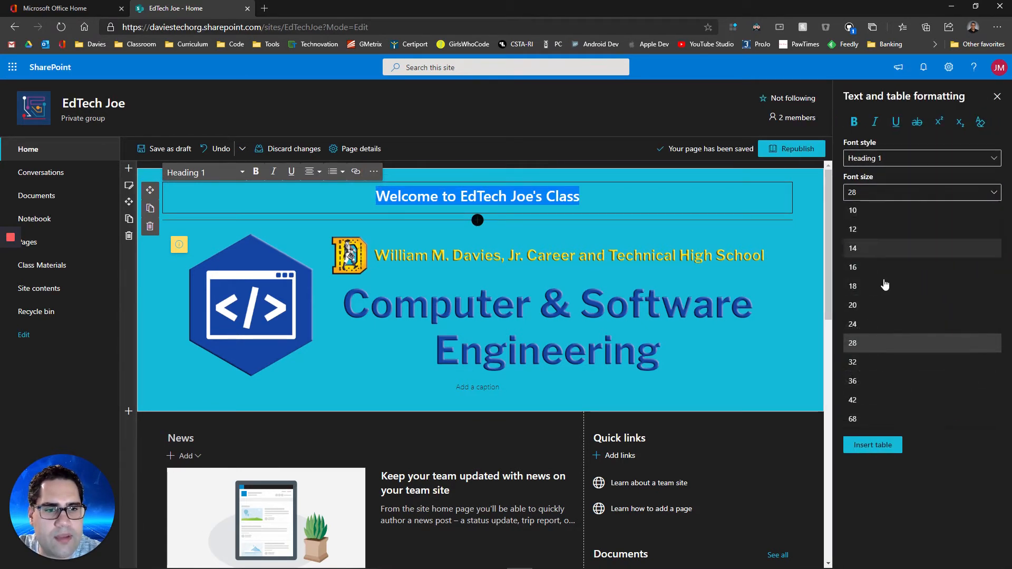
left_click(872, 418)
left_click(571, 478)
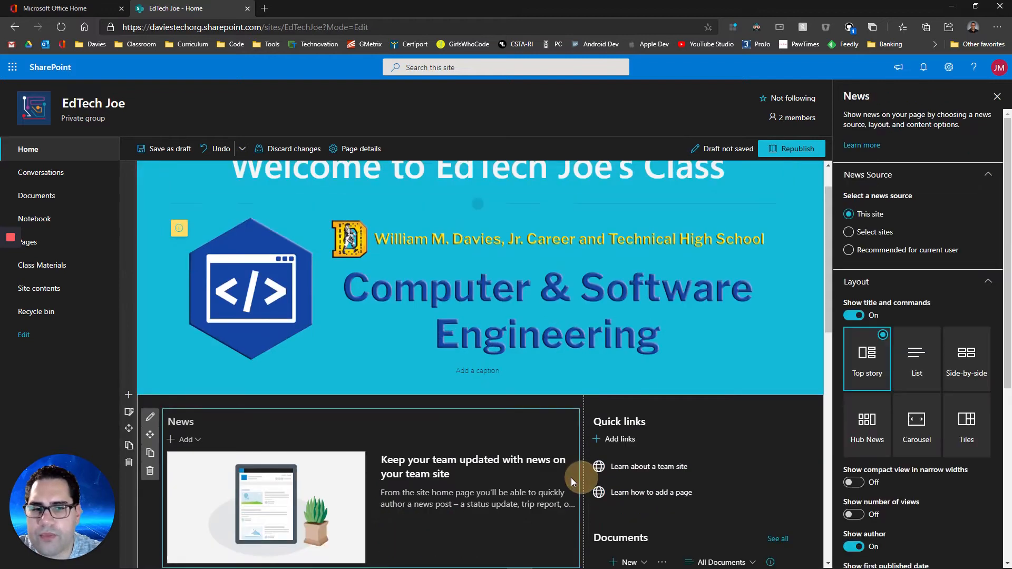
scroll(630, 407, "up", 1)
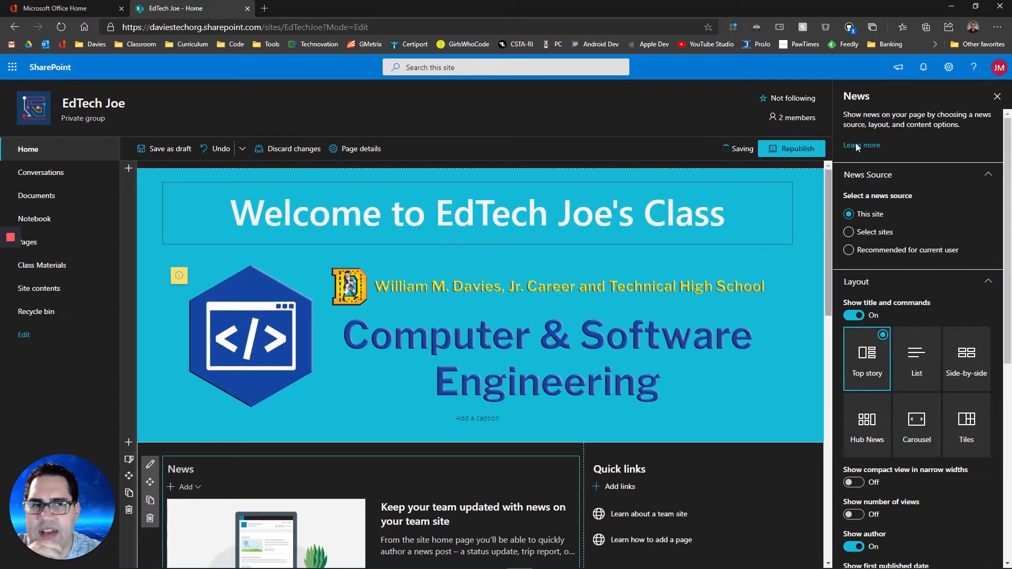
left_click(282, 213)
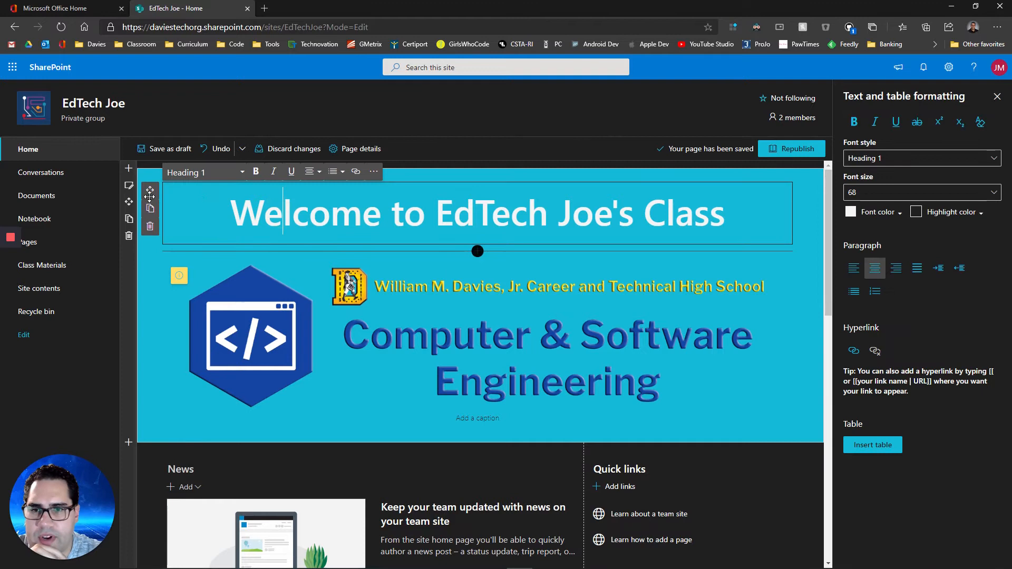
left_click(374, 172)
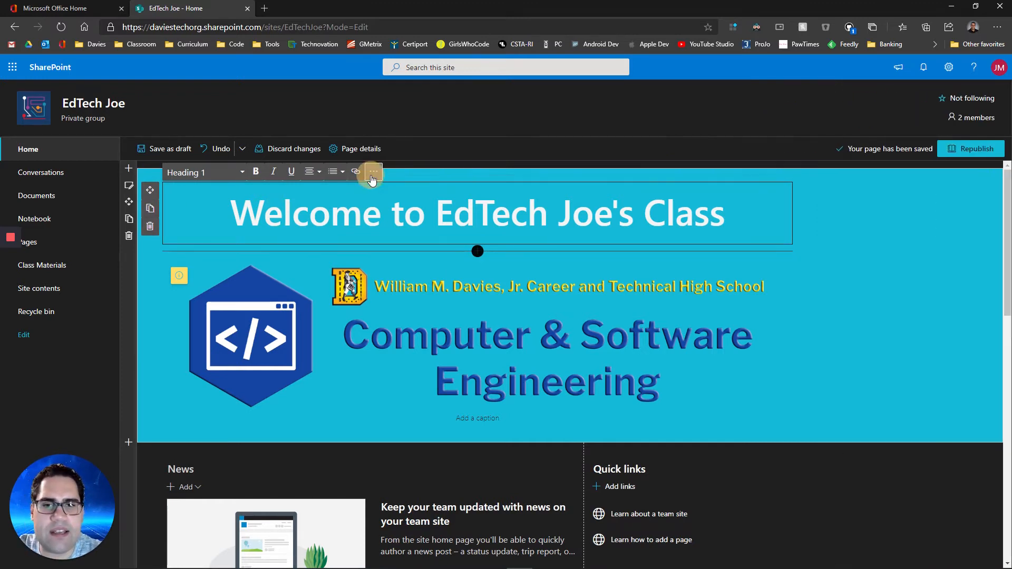
left_click(373, 174)
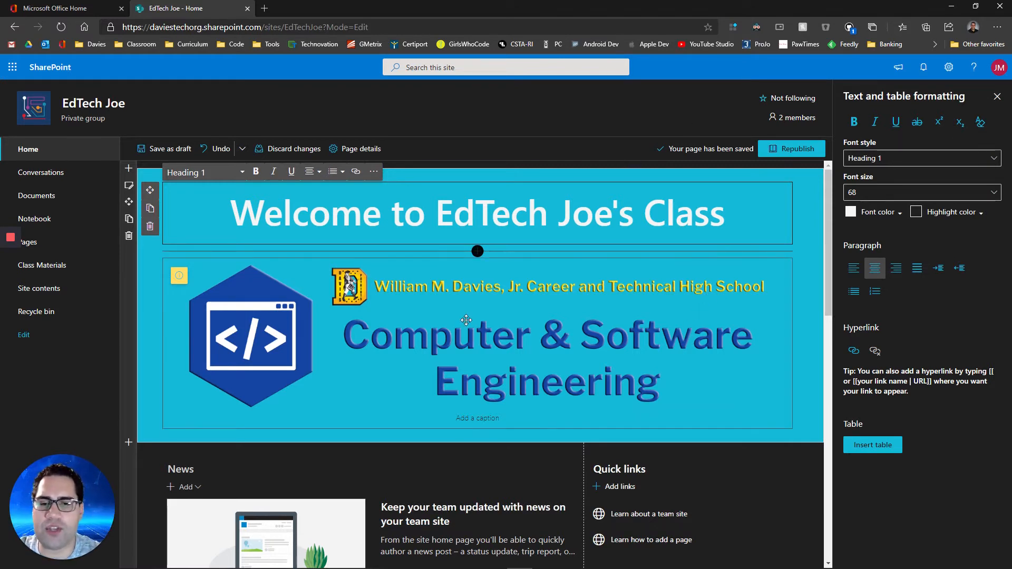
Delete the section below the banner that holds News, Quick links, Activity and Documents.
left_click(147, 464)
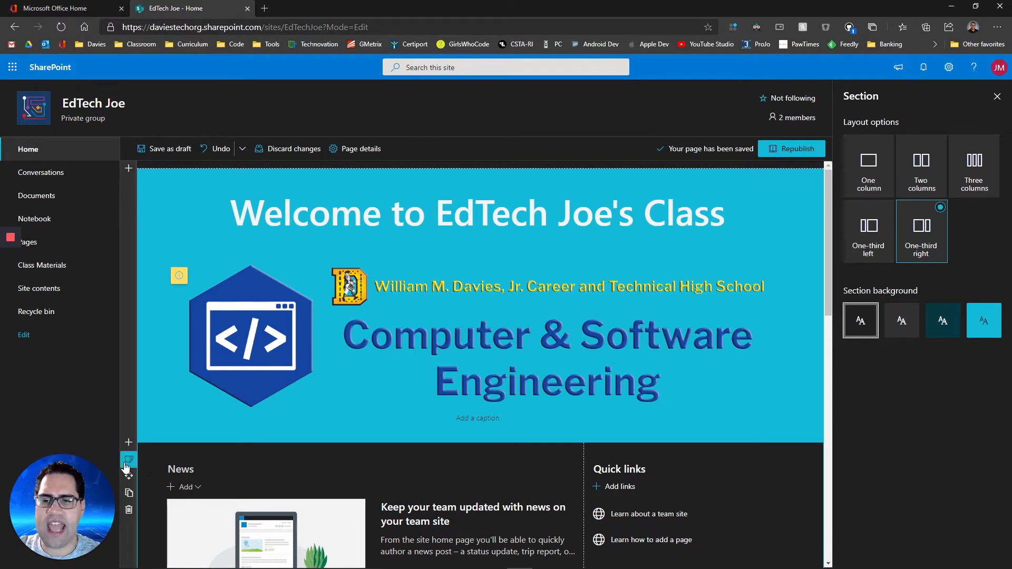
scroll(175, 454, "down", 5)
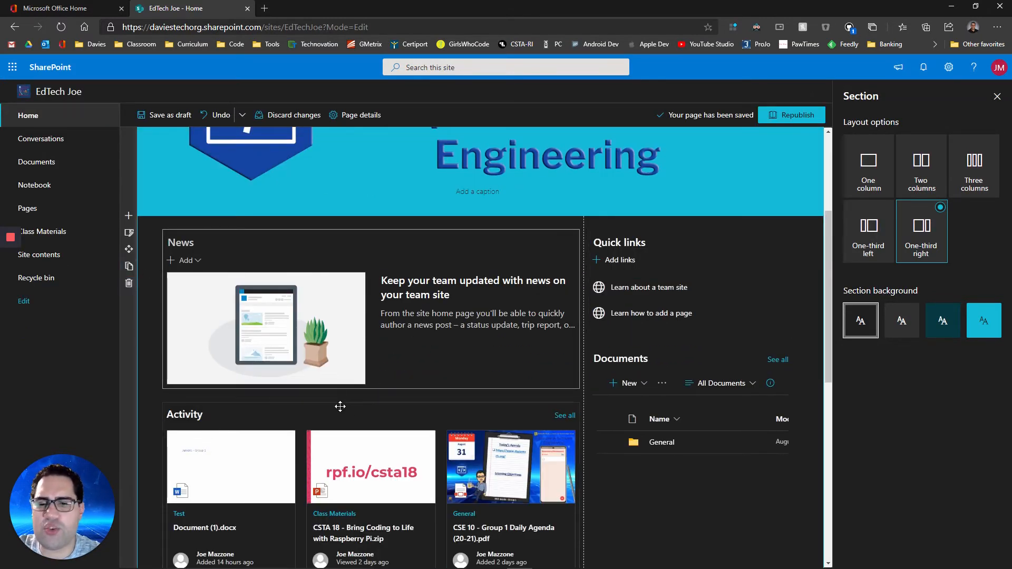
left_click(129, 285)
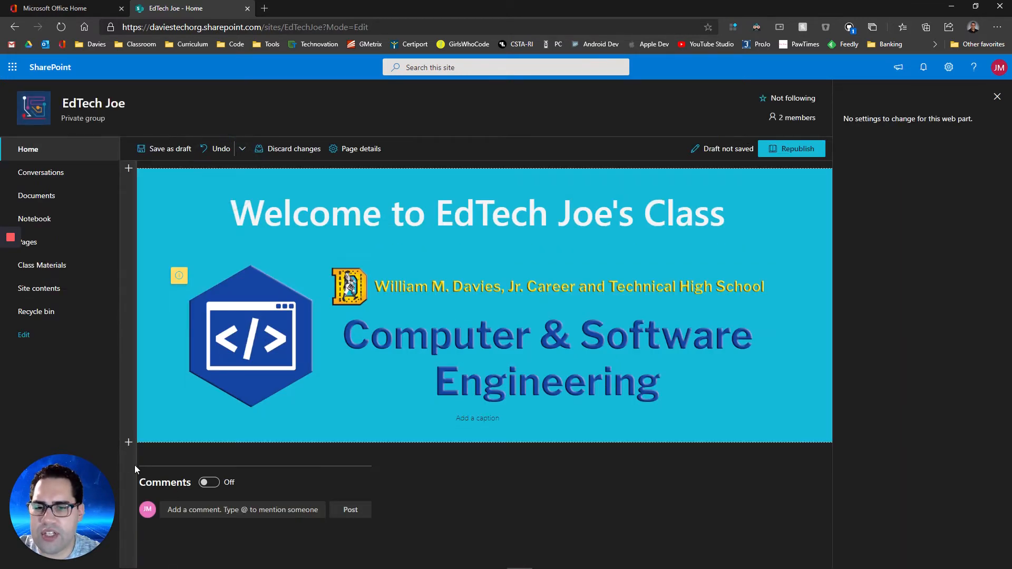
Add a new section below the banner section and give it a two-column layout.
left_click(473, 449)
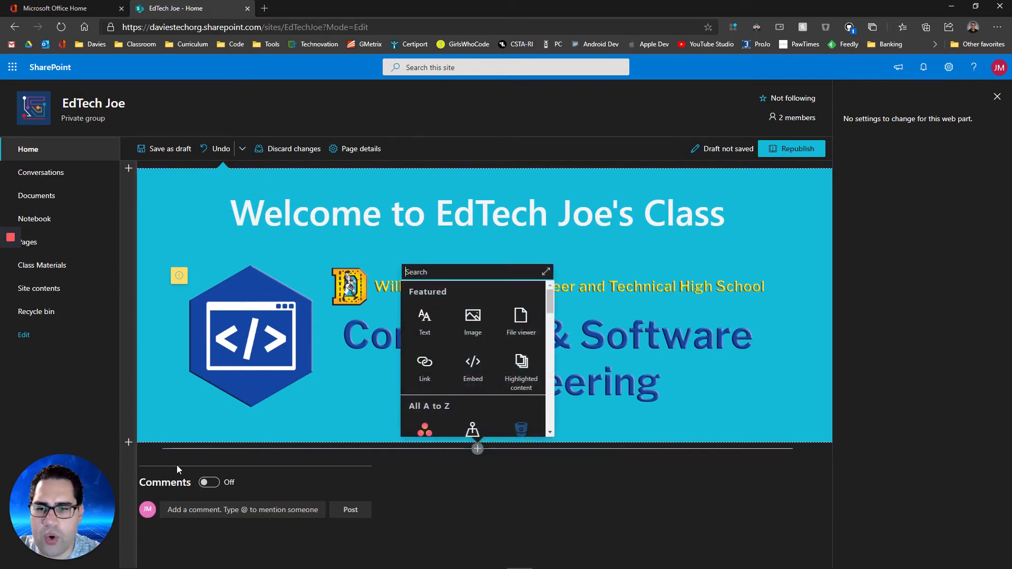
left_click(149, 456)
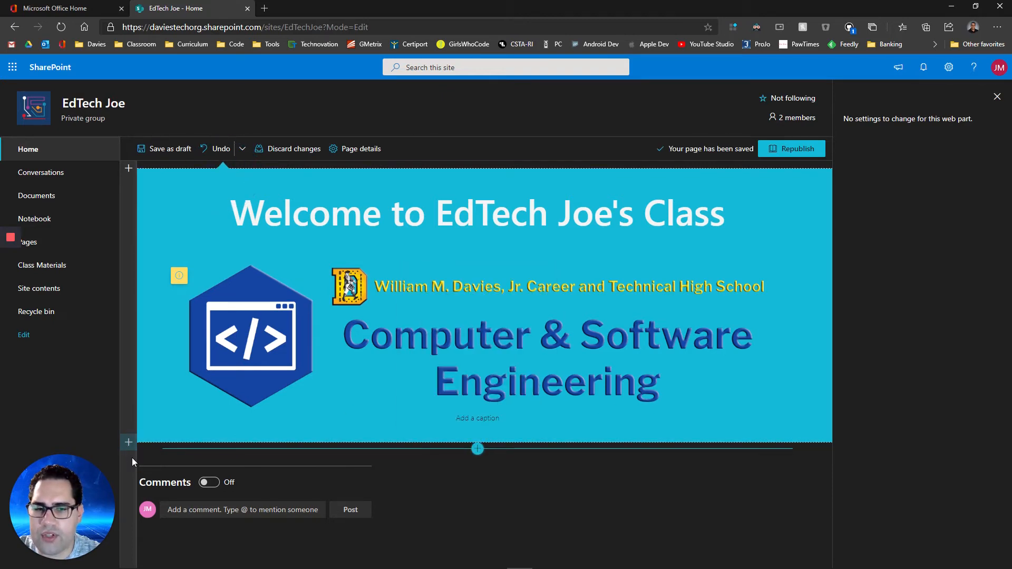
left_click(132, 449)
left_click(136, 469)
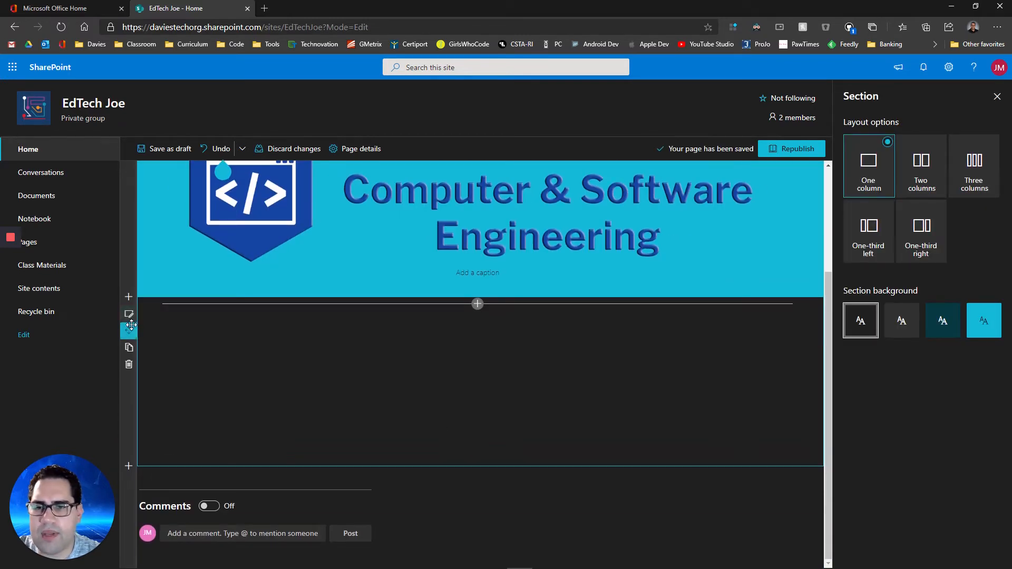
left_click(921, 166)
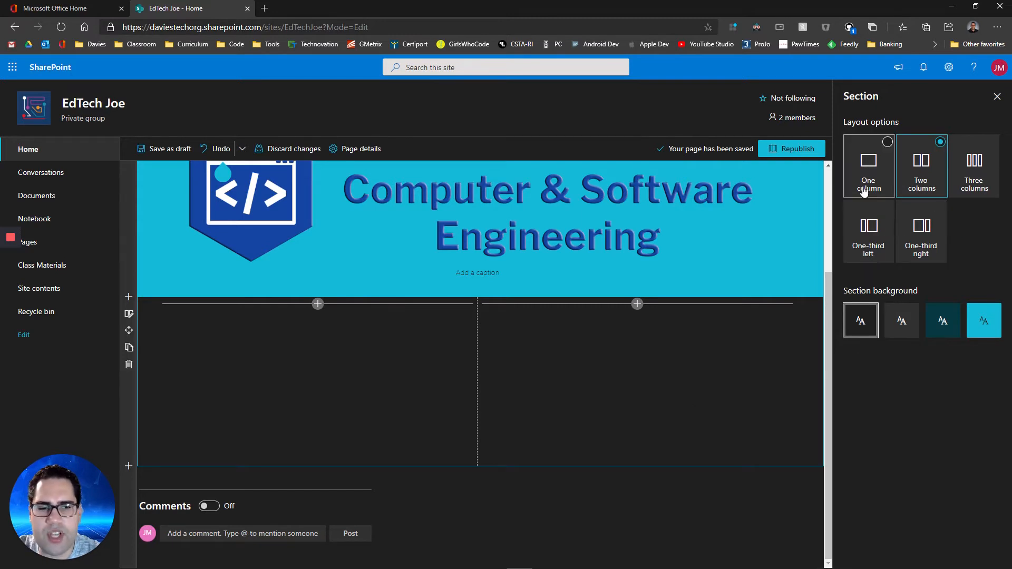
Add a File viewer web part to the first column of the new section, showing the first Presentation1 in the recent documents.
left_click(318, 305)
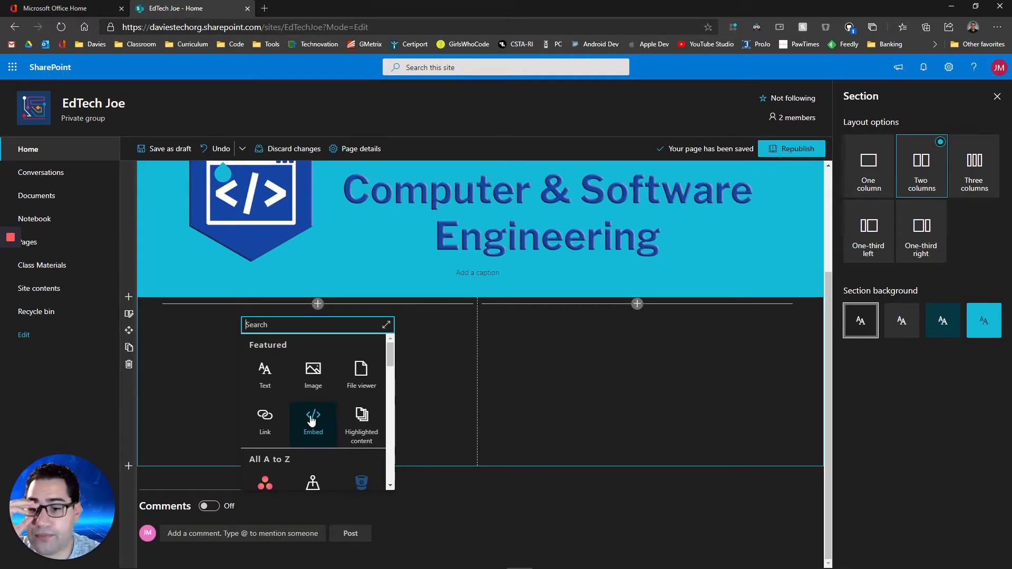
left_click(366, 378)
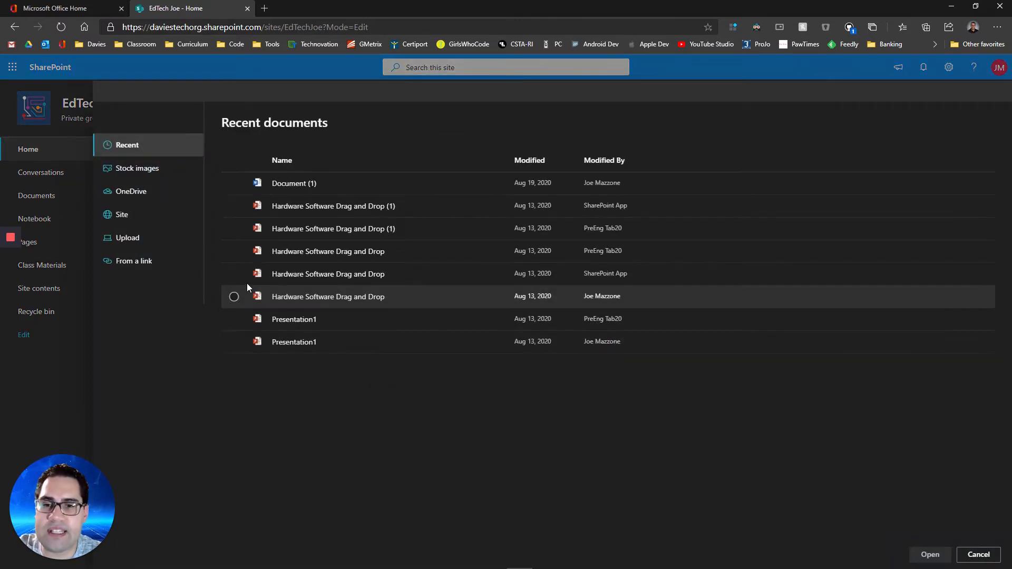
left_click(294, 321)
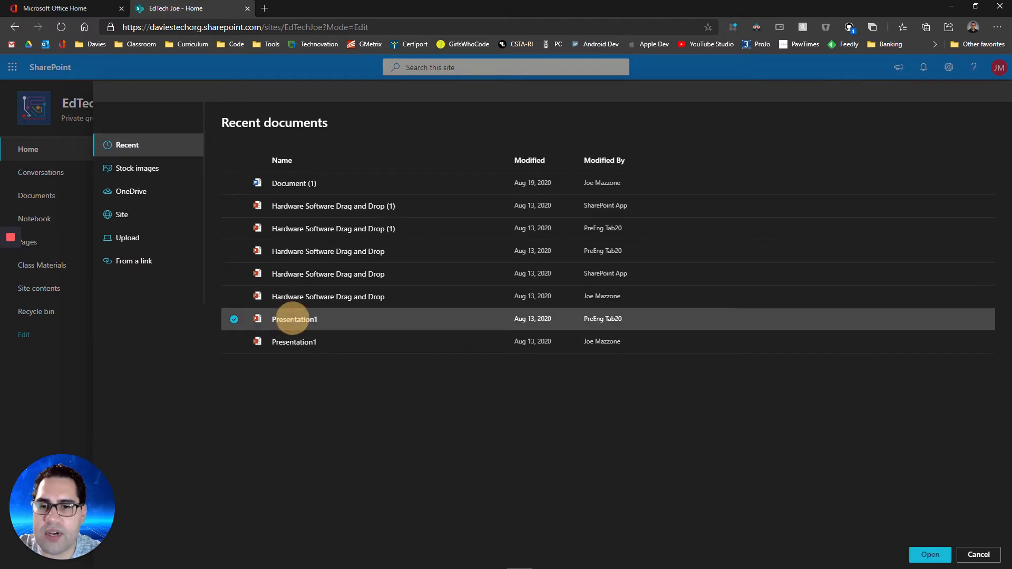
left_click(928, 555)
scroll(542, 463, "down", 1)
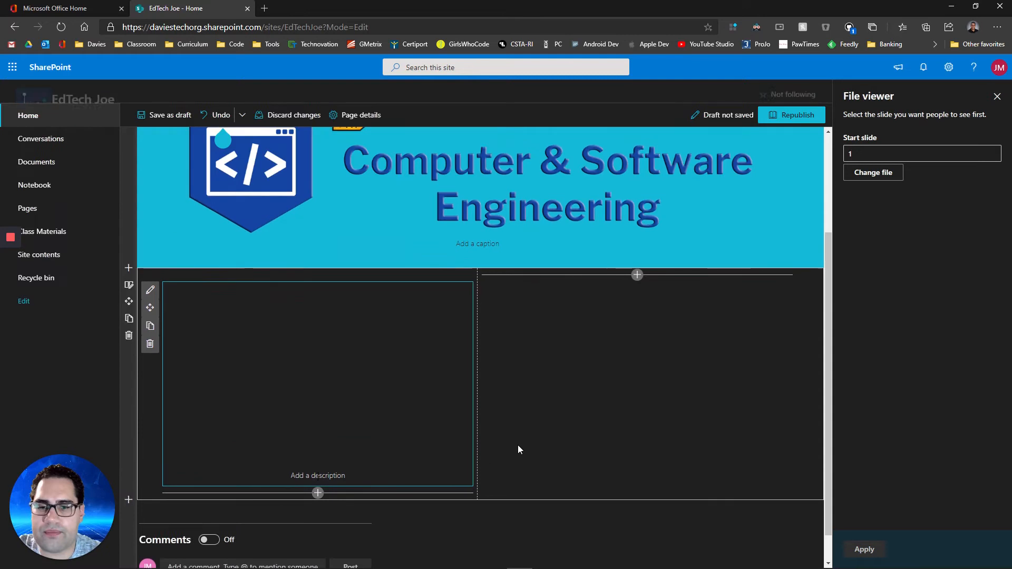
Change the layout of the section containing the presentation to one column.
left_click(540, 415)
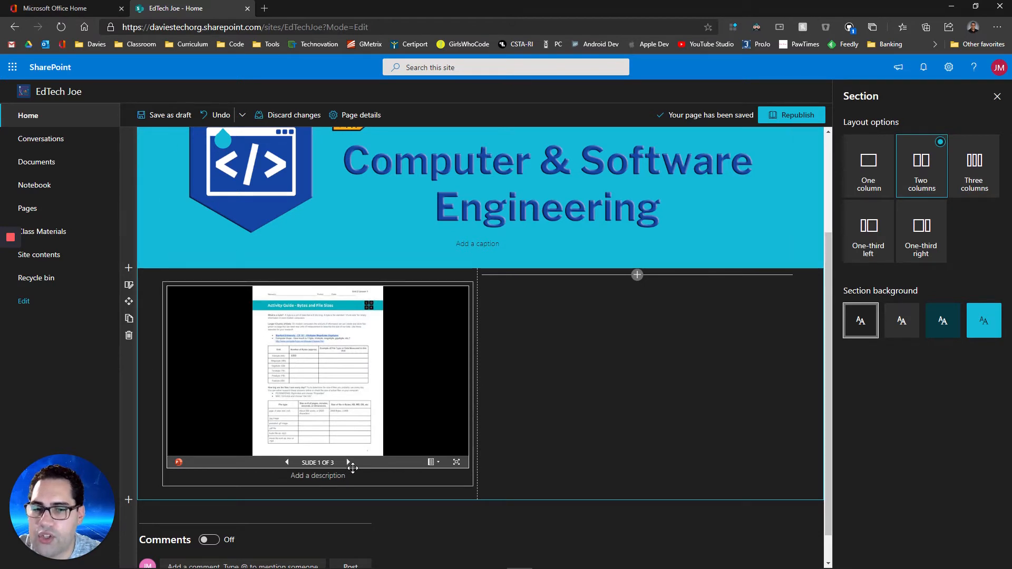
left_click(332, 454)
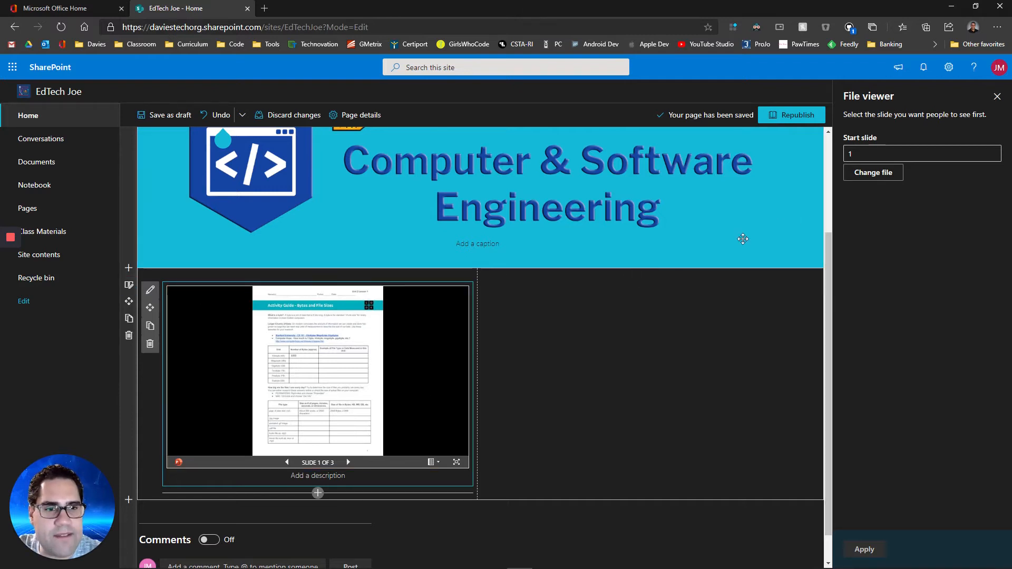
left_click(561, 320)
left_click(128, 288)
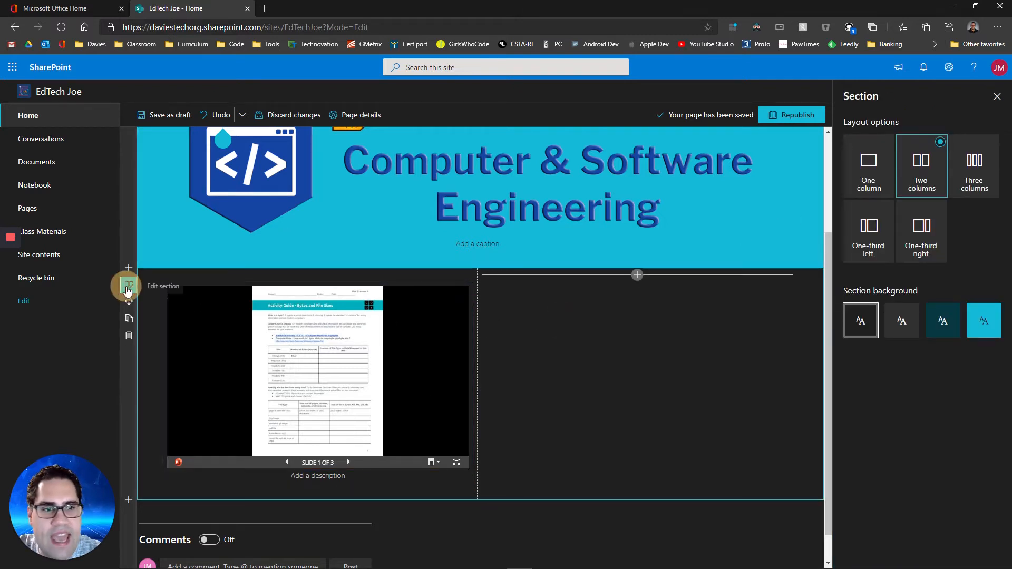
left_click(869, 166)
scroll(710, 393, "down", 4)
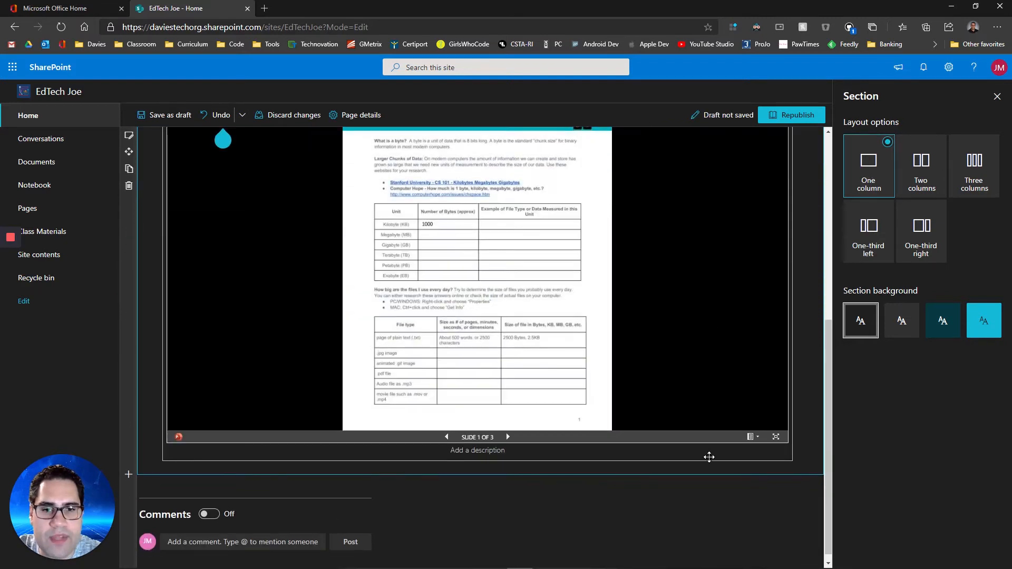
scroll(708, 457, "up", 1)
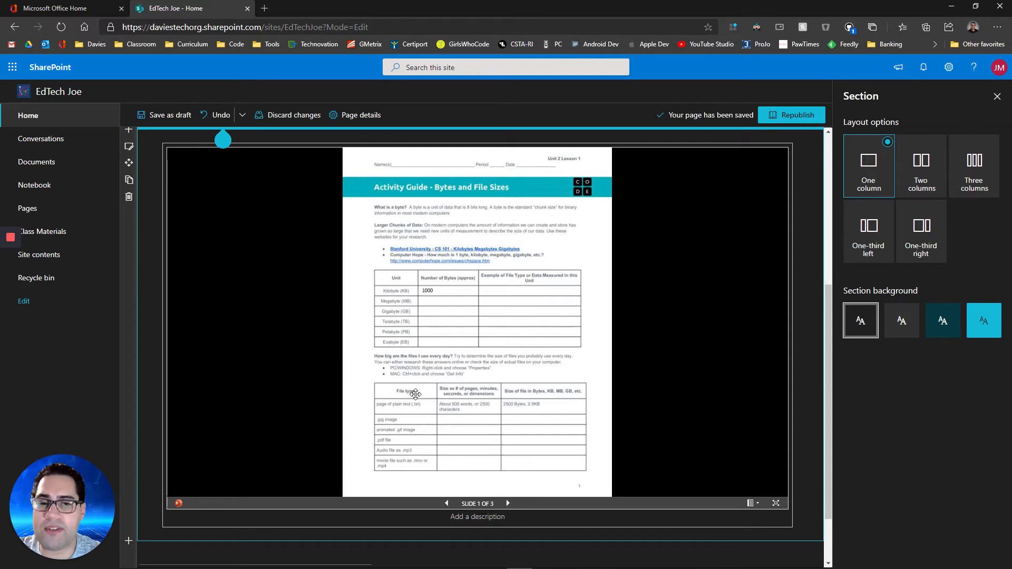
Republish the home page with the presentation in its one-column section.
left_click(480, 260)
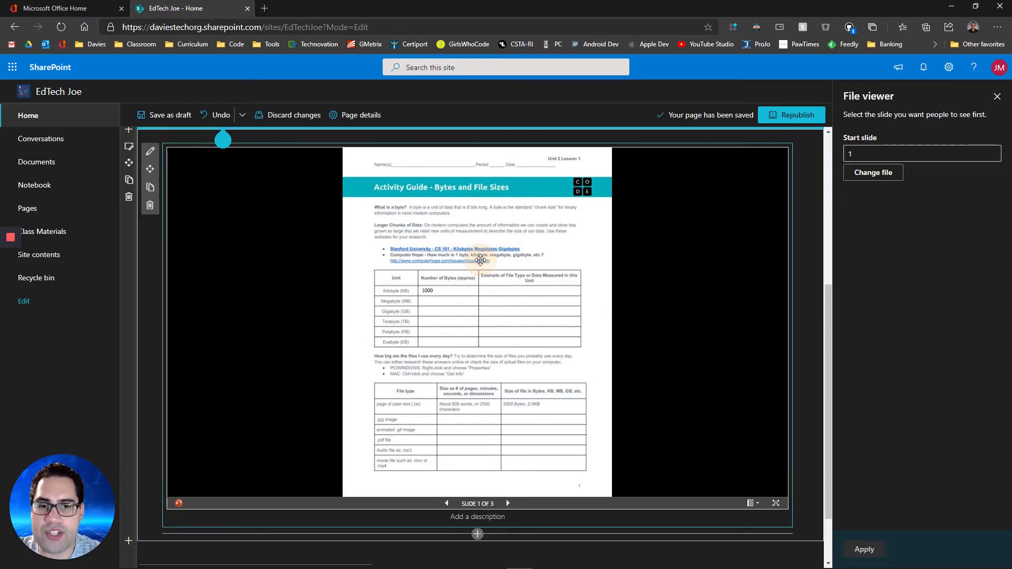
left_click(777, 118)
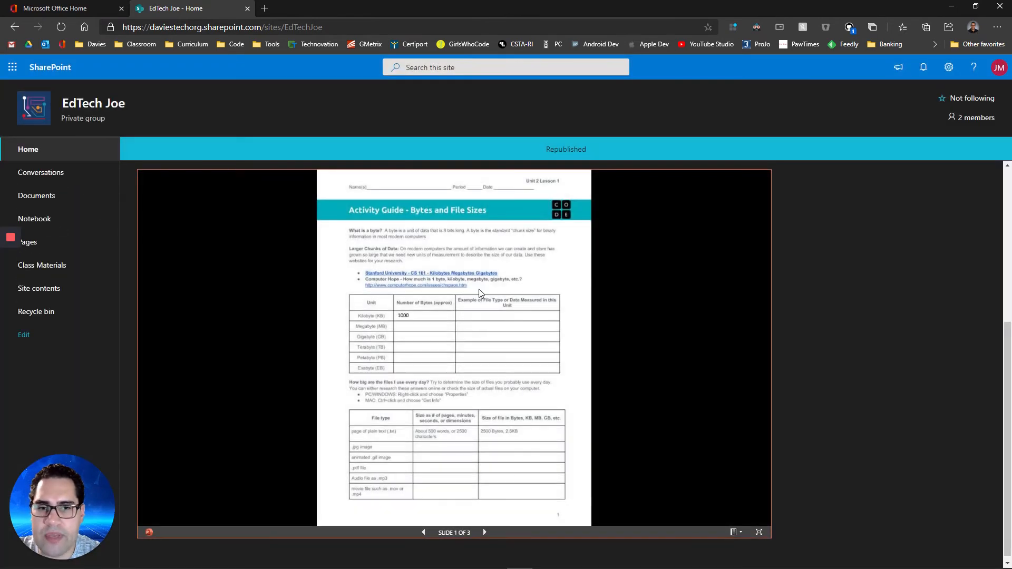
Review the published page, paging through the embedded presentation's slides and checking how it sits below the welcome banner.
left_click(403, 267)
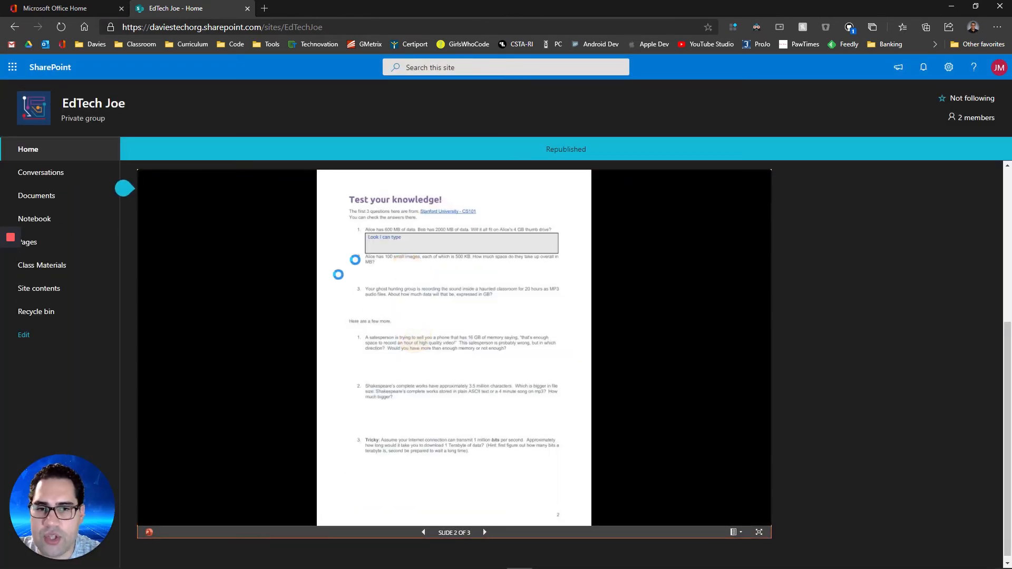
left_click(387, 268)
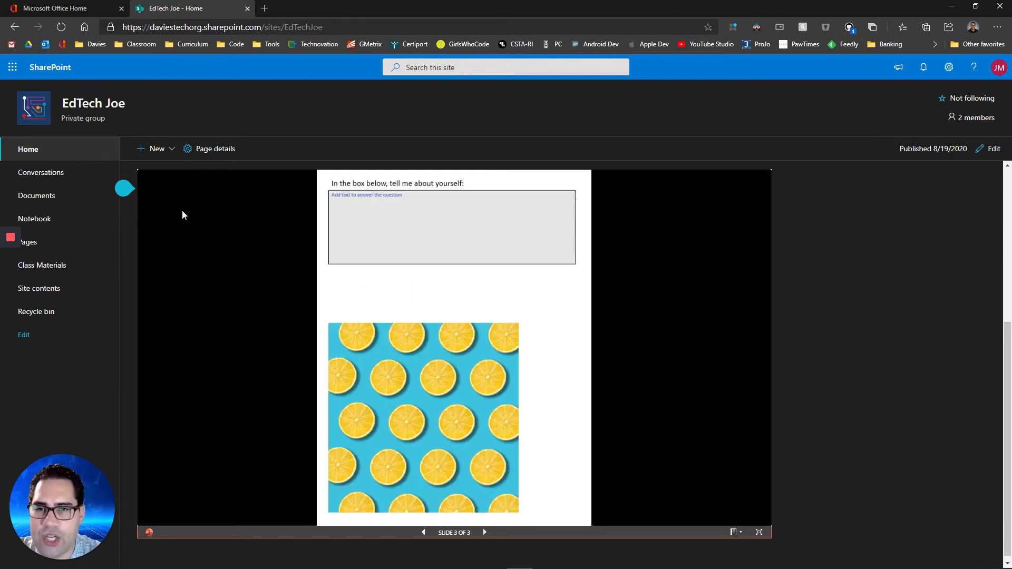
left_click(424, 533)
left_click(423, 533)
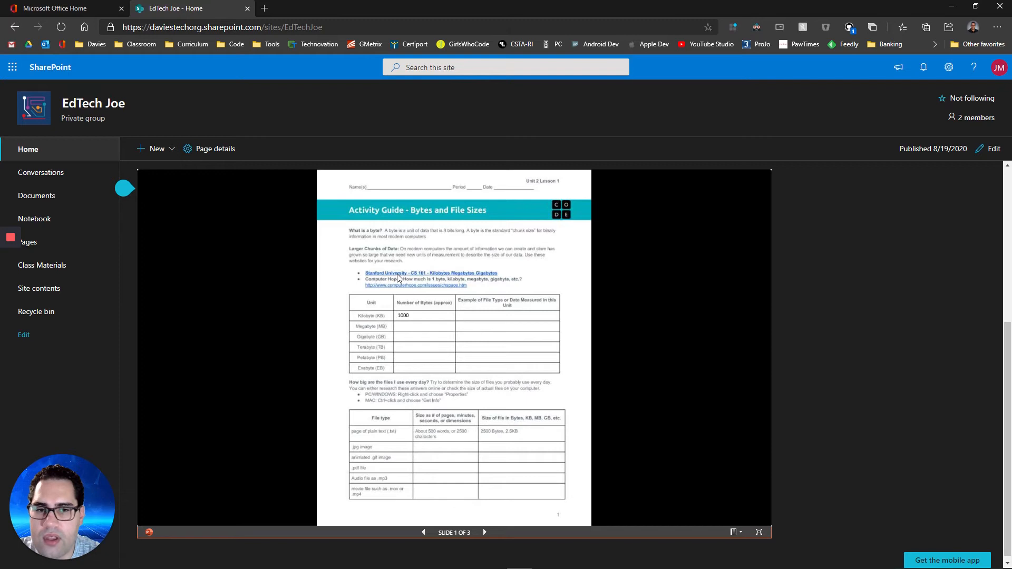
left_click(417, 257)
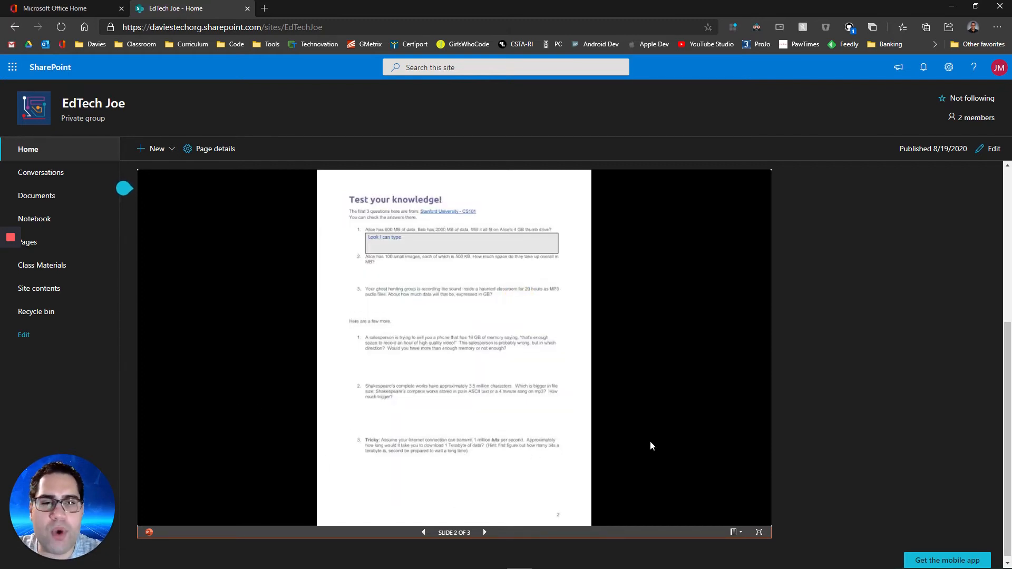
scroll(591, 346, "up", 5)
scroll(590, 346, "down", 5)
scroll(591, 347, "up", 5)
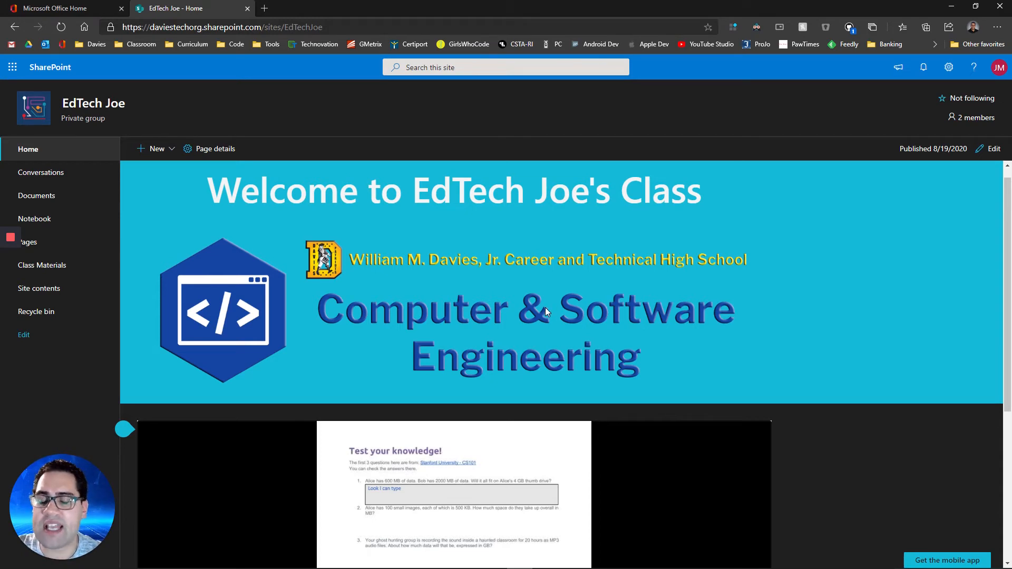
scroll(545, 308, "down", 5)
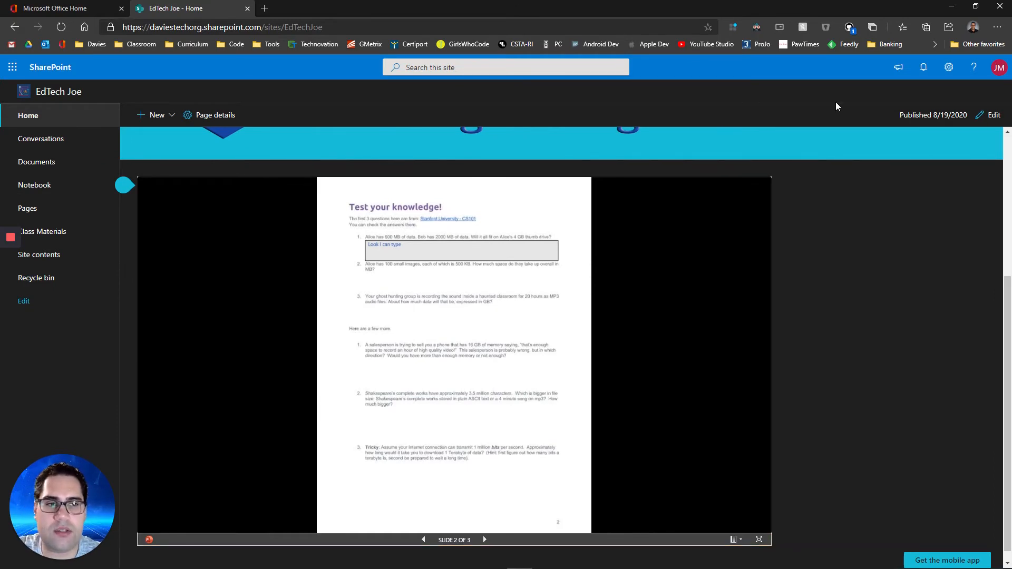
Reopen the home page for editing and add an Embed web part below the presentation in the same section.
left_click(994, 115)
scroll(548, 403, "down", 5)
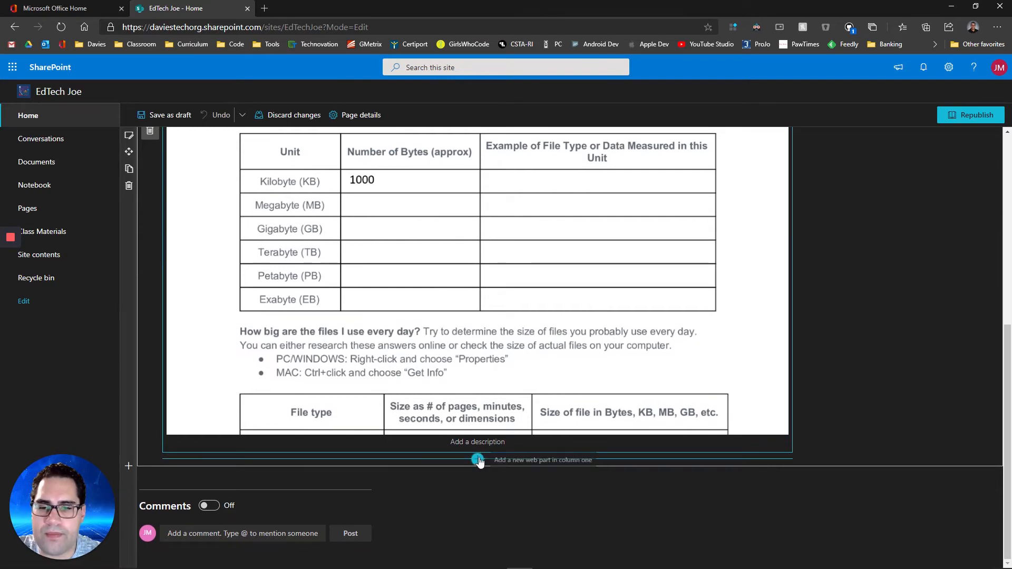
left_click(494, 464)
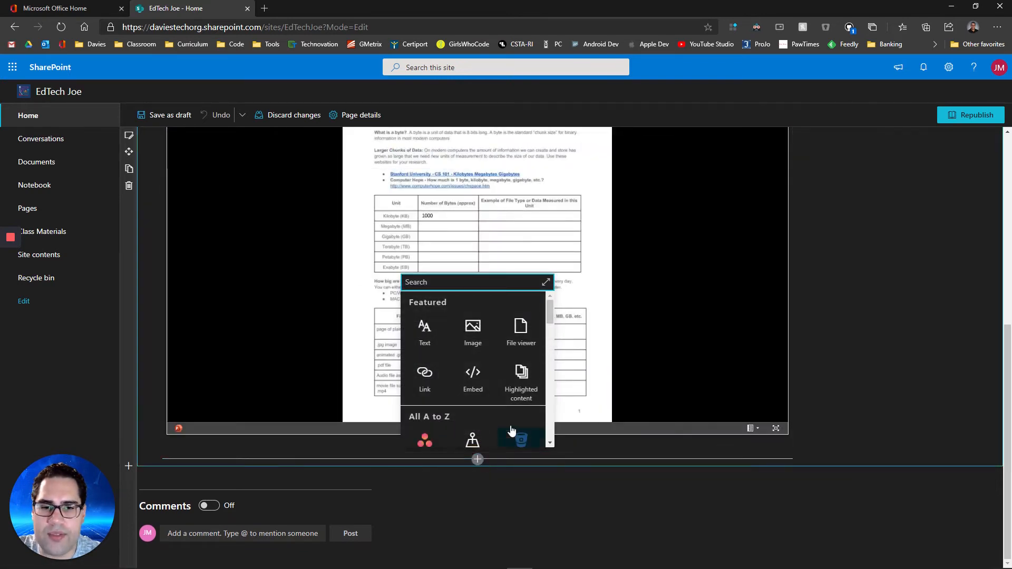
left_click(473, 377)
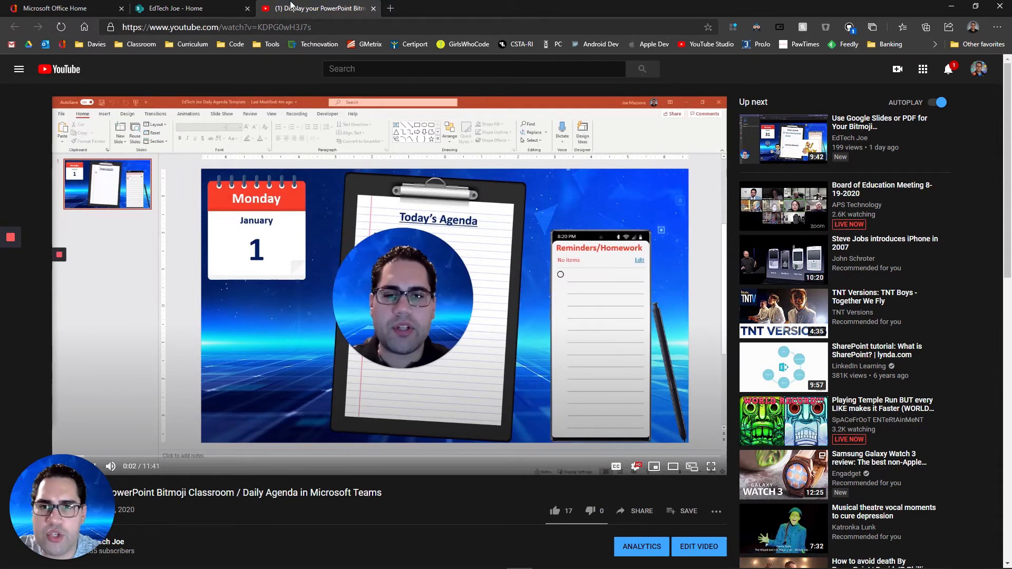
On YouTube, copy the iframe embed code of the video "Display your PowerPoint Bitmoji Classroom / Daily Agenda in Microsoft Teams".
left_click(635, 518)
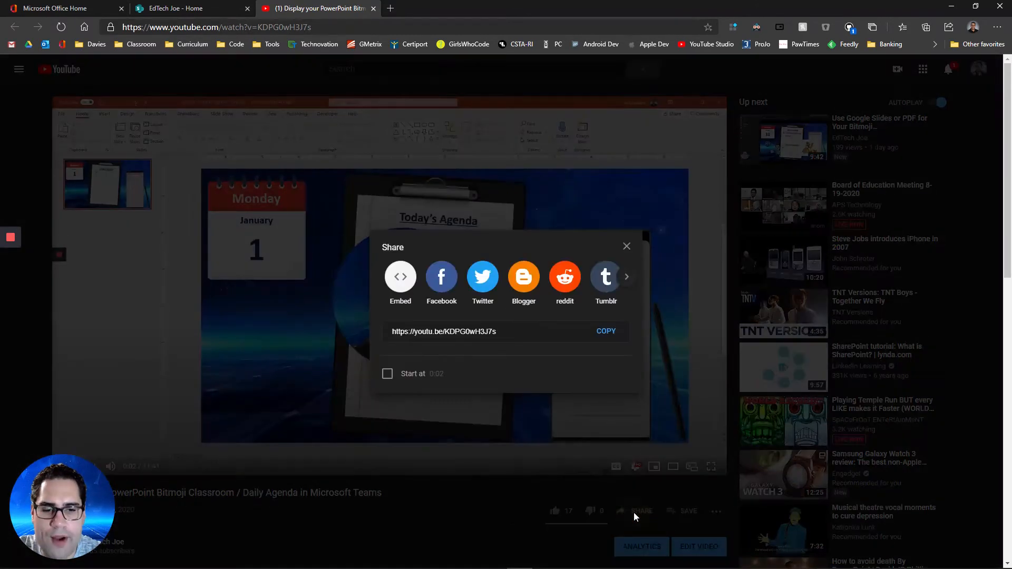
left_click(402, 284)
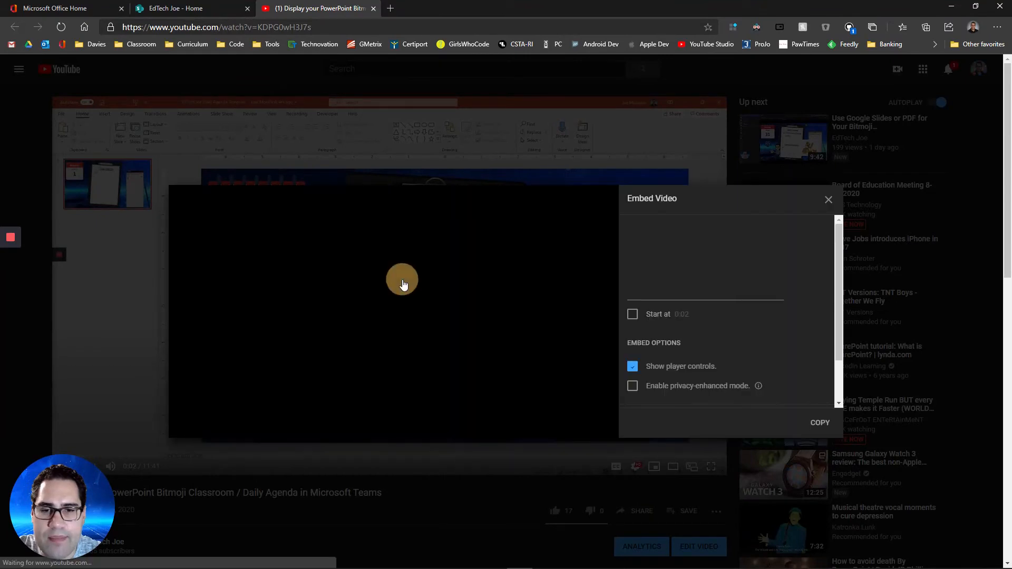
left_click_drag(745, 308, 622, 228)
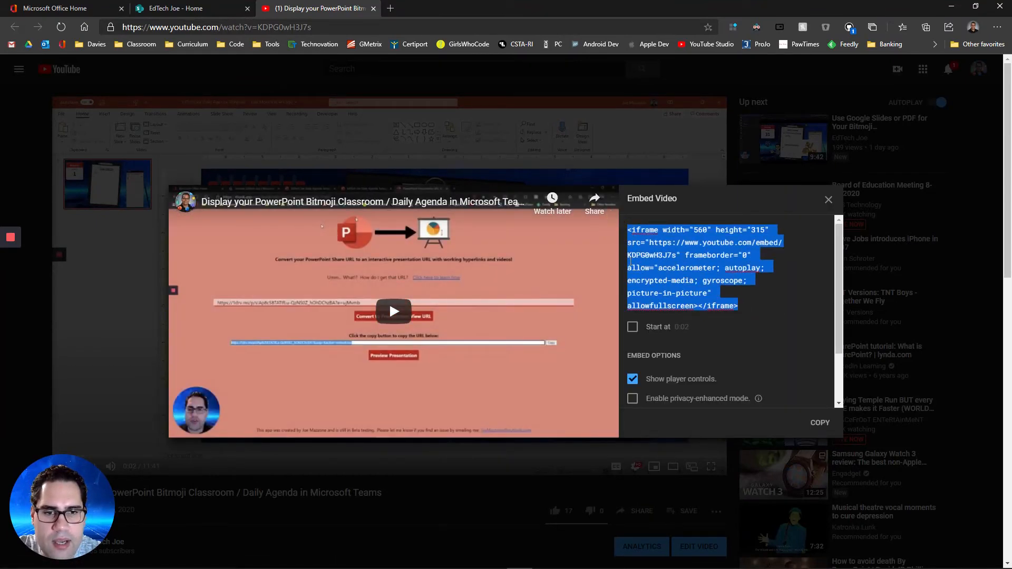
left_click(820, 422)
Back on the SharePoint page, paste the YouTube iframe code as the new Embed web part's embed code.
left_click(176, 8)
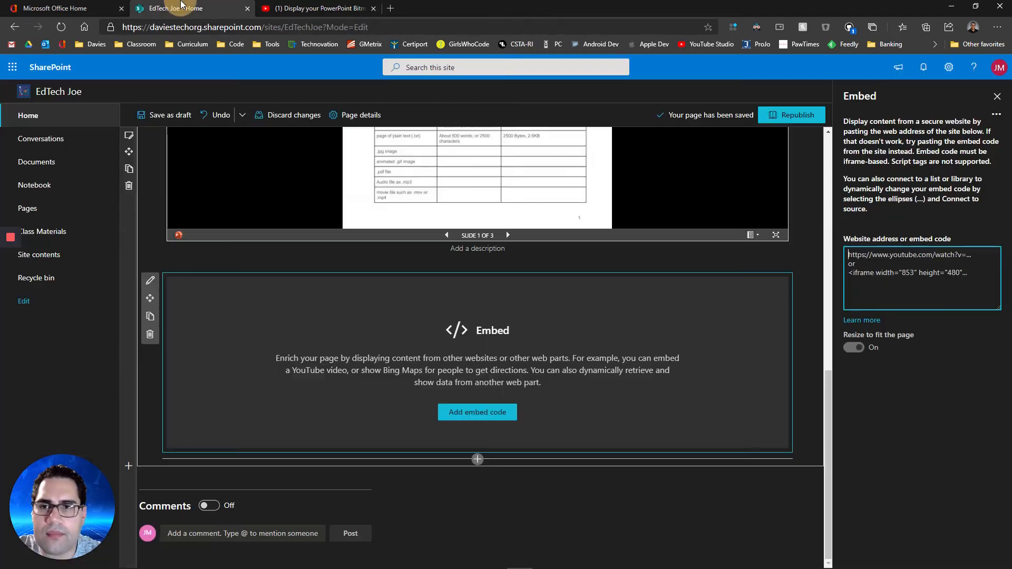
left_click(863, 269)
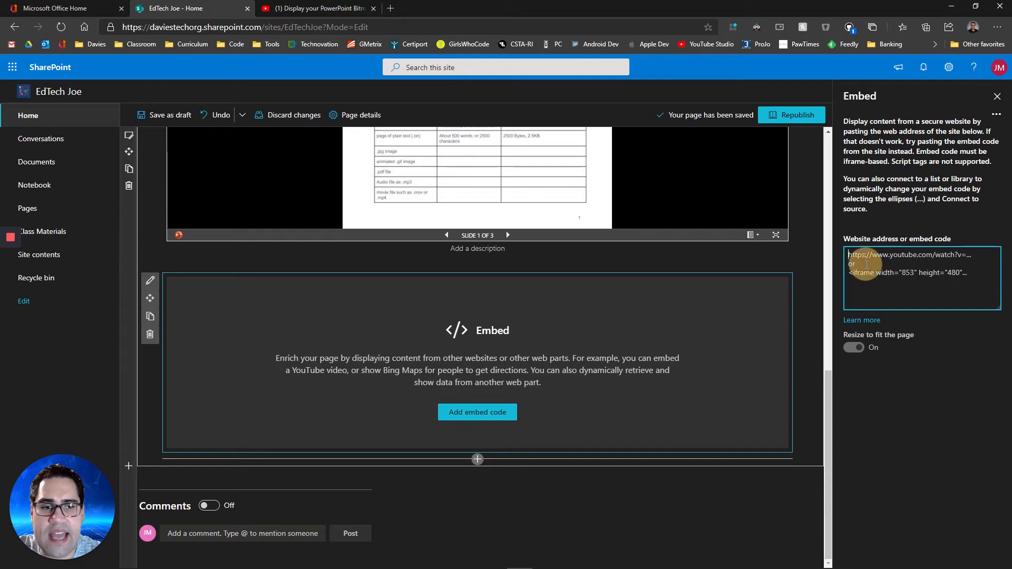
key("ctrl+v")
left_click(921, 462)
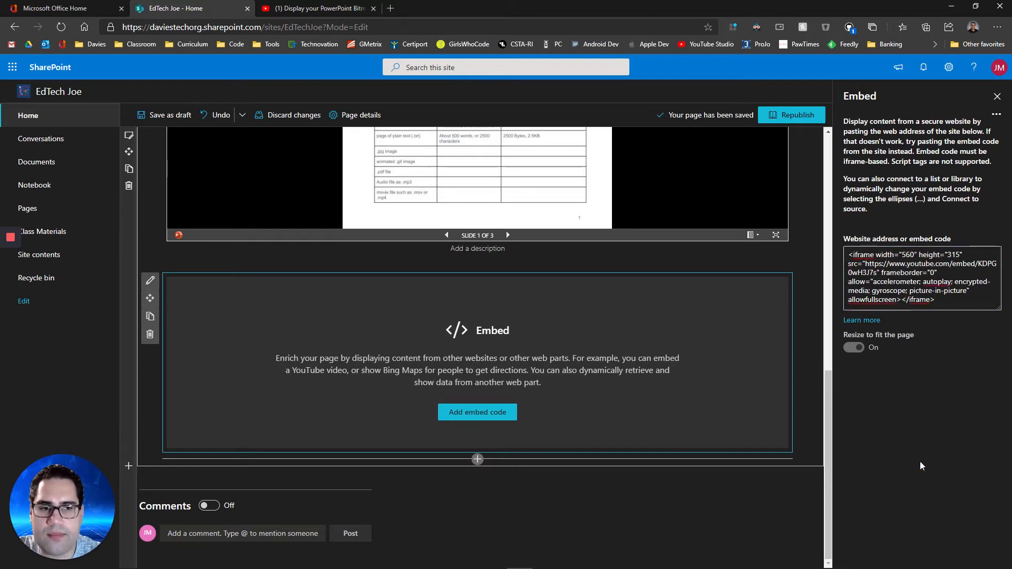
scroll(661, 397, "down", 1)
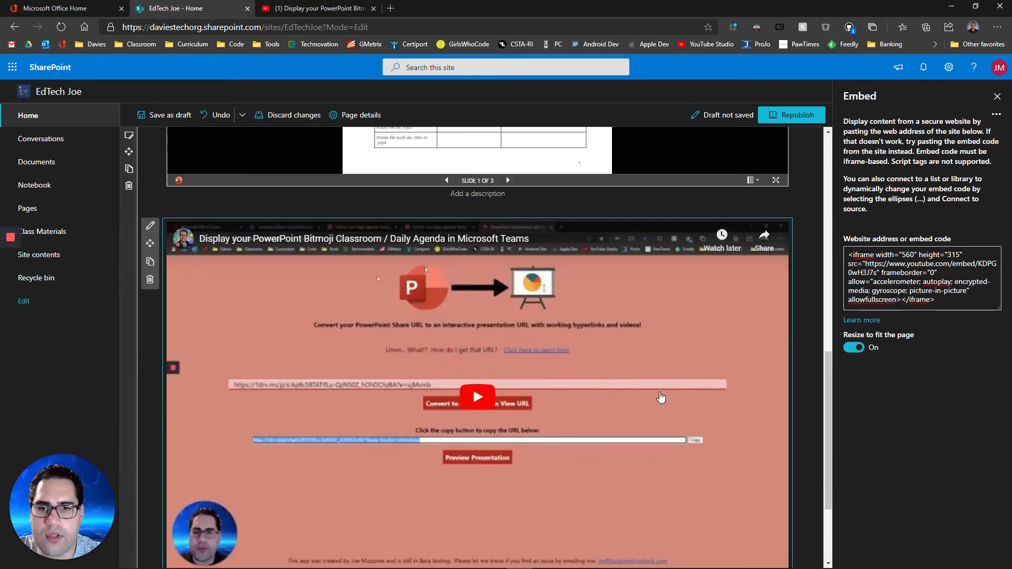
scroll(661, 397, "down", 1)
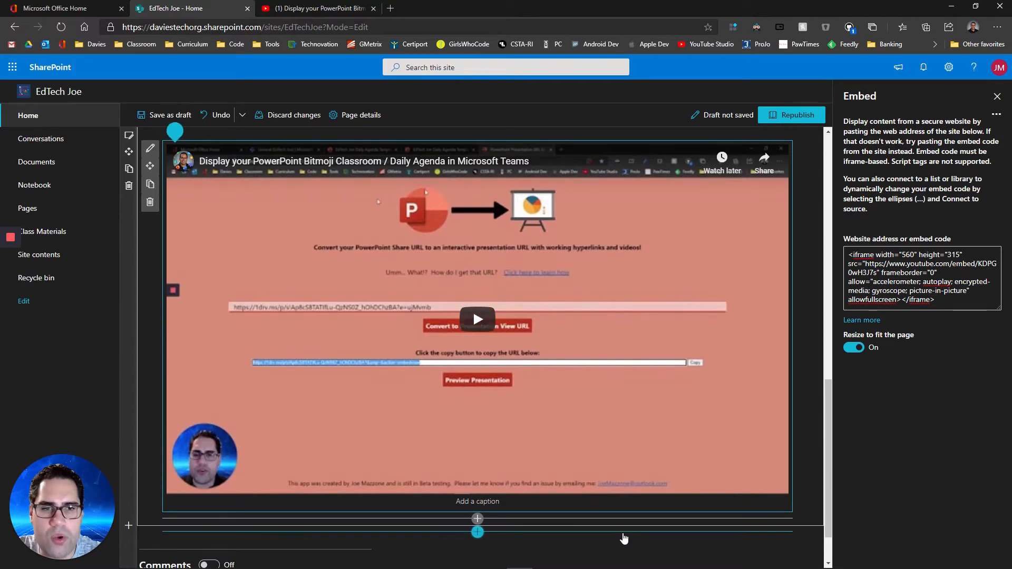
Check the embedded YouTube video below the presentation and republish the page.
scroll(612, 497, "up", 1)
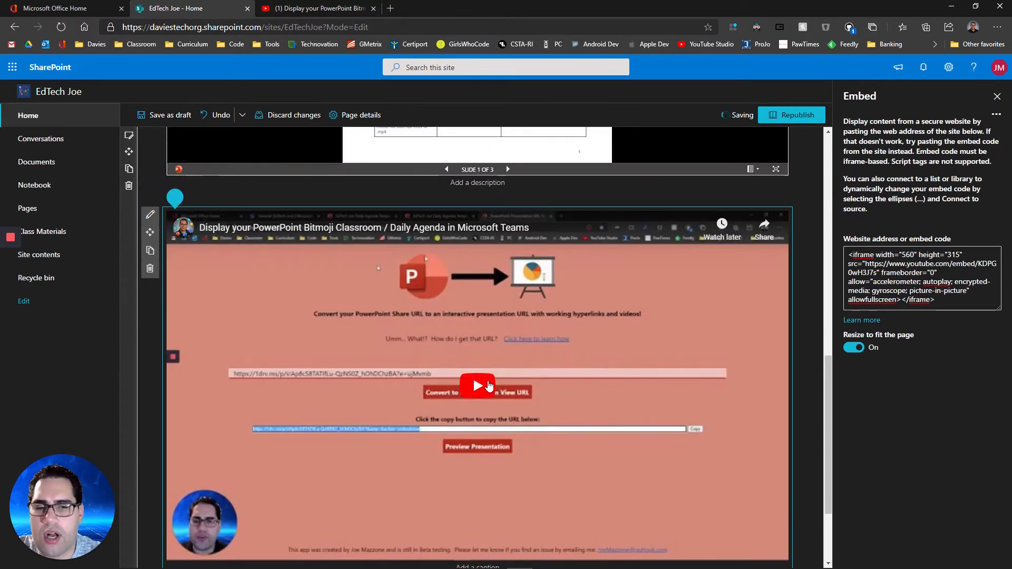
scroll(600, 440, "down", 1)
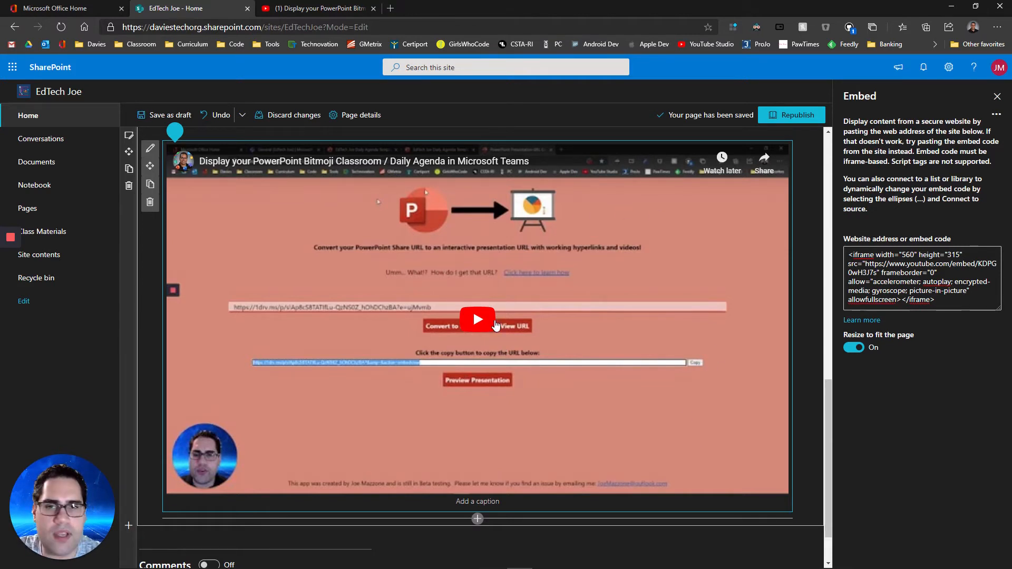
scroll(391, 332, "down", 1)
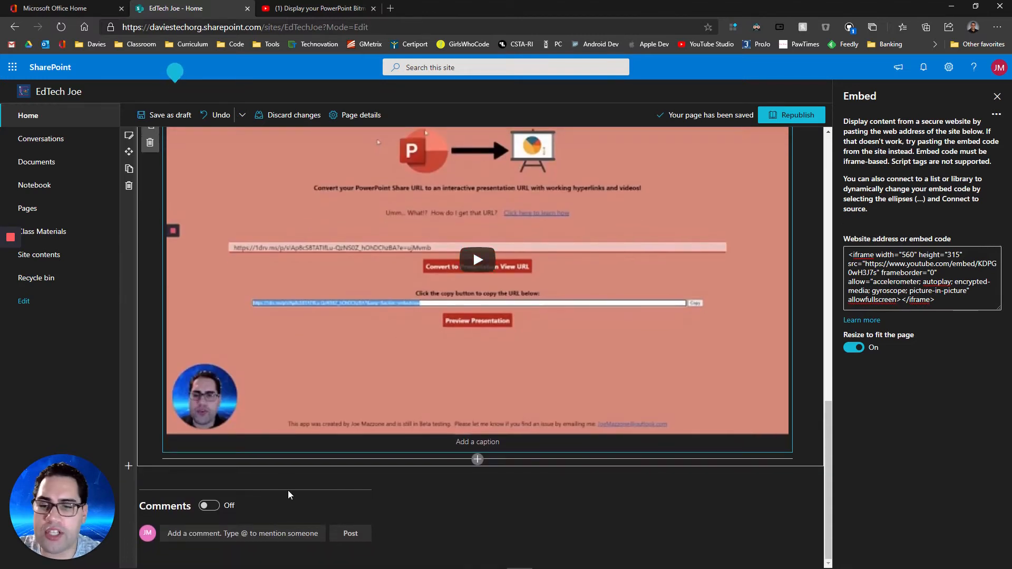
scroll(391, 332, "up", 3)
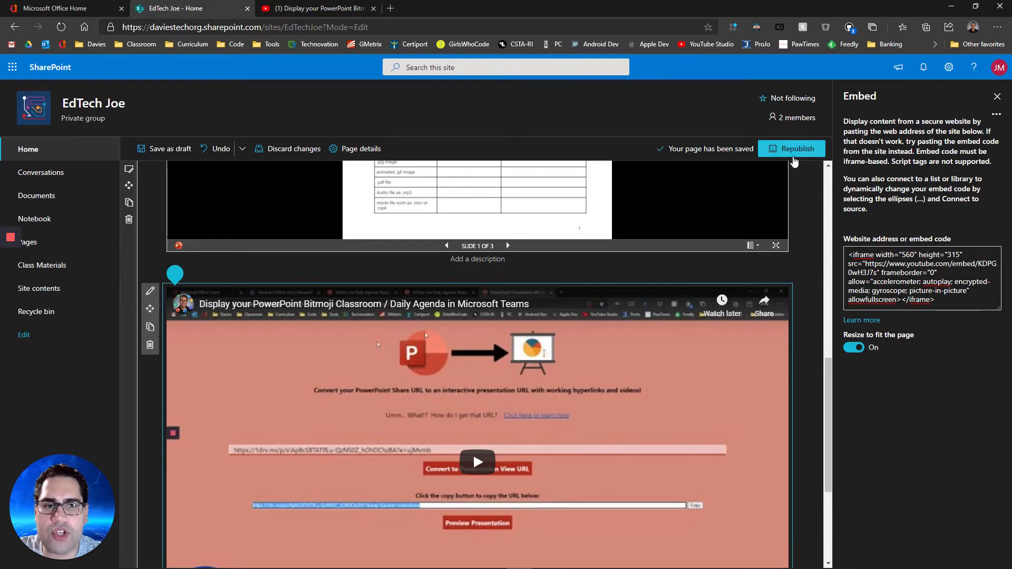
left_click(796, 149)
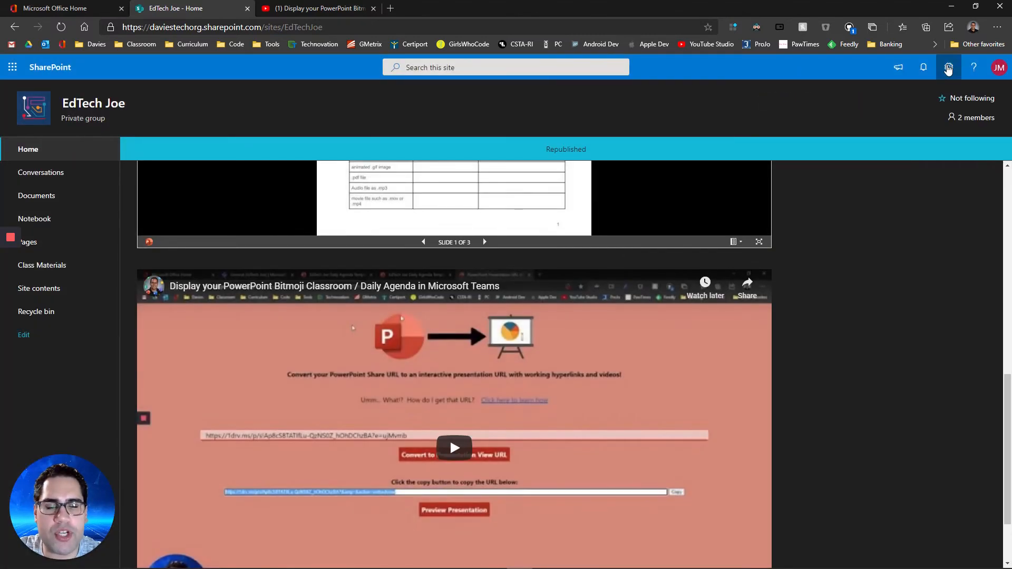
Open the HTML Field Security page from the site's full list of site settings.
left_click(949, 67)
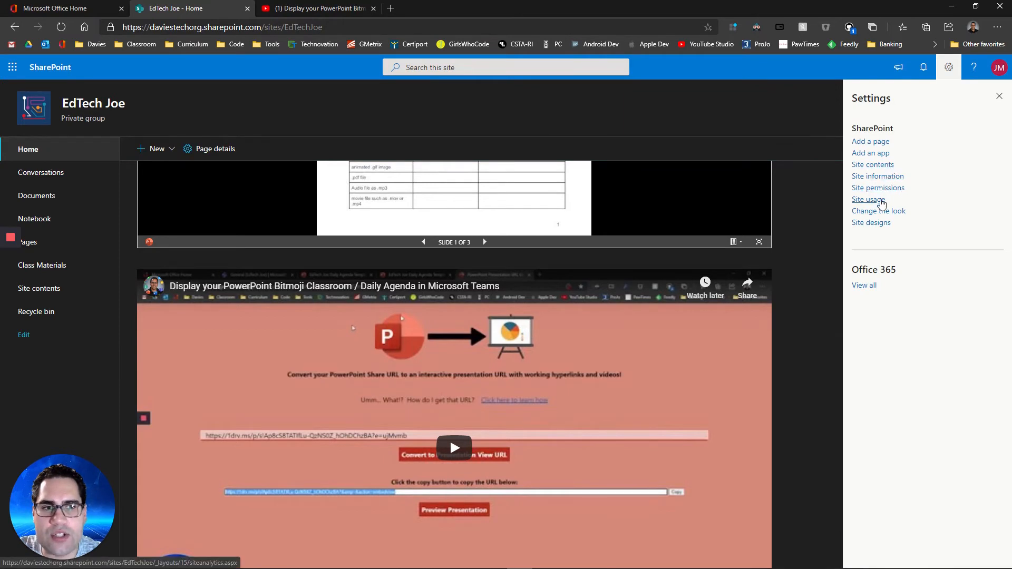
left_click(878, 177)
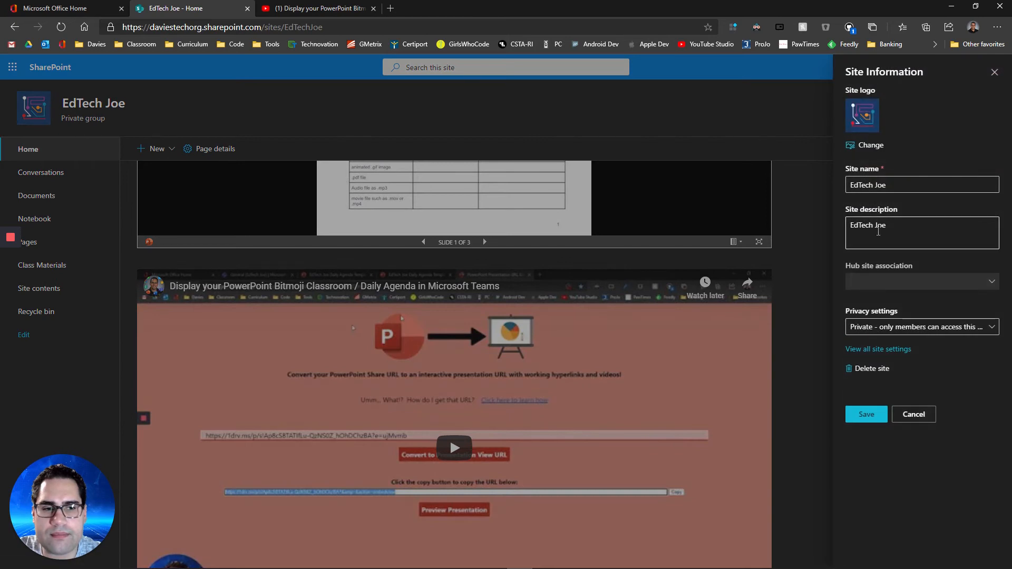
left_click(877, 350)
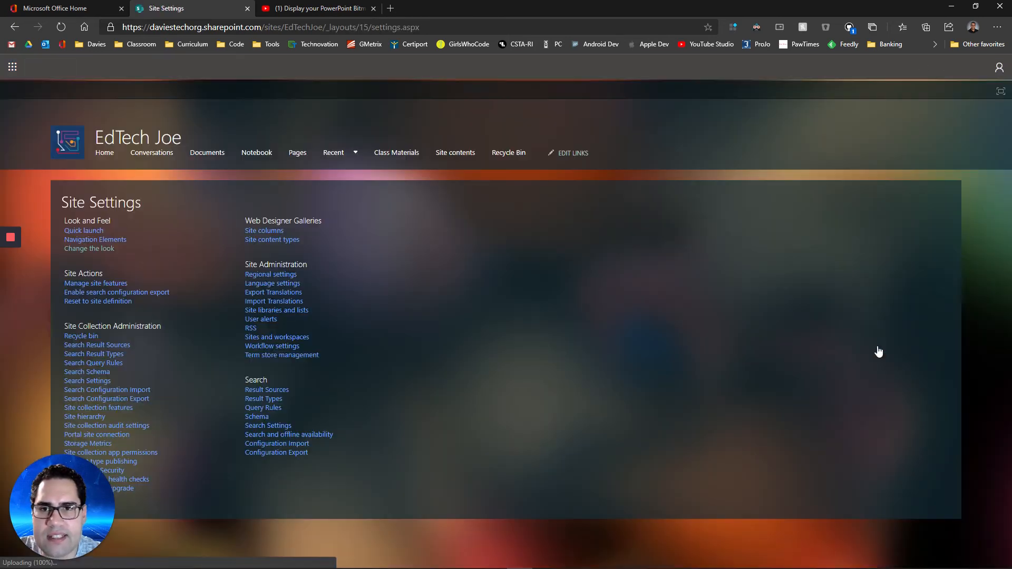
left_click_drag(46, 498, 478, 498)
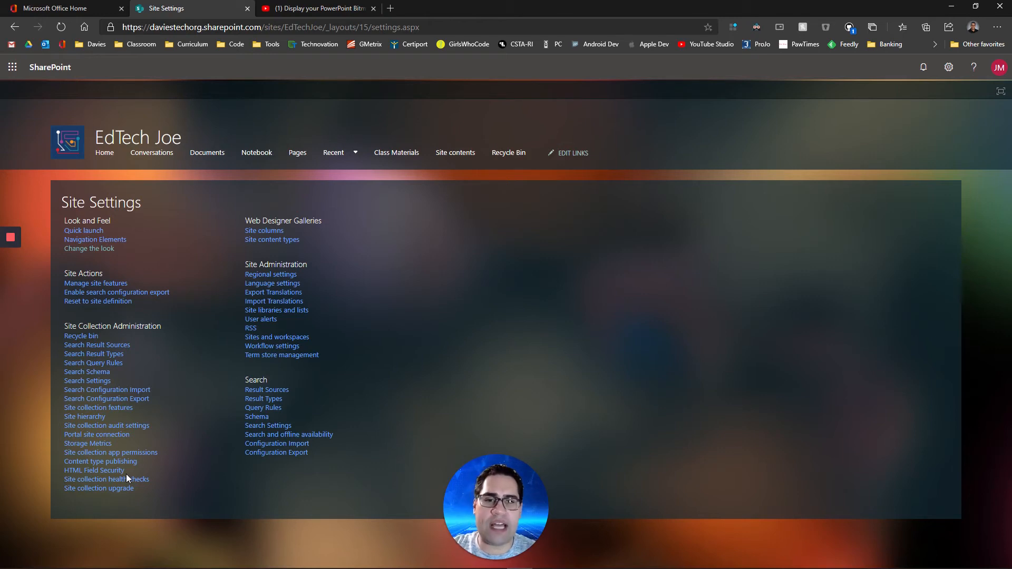
left_click(112, 476)
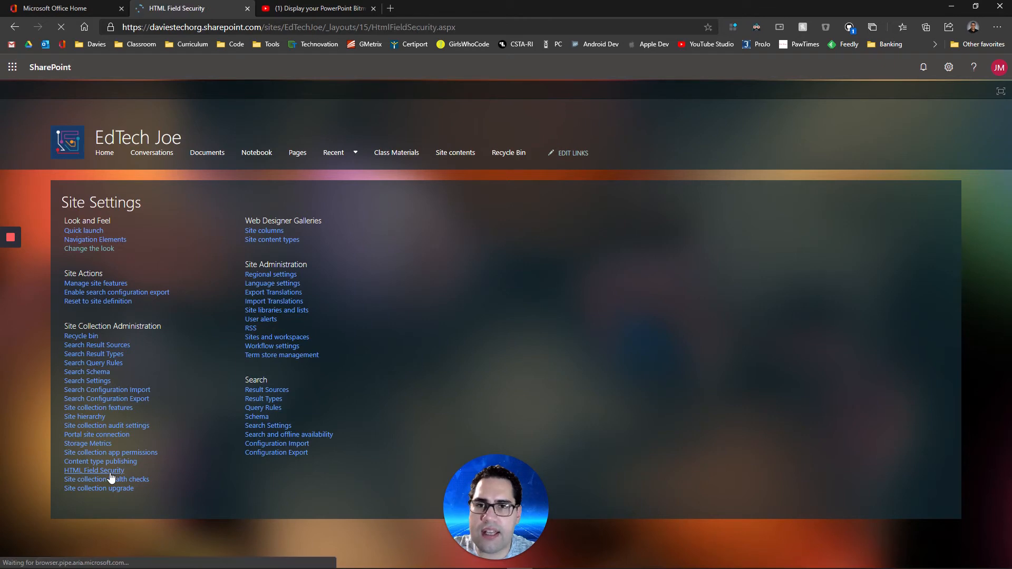
Allow contributors to insert iframes from any domain and save the HTML Field Security setting.
left_click_drag(503, 514, 70, 513)
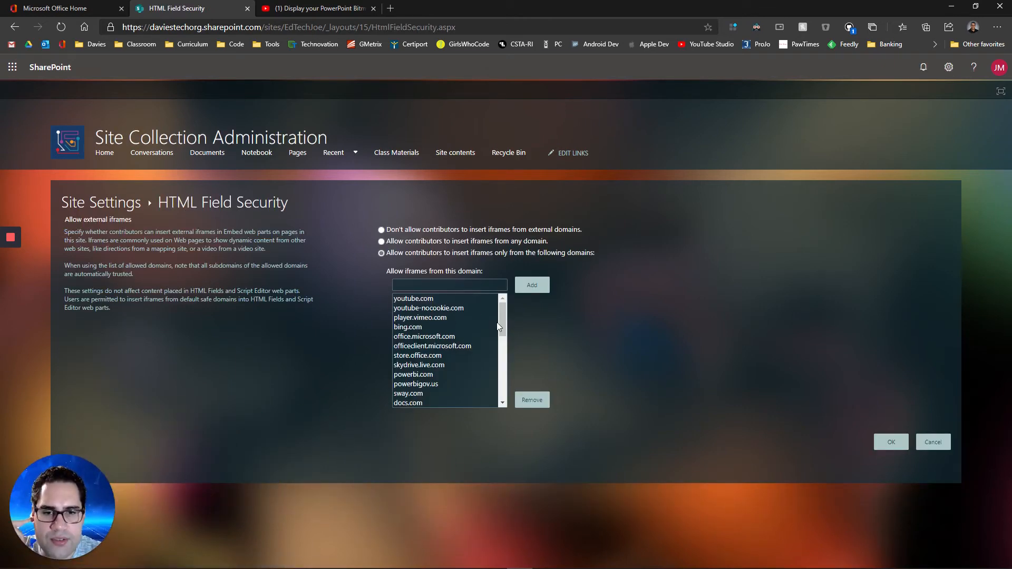
left_click_drag(502, 324, 494, 301)
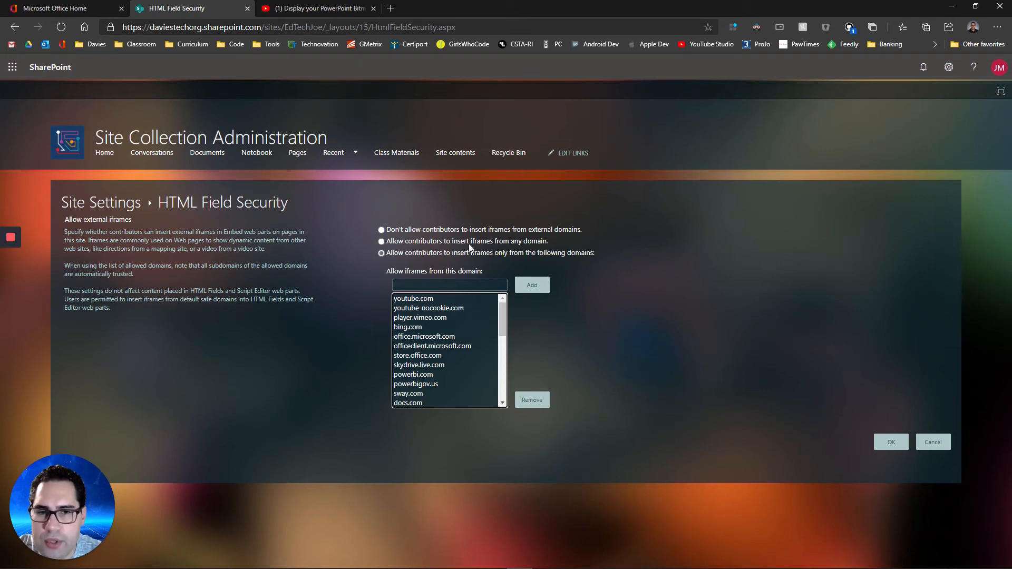
left_click(381, 241)
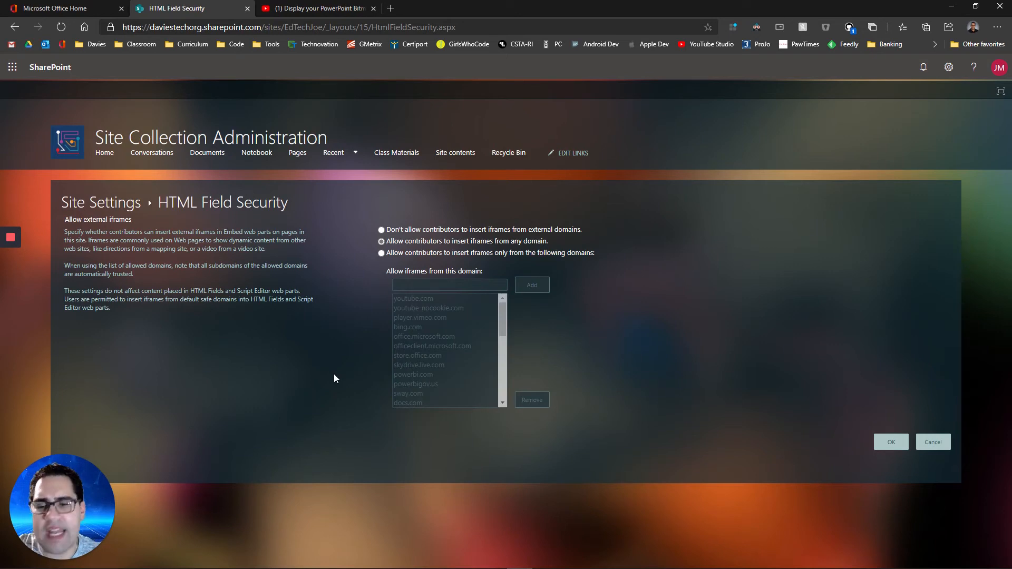
left_click(889, 441)
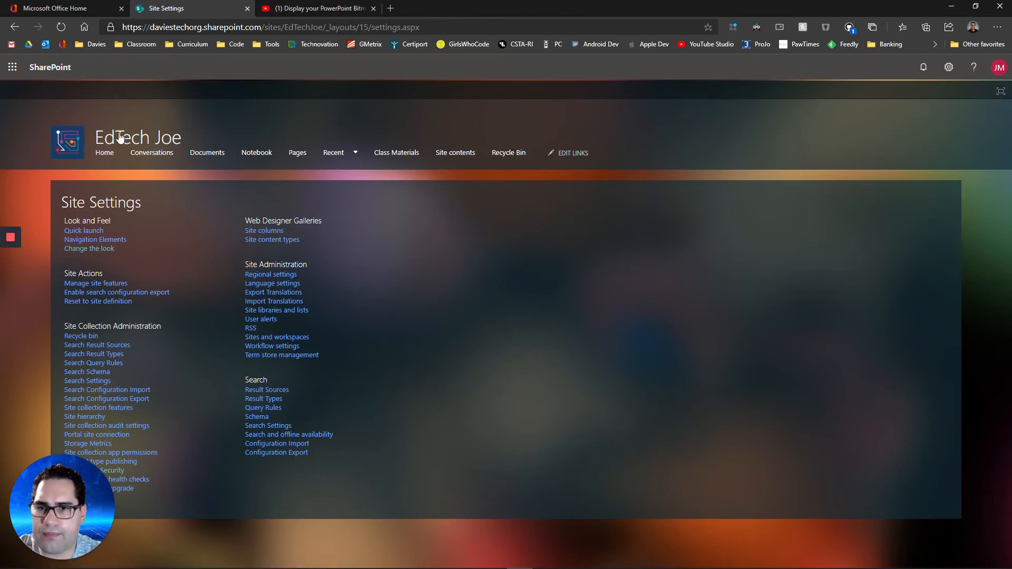
Return to the site's home page and bring the content below the banner into view.
left_click(105, 154)
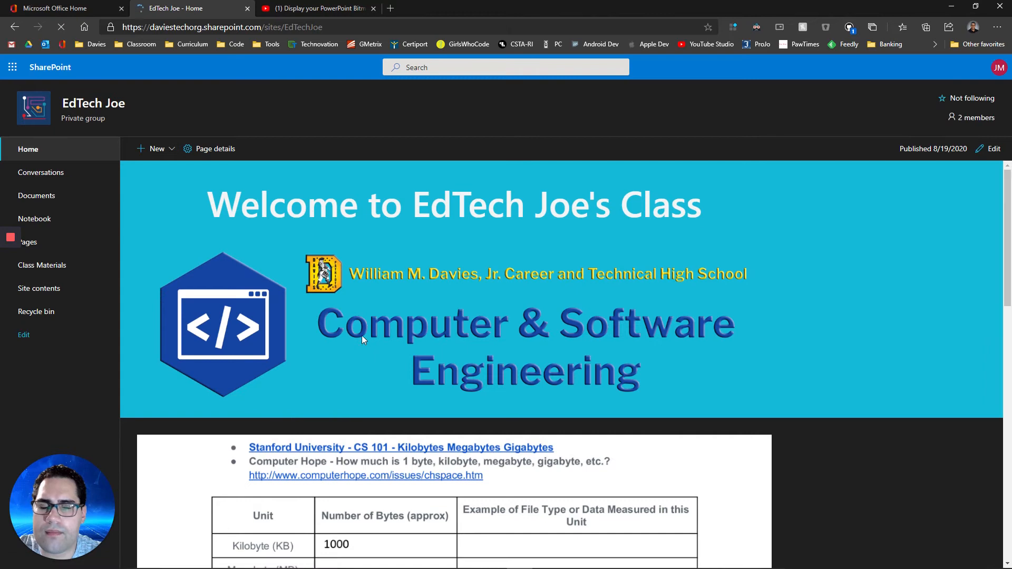
scroll(361, 335, "down", 5)
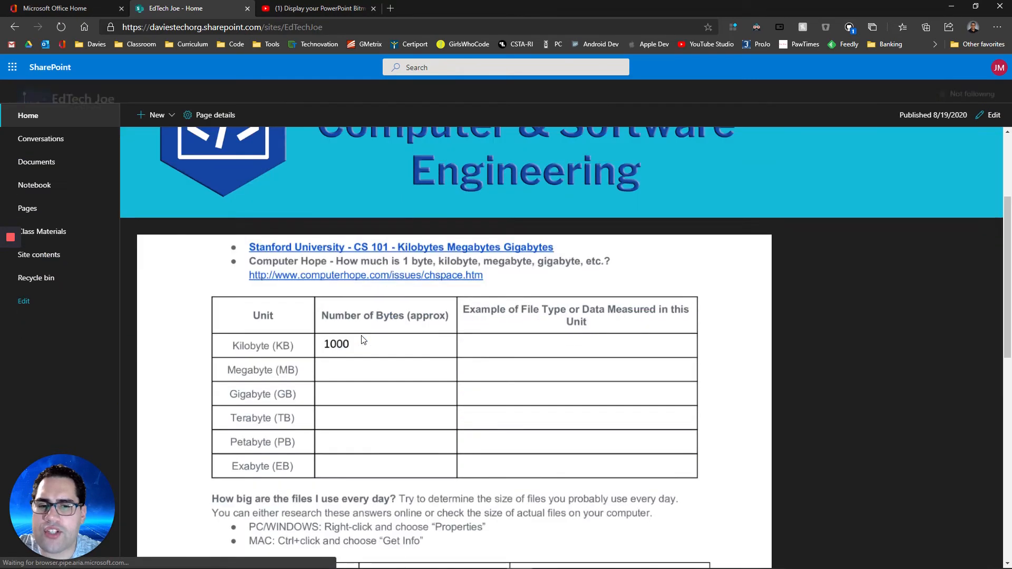
Review the published home page from the banner down to the embedded presentation and video.
scroll(362, 336, "down", 8)
scroll(493, 388, "up", 2)
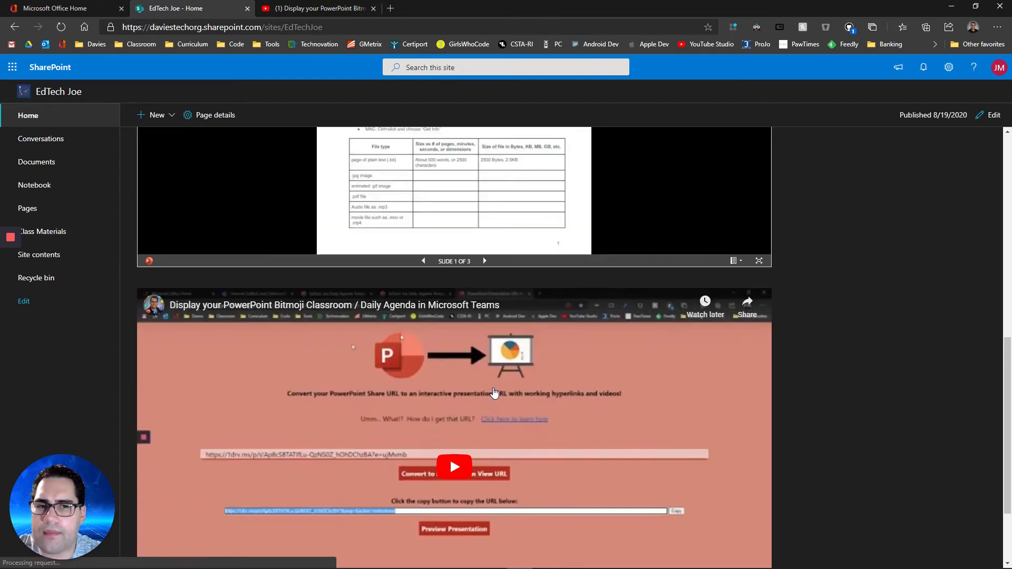
scroll(494, 393, "up", 10)
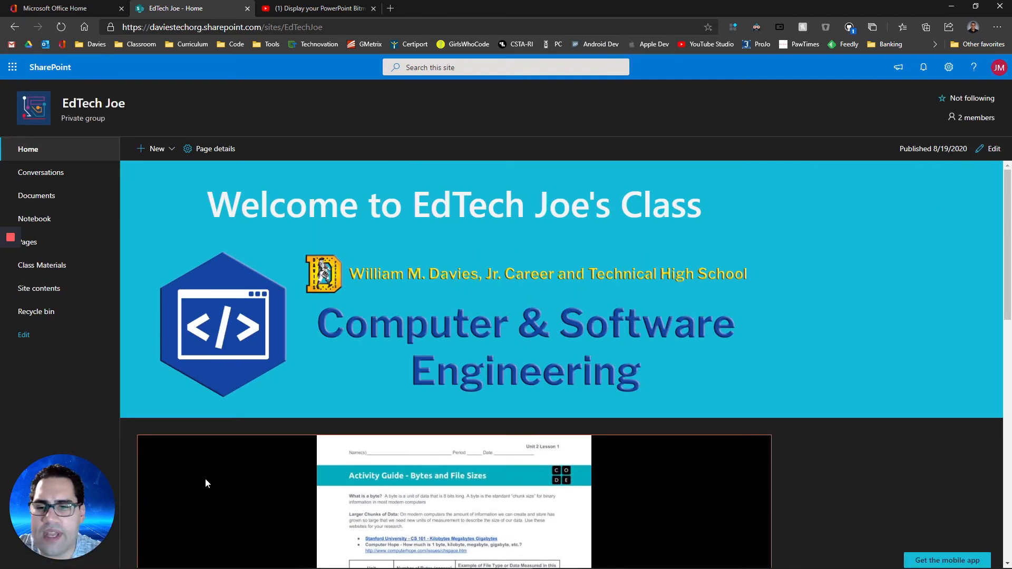
scroll(479, 346, "down", 10)
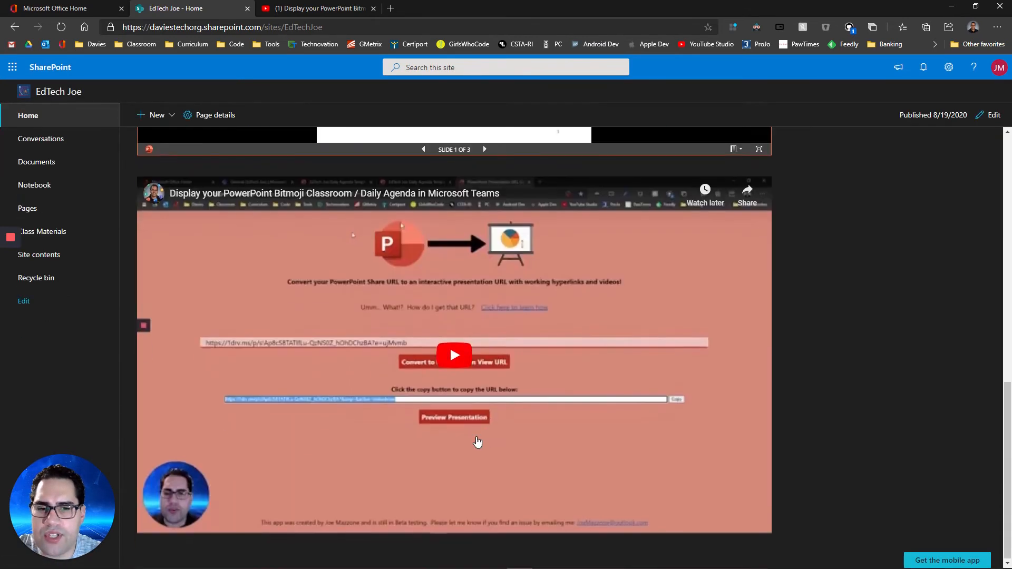
Open the home page for editing, browse the web parts available below the video, and republish the page.
left_click(994, 115)
scroll(558, 332, "down", 3)
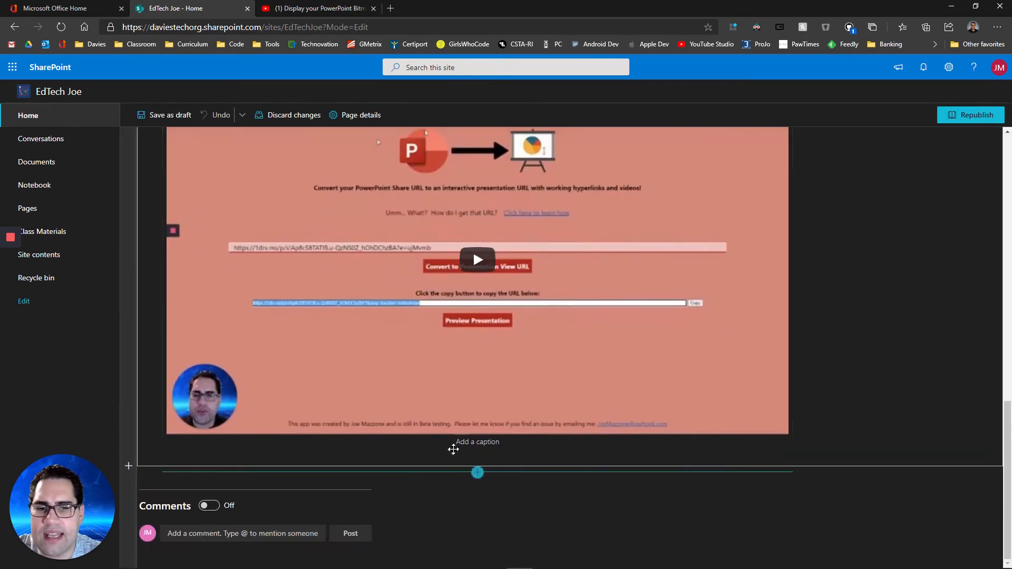
left_click(477, 473)
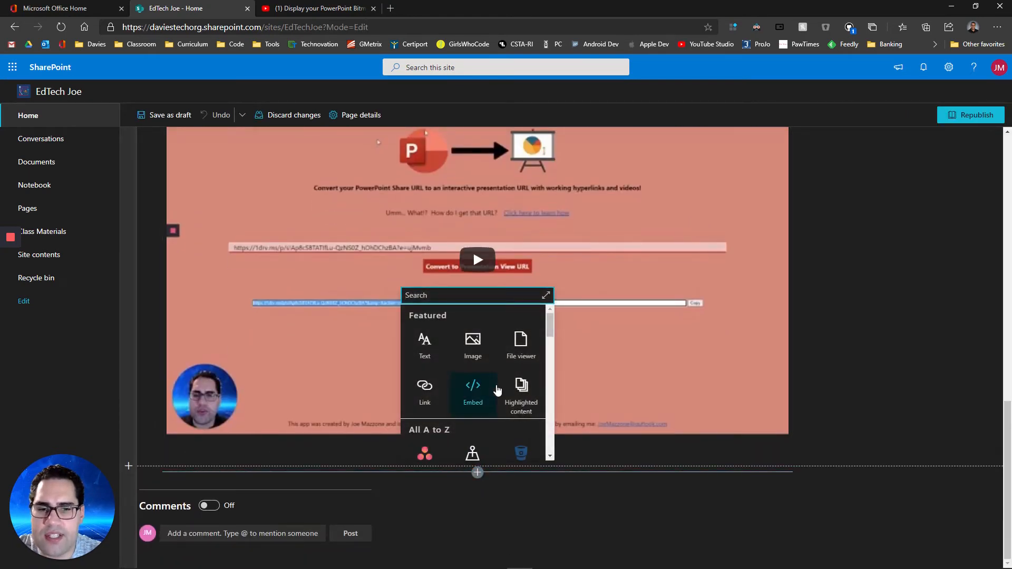
left_click_drag(549, 320, 550, 337)
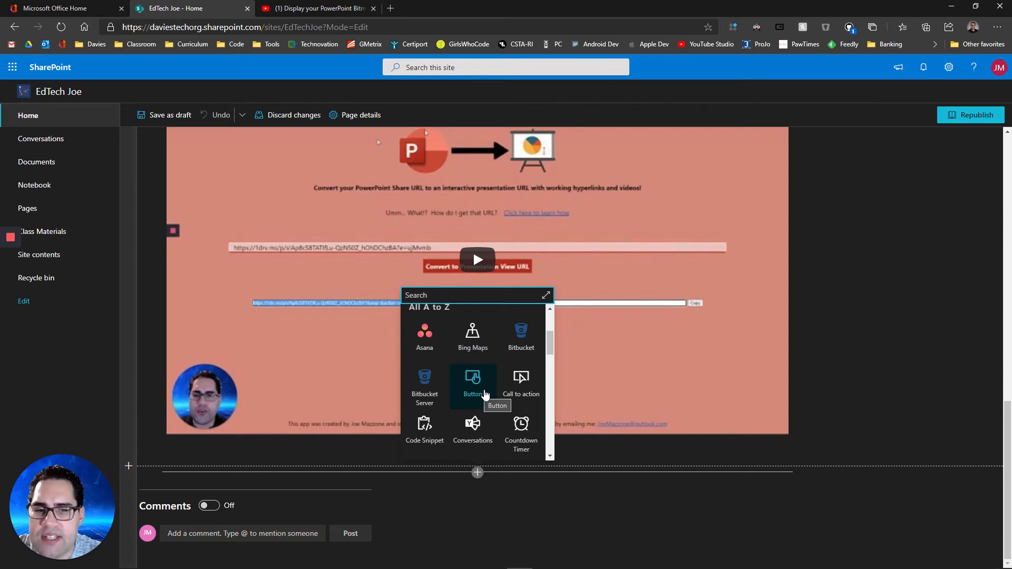
left_click_drag(547, 344, 549, 361)
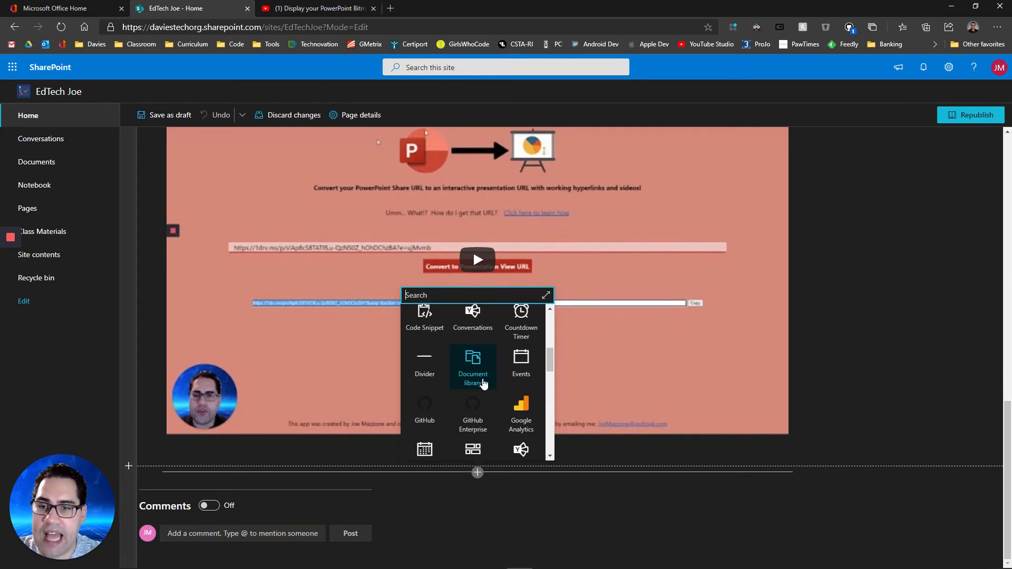
left_click(79, 315)
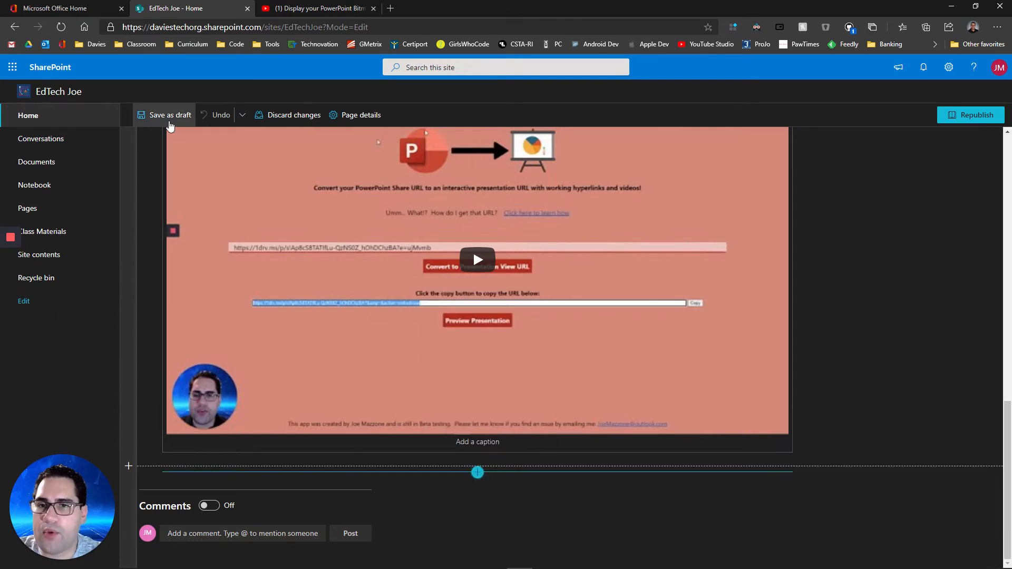
scroll(895, 161, "up", 10)
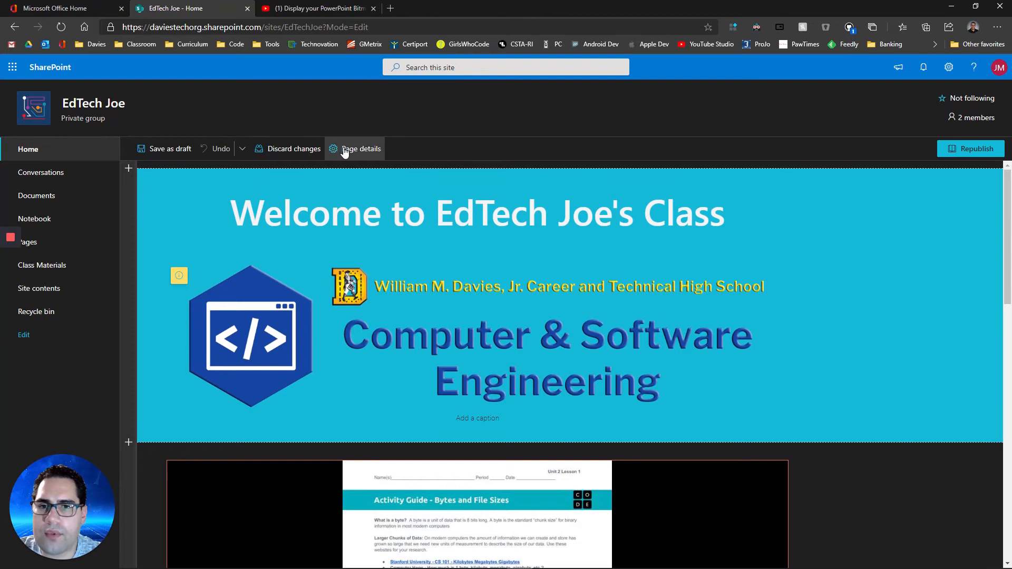
left_click(968, 153)
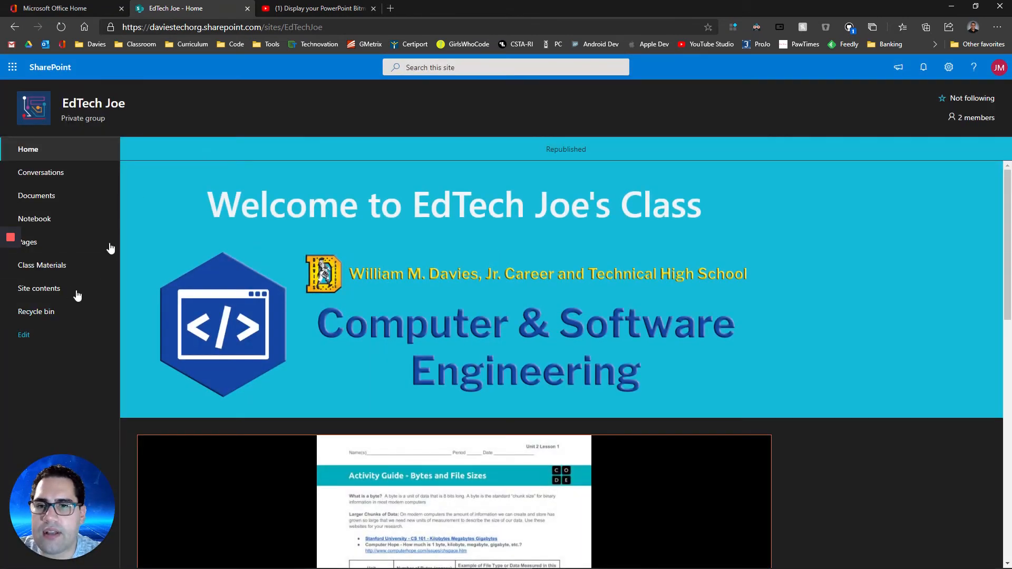
Create a document library named "Unit 1 Project" that is shown in the site navigation.
left_click(173, 149)
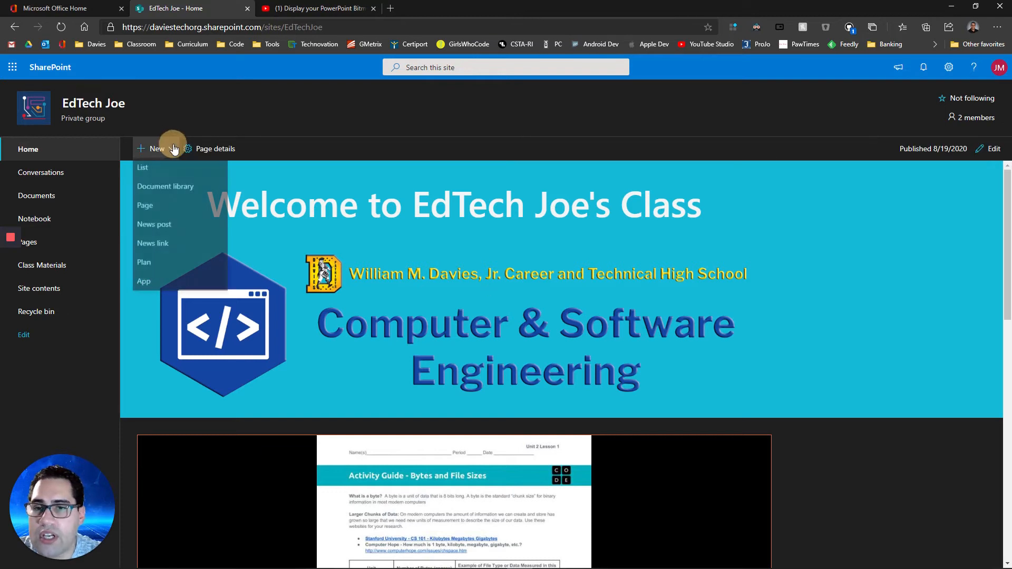
left_click(192, 191)
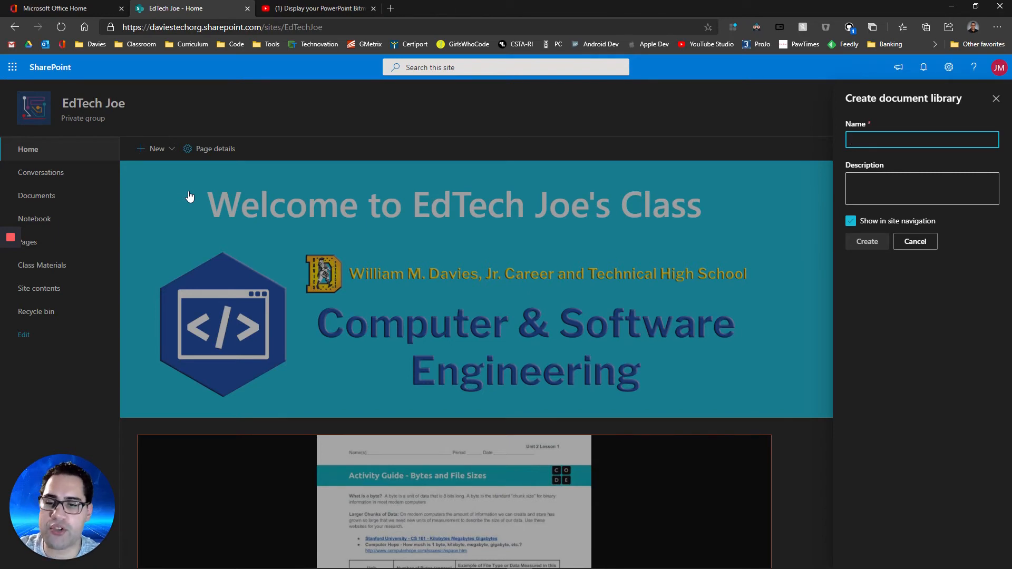
left_click(880, 136)
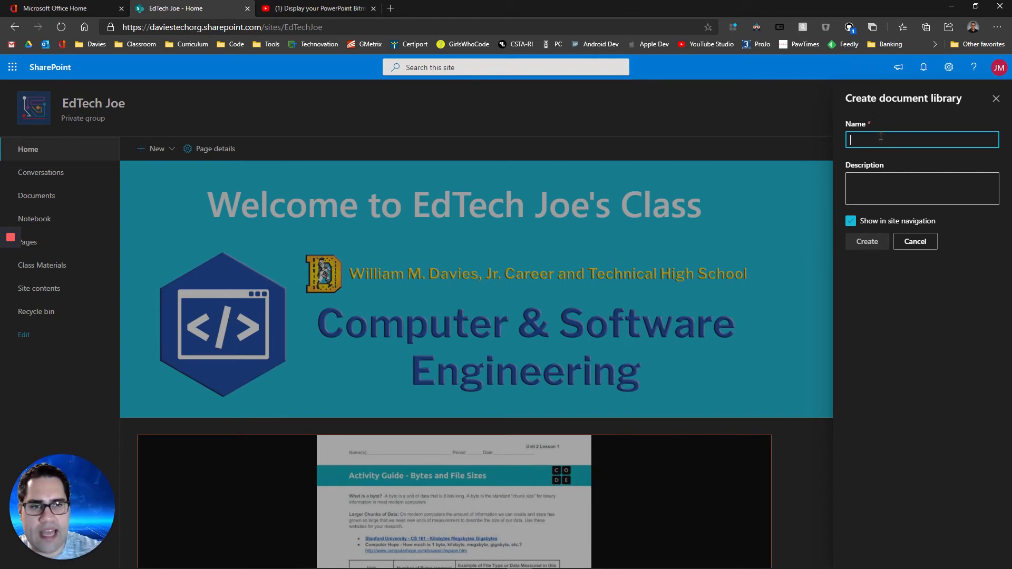
type("Unit 1 Project")
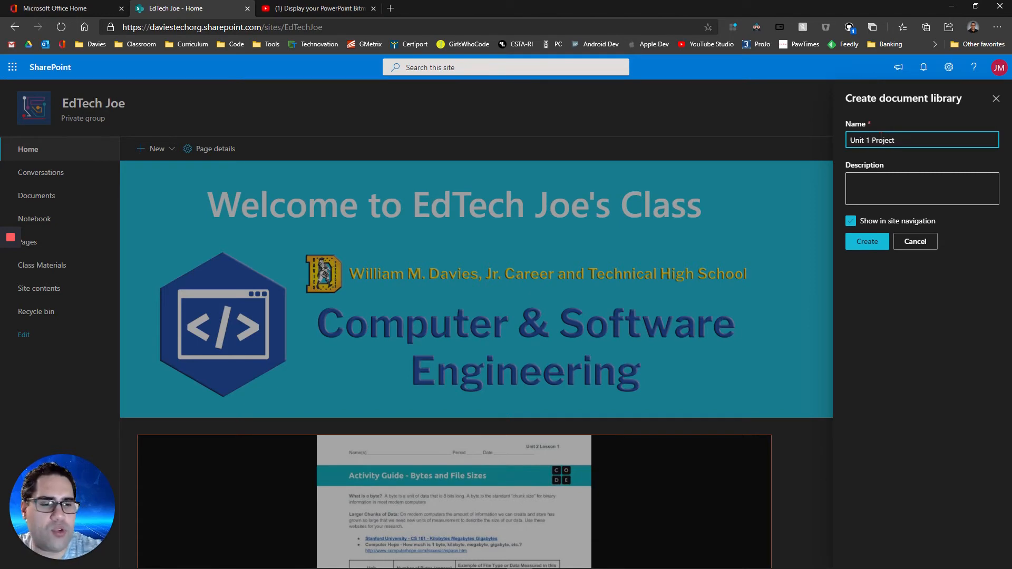
left_click(886, 243)
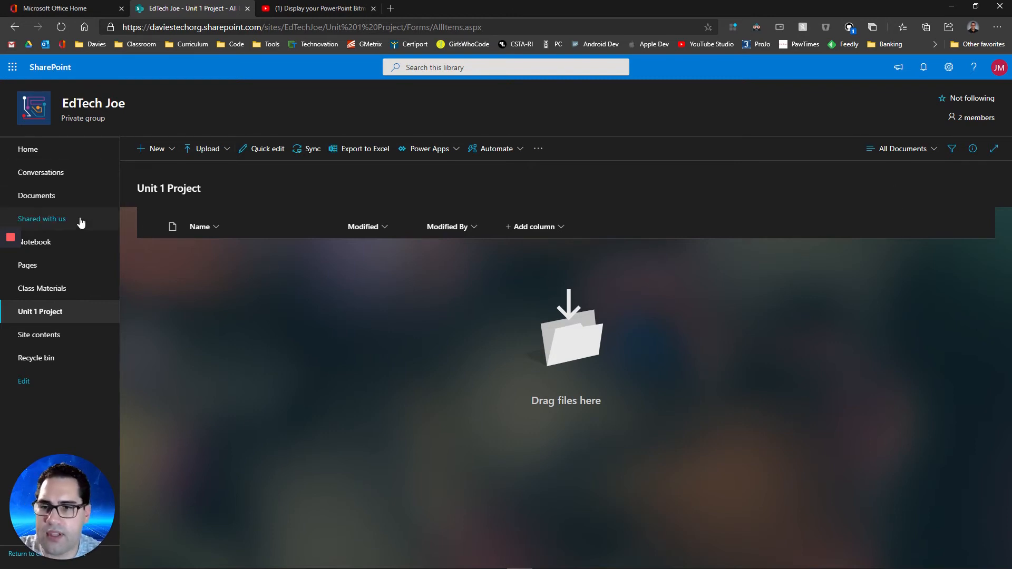
Return to the site's home page and open it for editing.
left_click(42, 158)
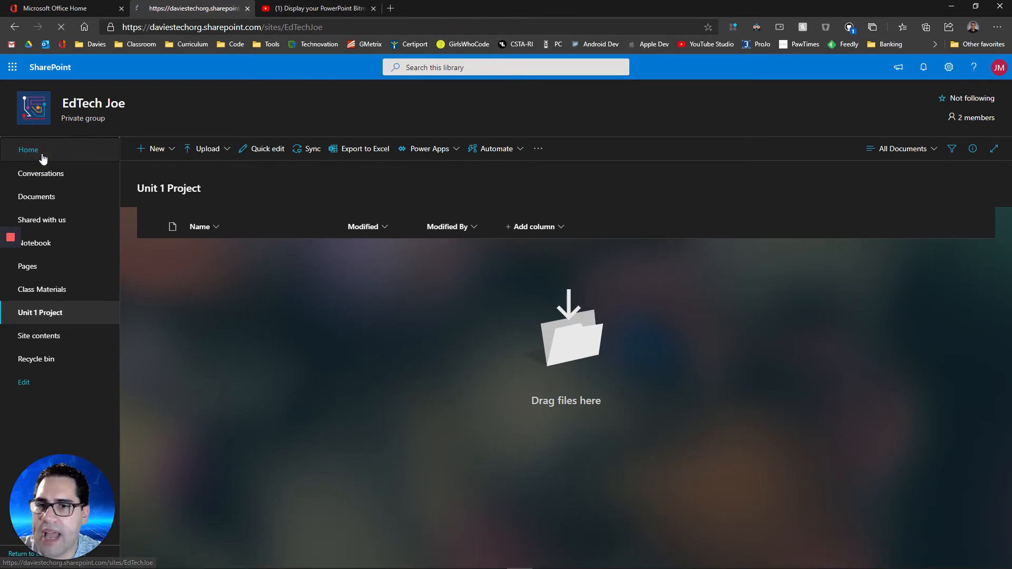
left_click(987, 149)
scroll(544, 339, "down", 15)
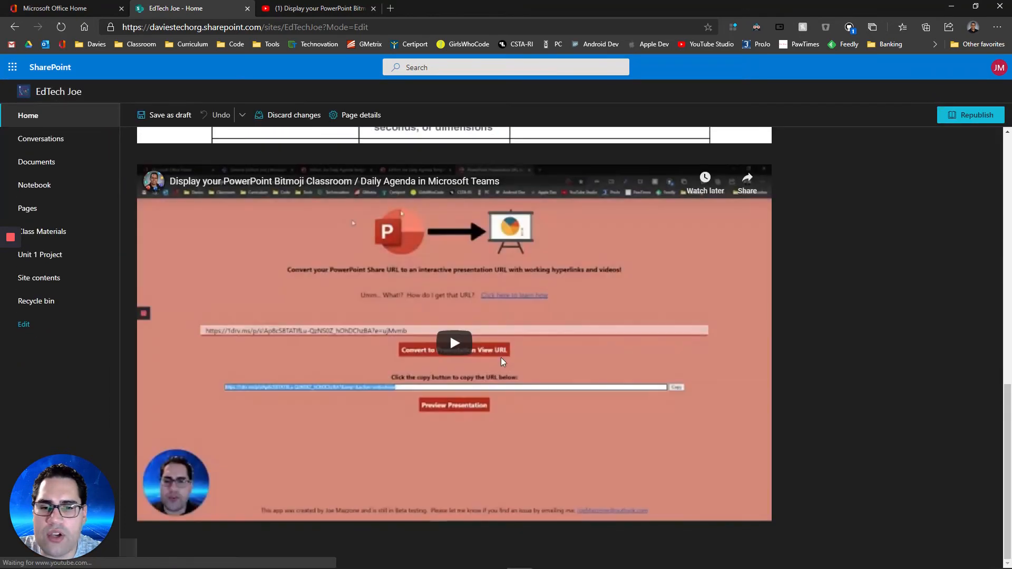
scroll(390, 528, "down", 2)
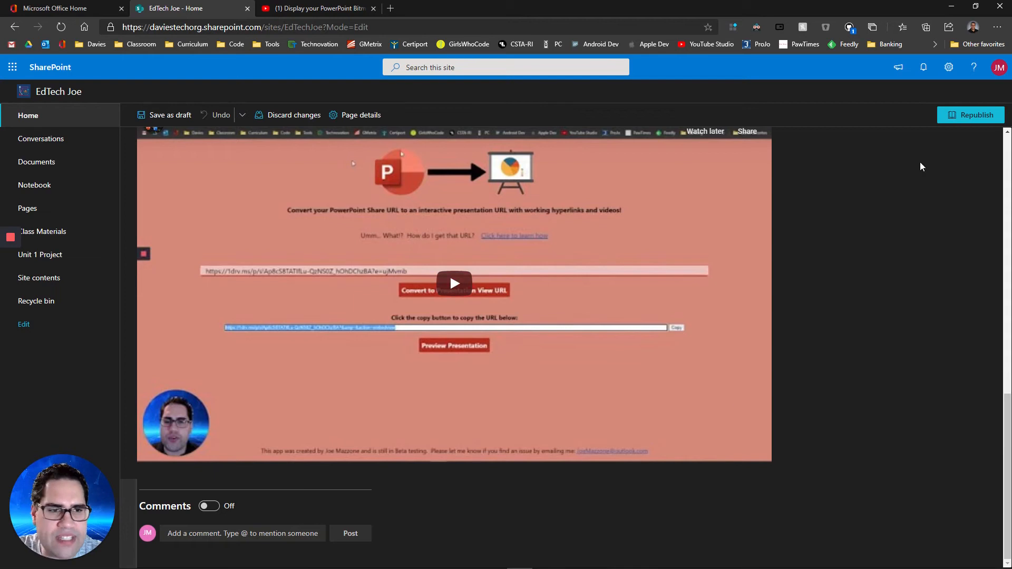
left_click(334, 470)
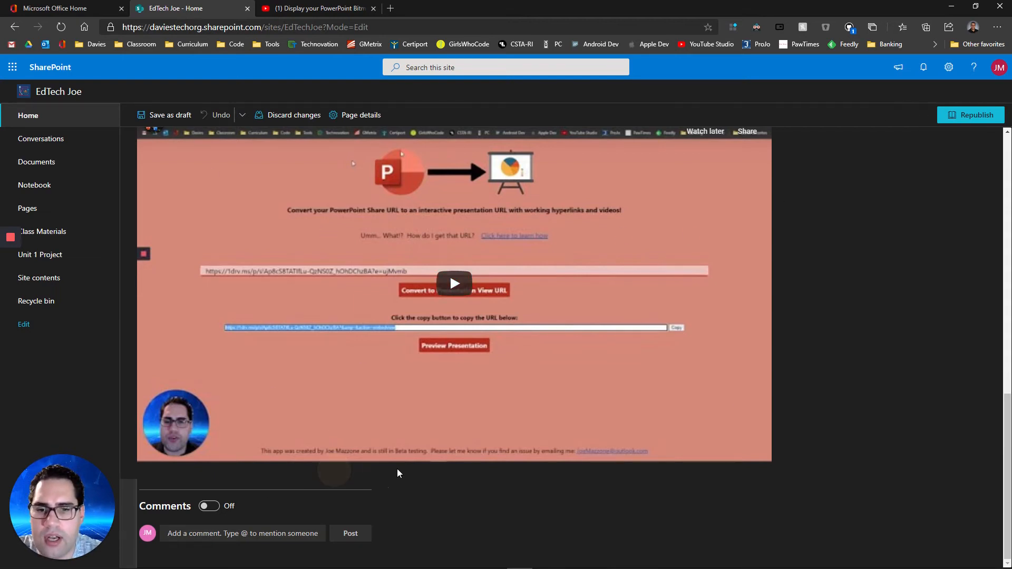
scroll(396, 473, "up", 4)
scroll(327, 331, "up", 9)
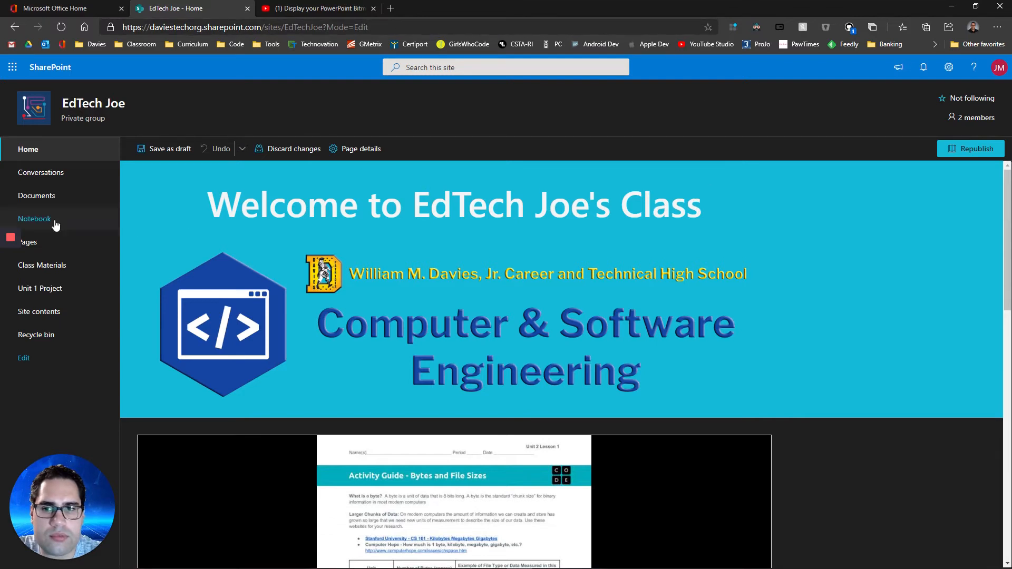
left_click(10, 280)
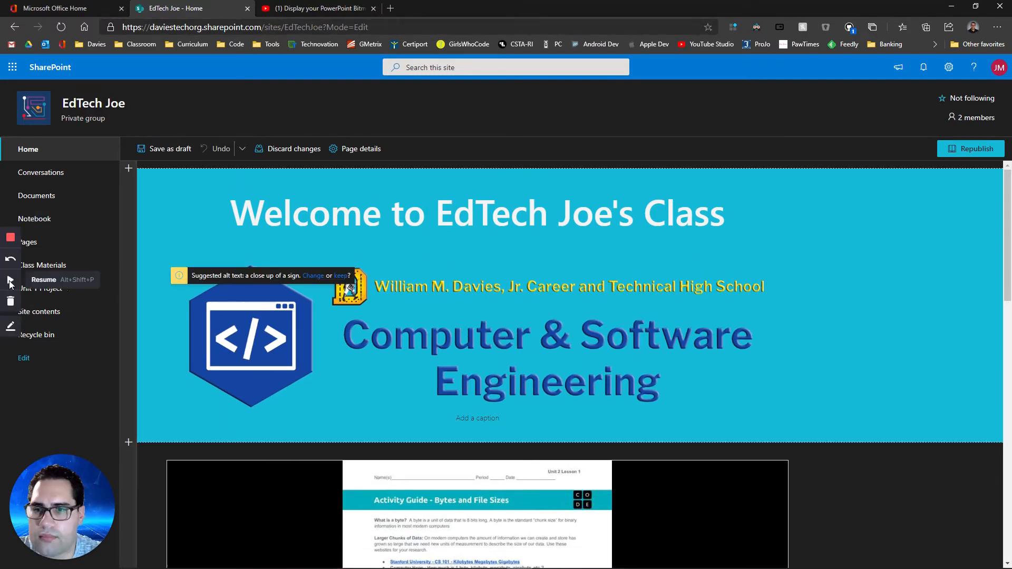
Add a Document library web part between the banner and the presentation, using the Class Files library.
scroll(479, 453, "down", 4)
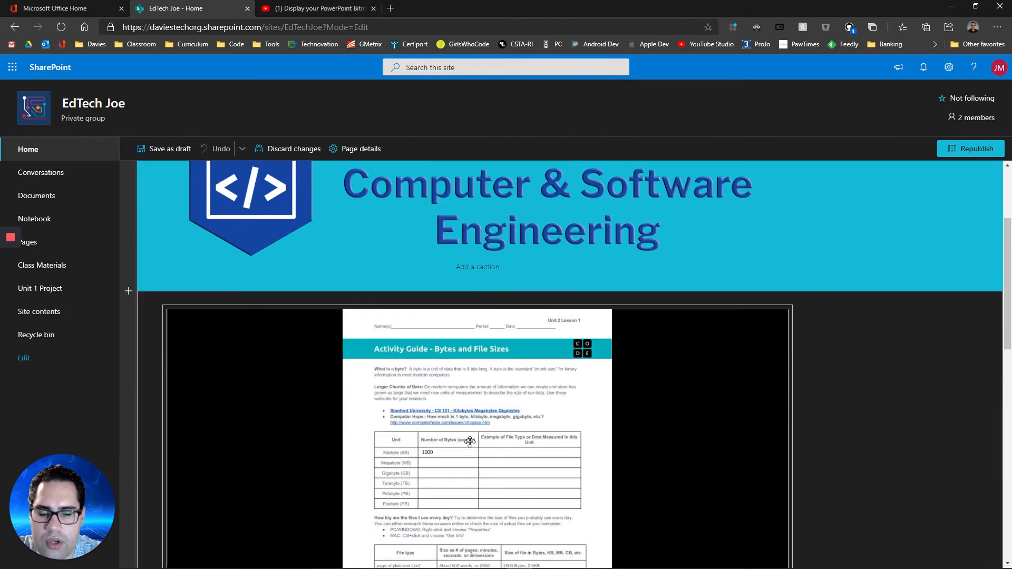
left_click(477, 226)
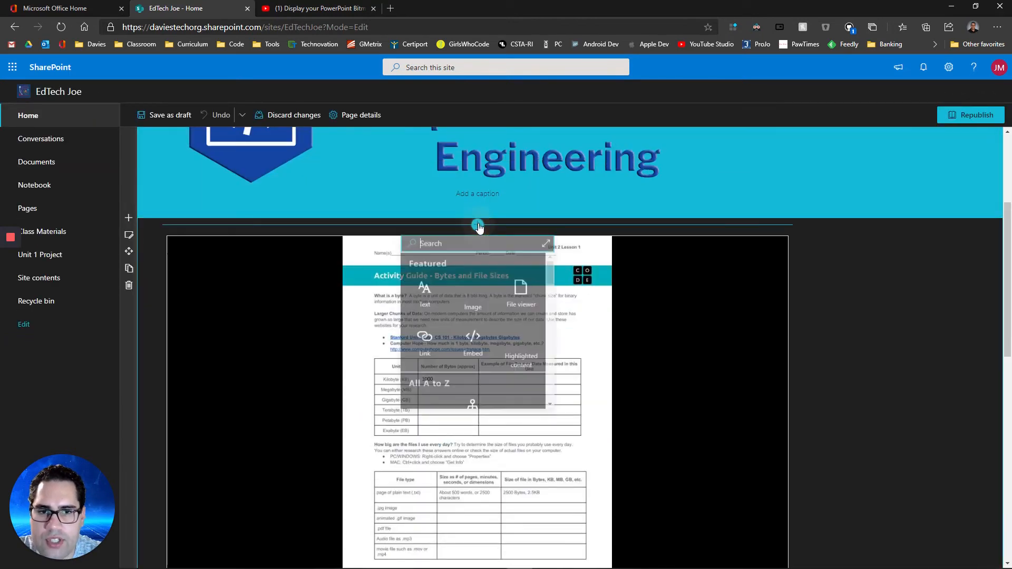
left_click_drag(551, 270, 551, 305)
left_click(475, 332)
scroll(462, 375, "down", 1)
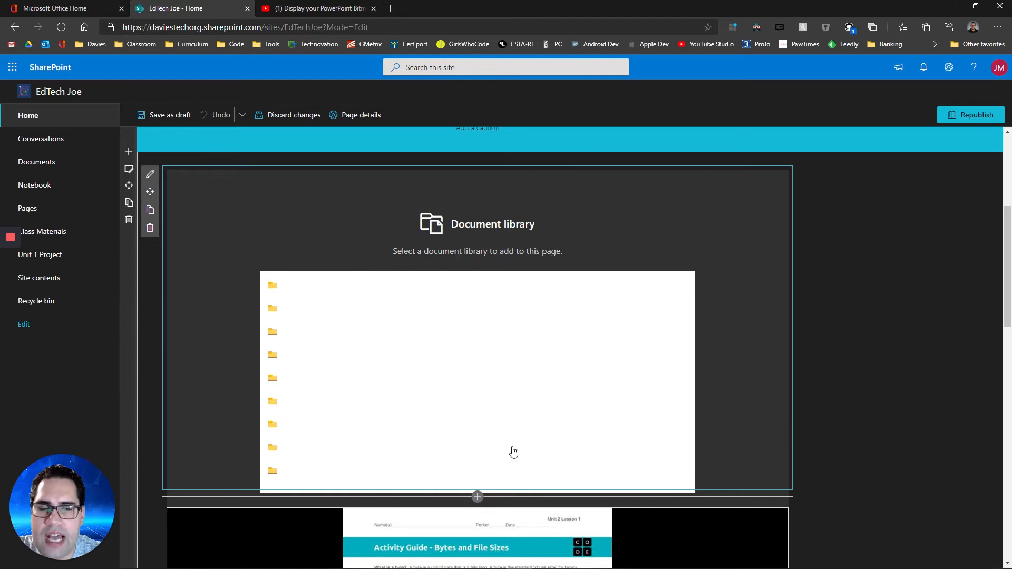
scroll(479, 452, "down", 3)
scroll(485, 378, "up", 3)
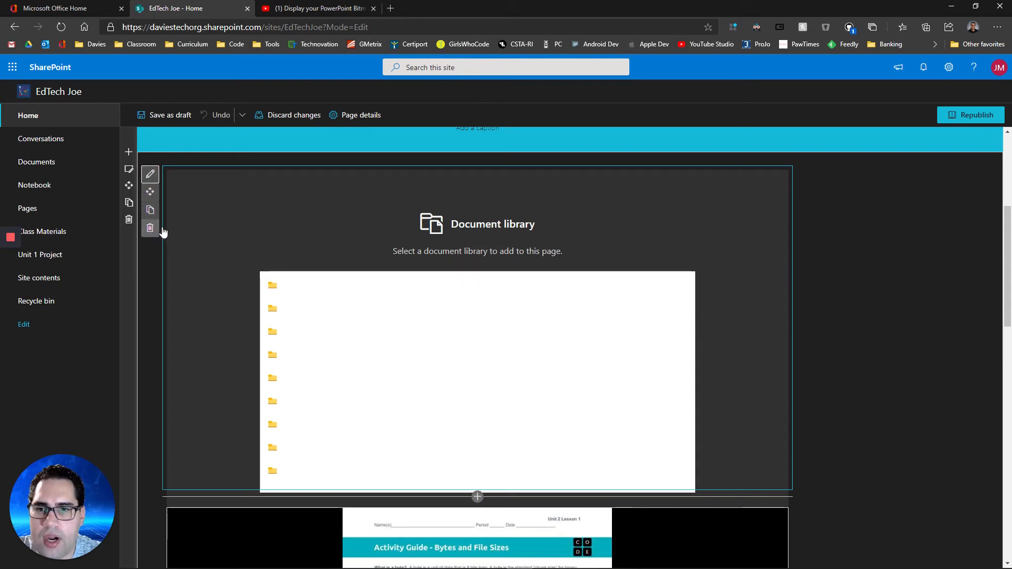
left_click(273, 285)
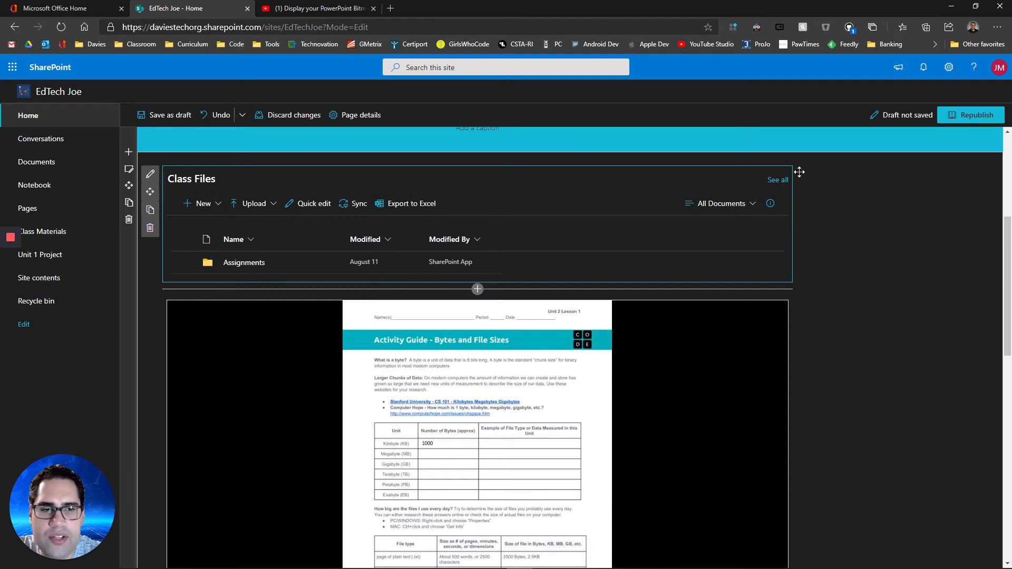
Check the Dark Reader extension's settings for this site and hide the extension from the browser's extension row.
left_click(757, 28)
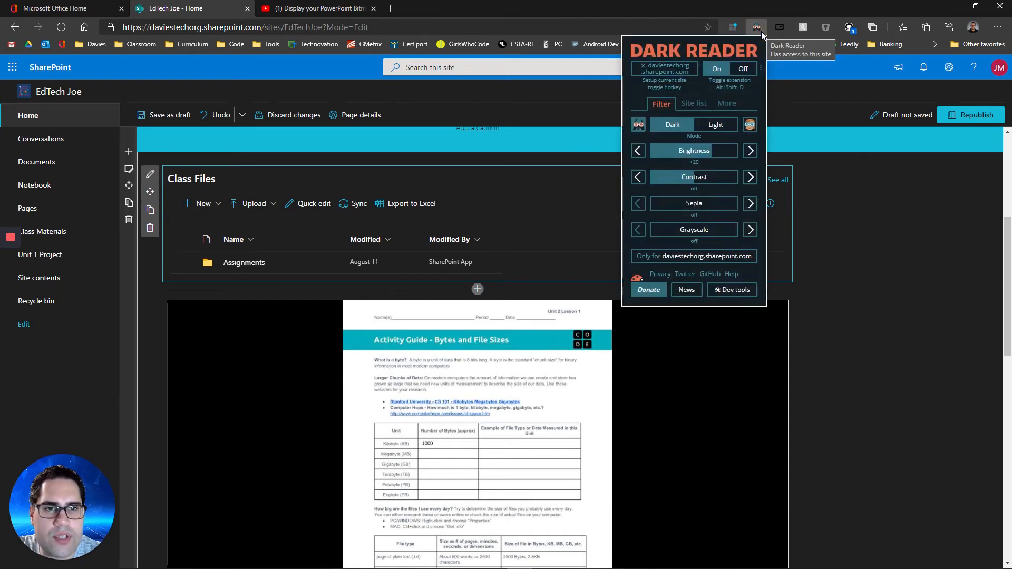
left_click(624, 40)
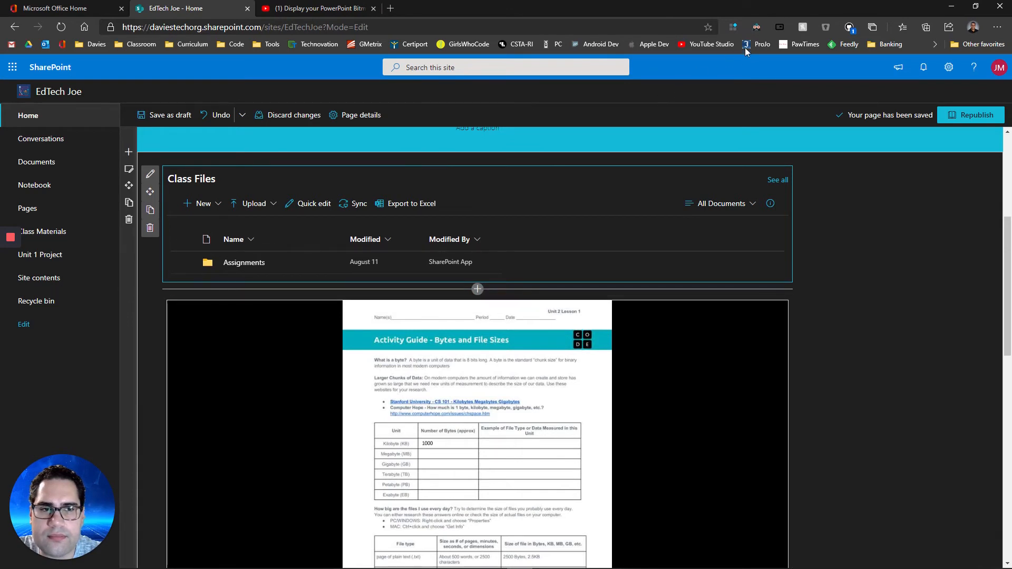
right_click(758, 32)
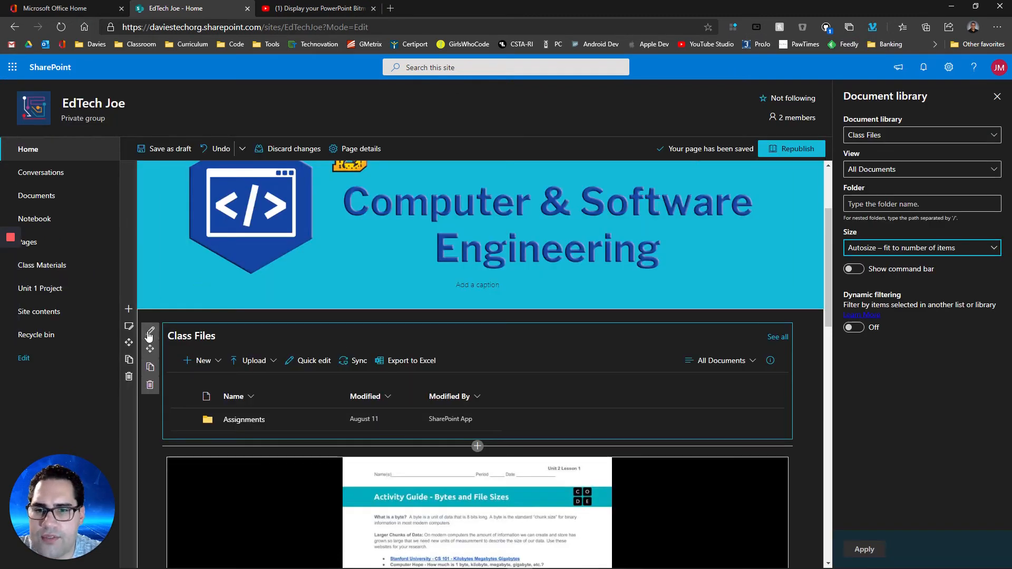
Try to switch the Document library web part to the Unit 1 Project library with the All Documents view.
left_click(911, 135)
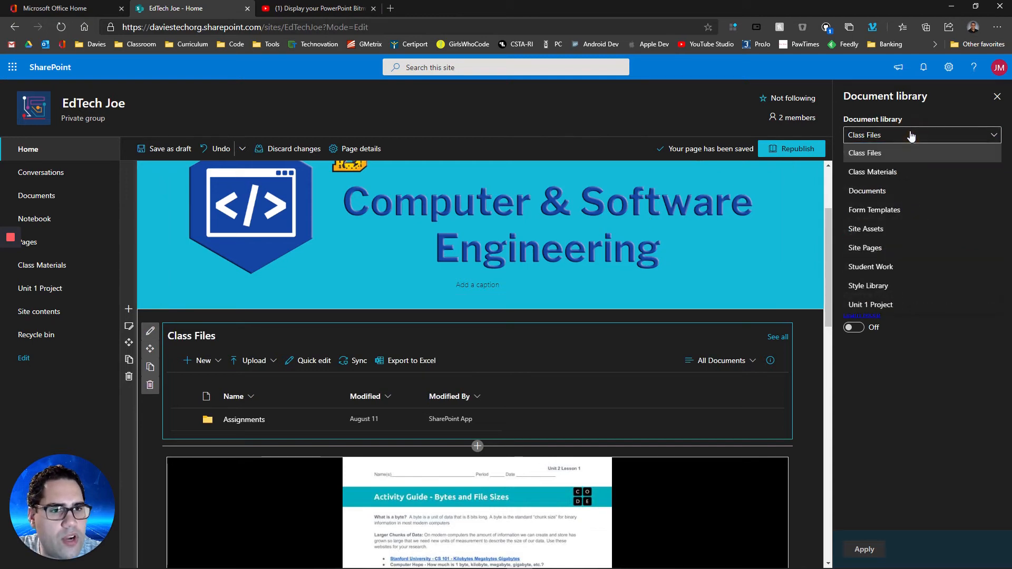
left_click(884, 306)
left_click(917, 171)
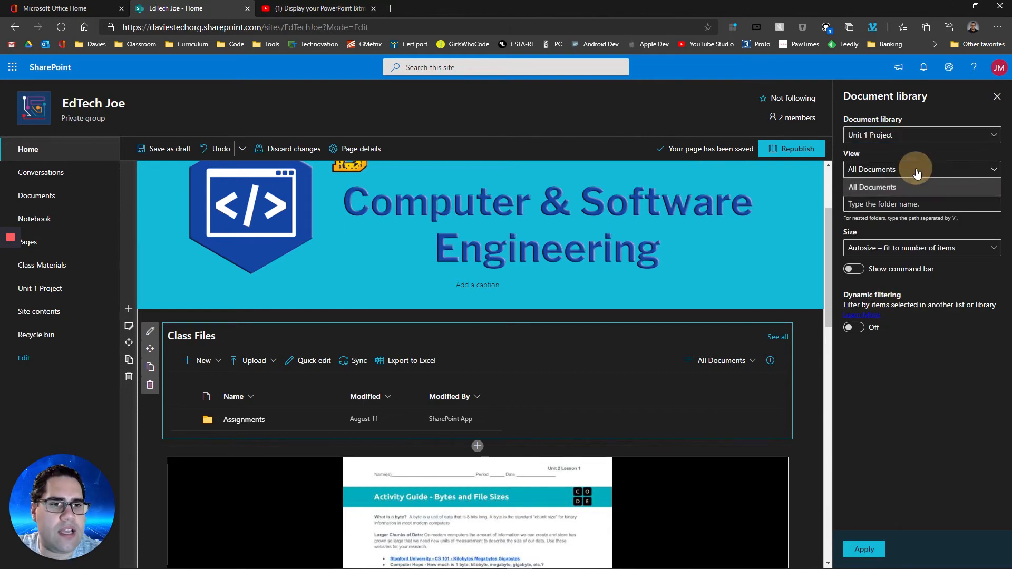
left_click(916, 378)
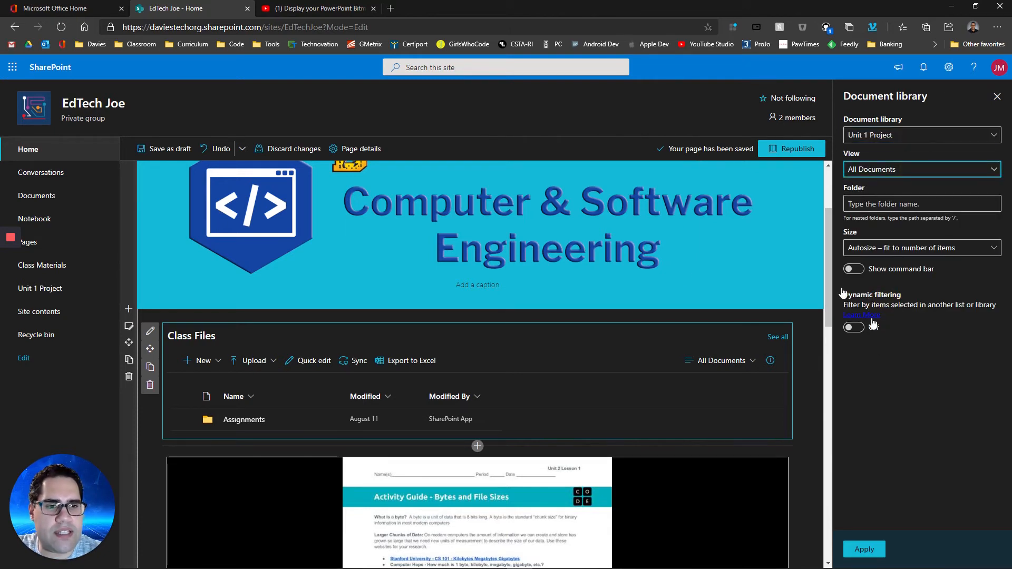
left_click(158, 461)
scroll(185, 381, "up", 3)
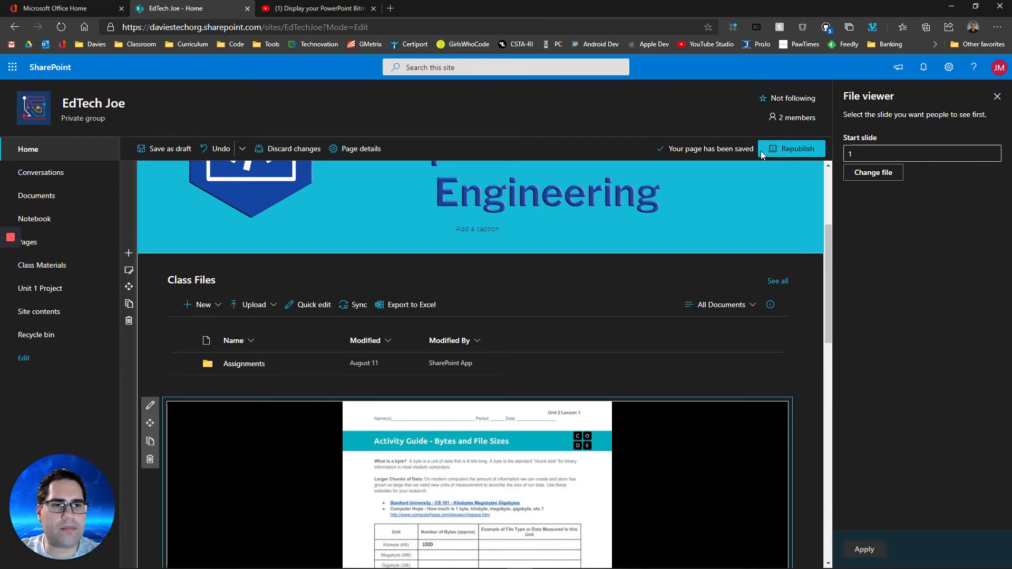
Reopen the Class Files web part's settings, choose the Unit 1 Project library instead, and apply the change.
left_click(463, 301)
left_click(146, 278)
left_click(143, 279)
left_click(922, 135)
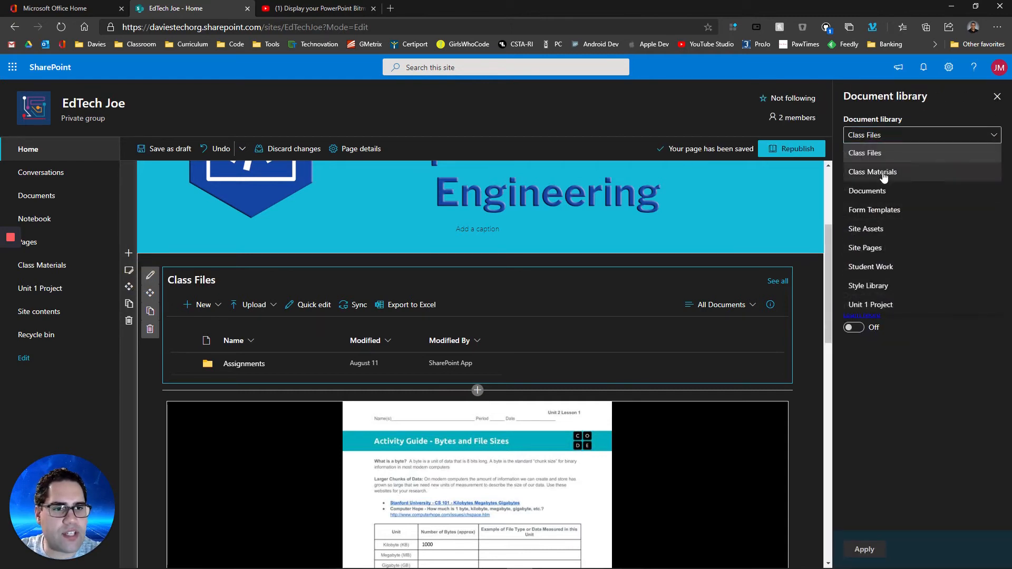
left_click(870, 304)
left_click(862, 547)
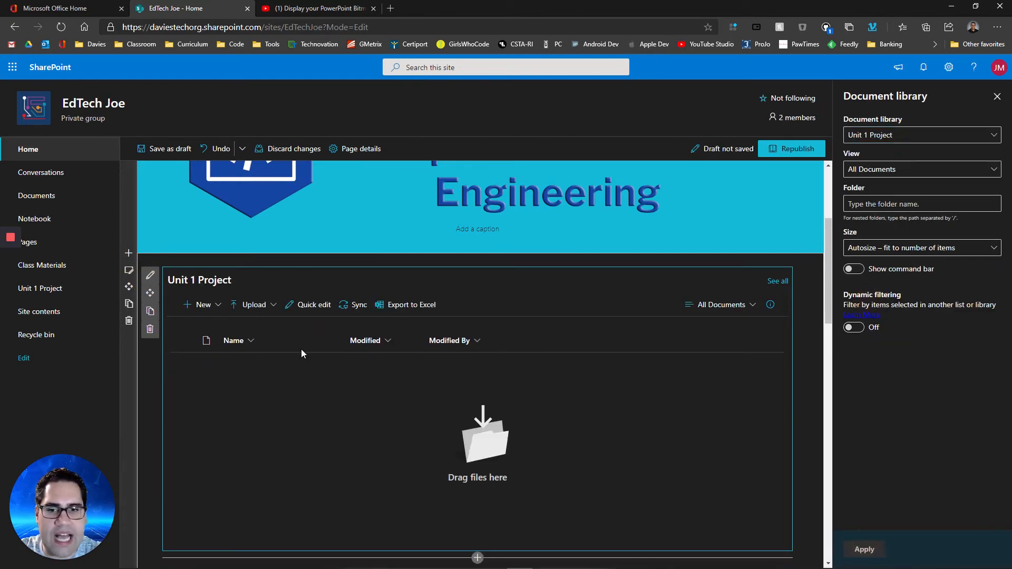
Add an Events web part beneath the embedded video at the end of the Home page.
left_click(141, 450)
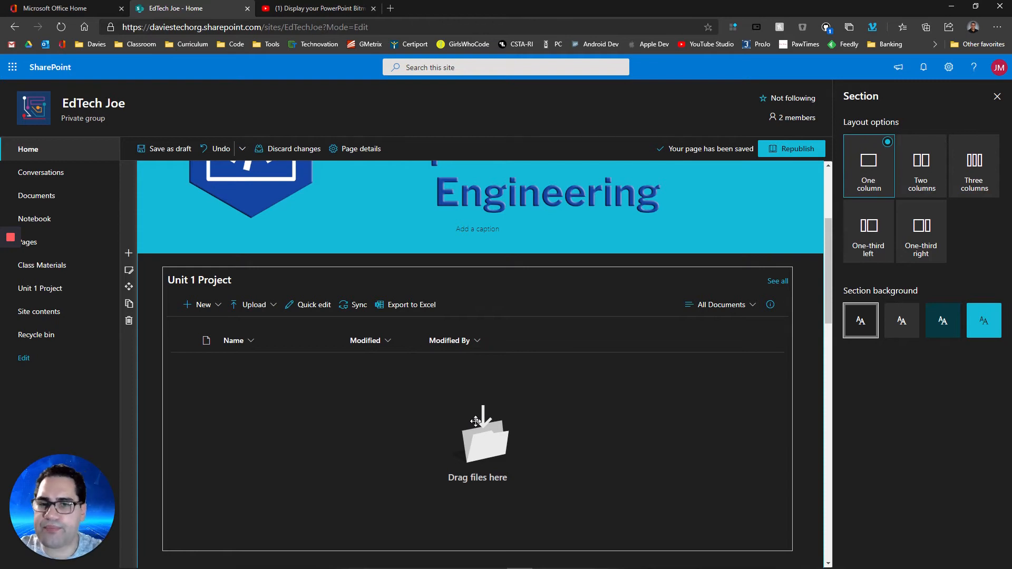
scroll(488, 393, "up", 2)
scroll(448, 459, "down", 3)
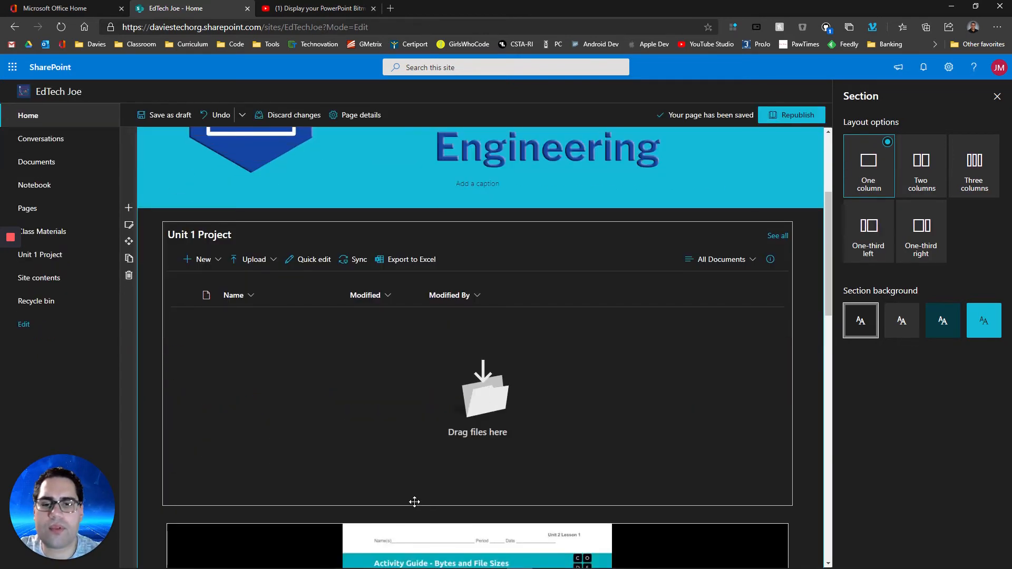
scroll(405, 520, "down", 10)
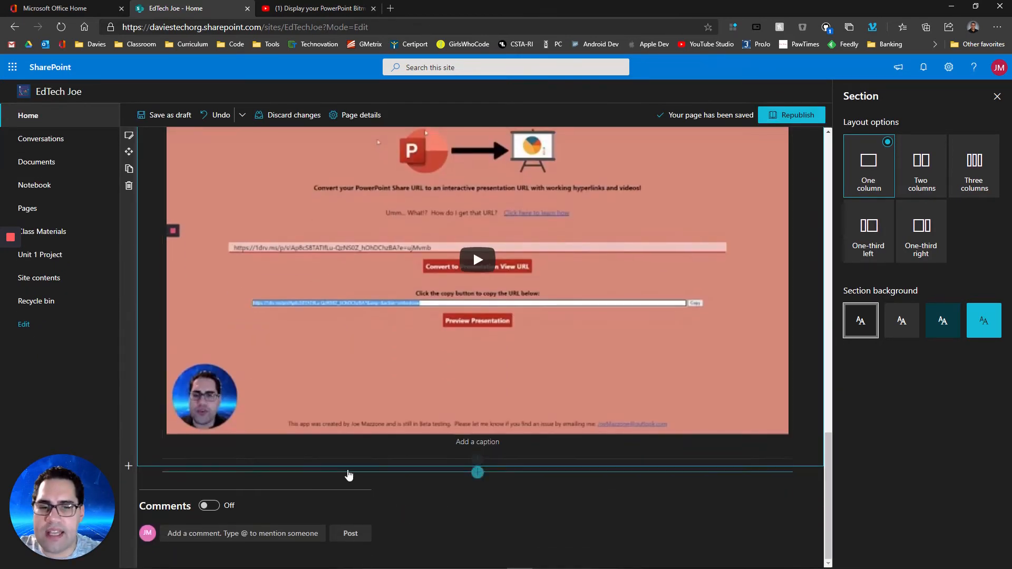
left_click(475, 473)
scroll(537, 376, "down", 5)
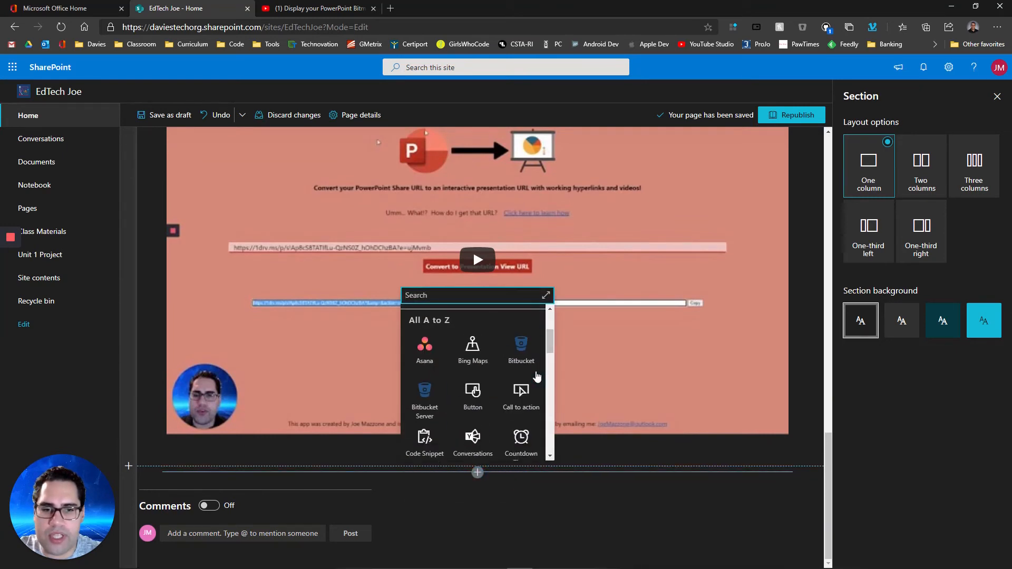
scroll(537, 376, "down", 2)
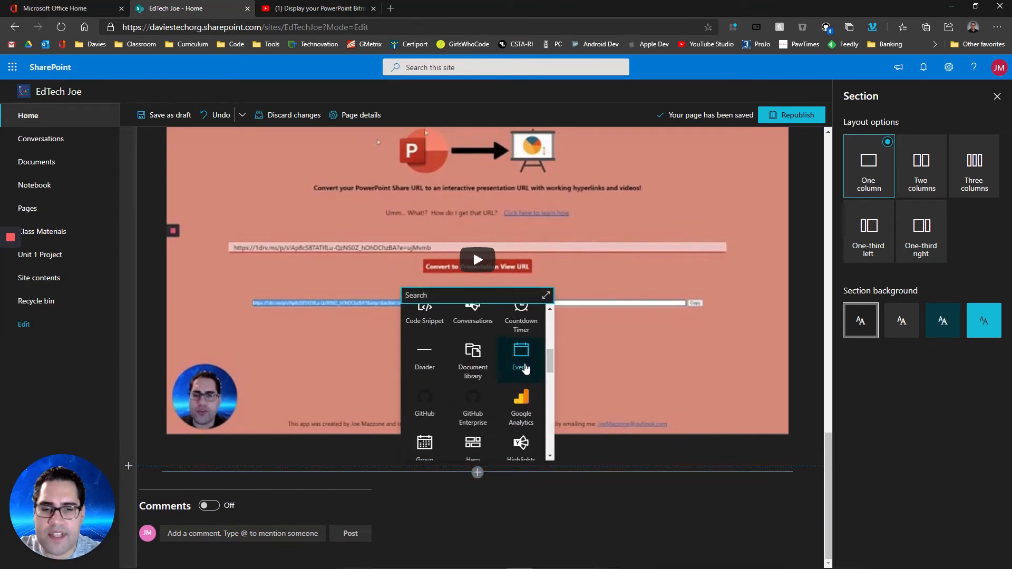
scroll(526, 364, "down", 1)
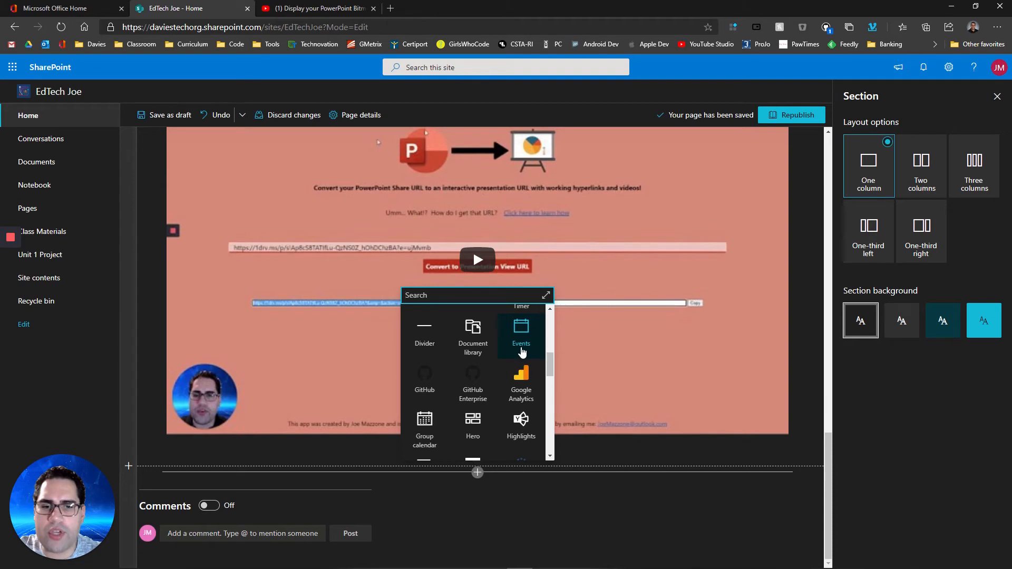
scroll(522, 352, "up", 1)
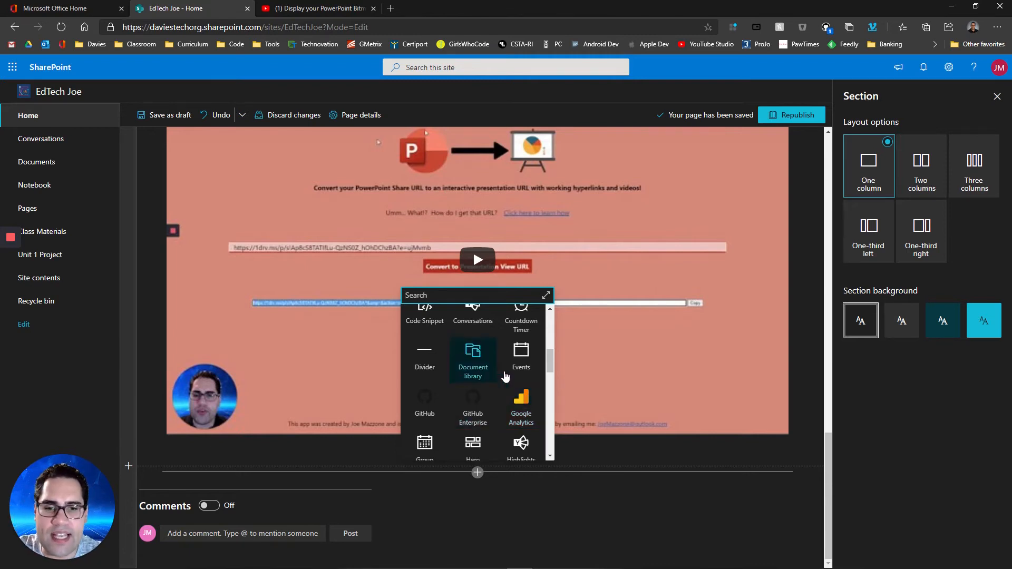
left_click(522, 354)
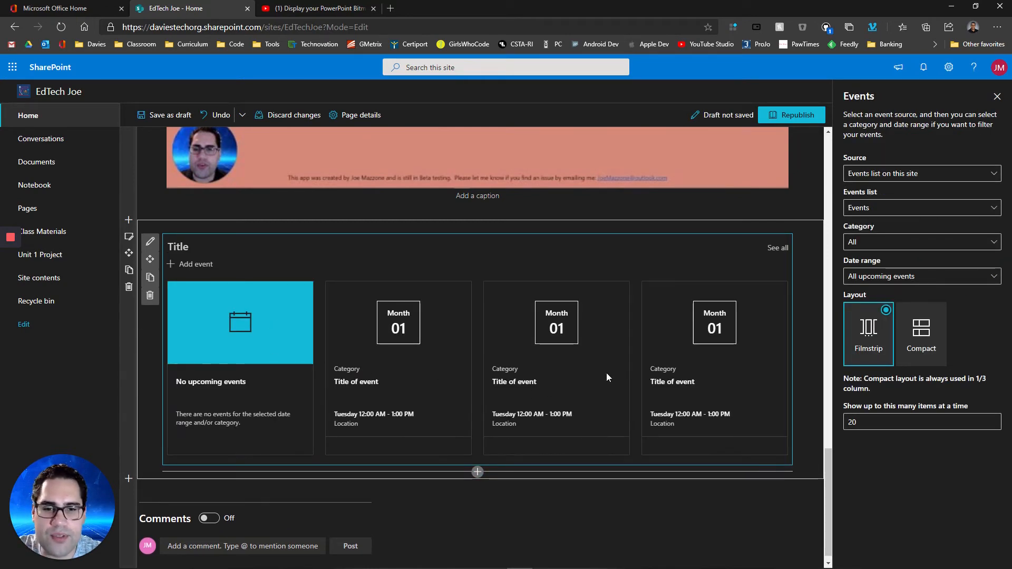
Preview the Compact layout for the Events web part, return it to Filmstrip, and republish the page.
left_click(150, 243)
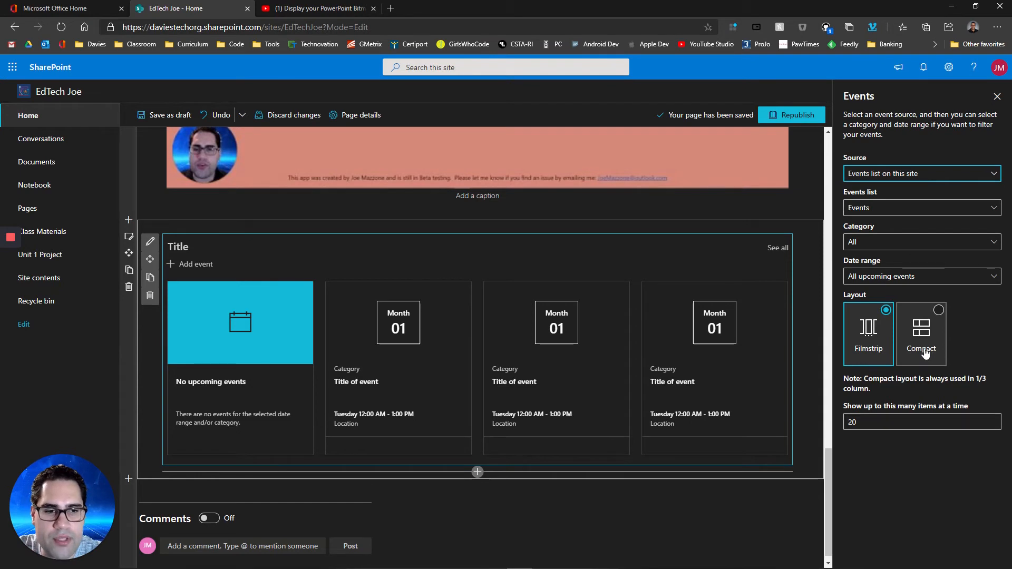
left_click(898, 339)
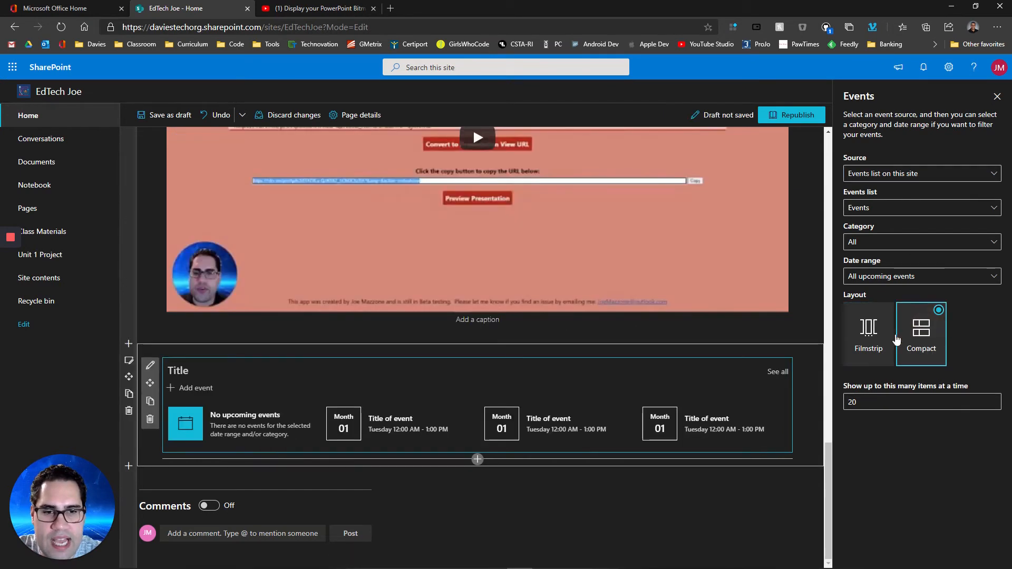
left_click(870, 348)
left_click(784, 125)
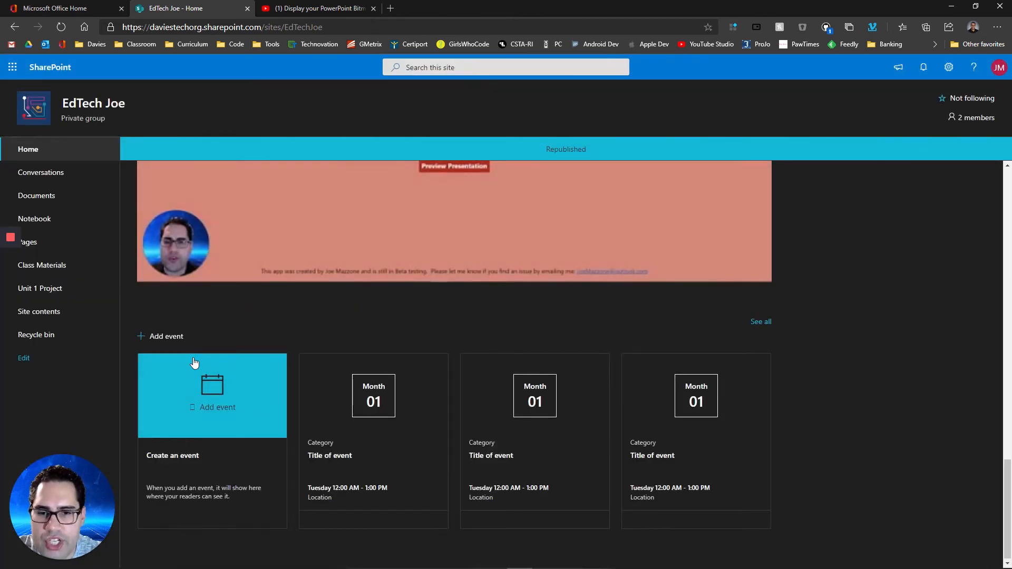
Start a new event from the Events web part and name it Field Trip.
left_click(166, 336)
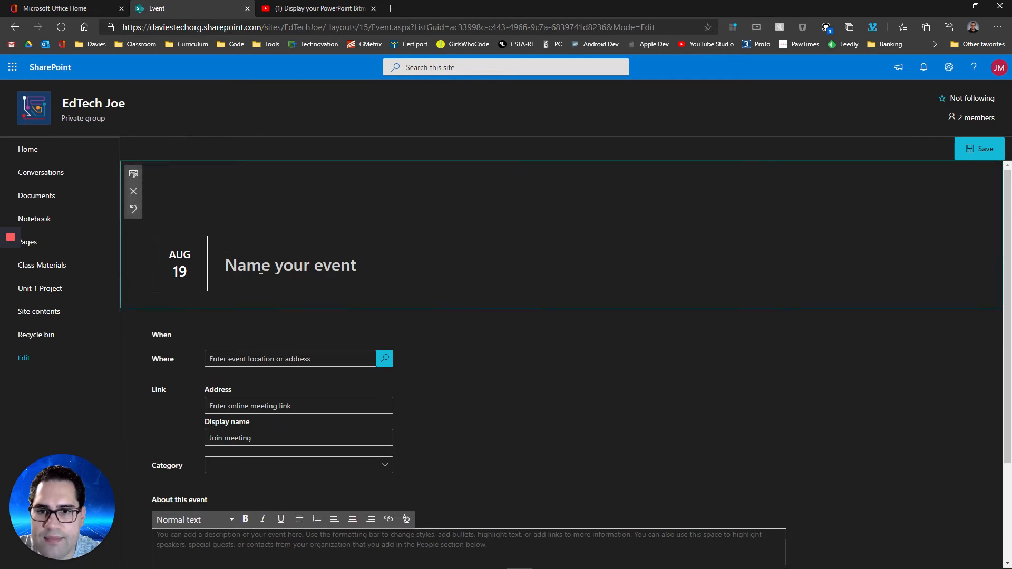
scroll(238, 327, "down", 2)
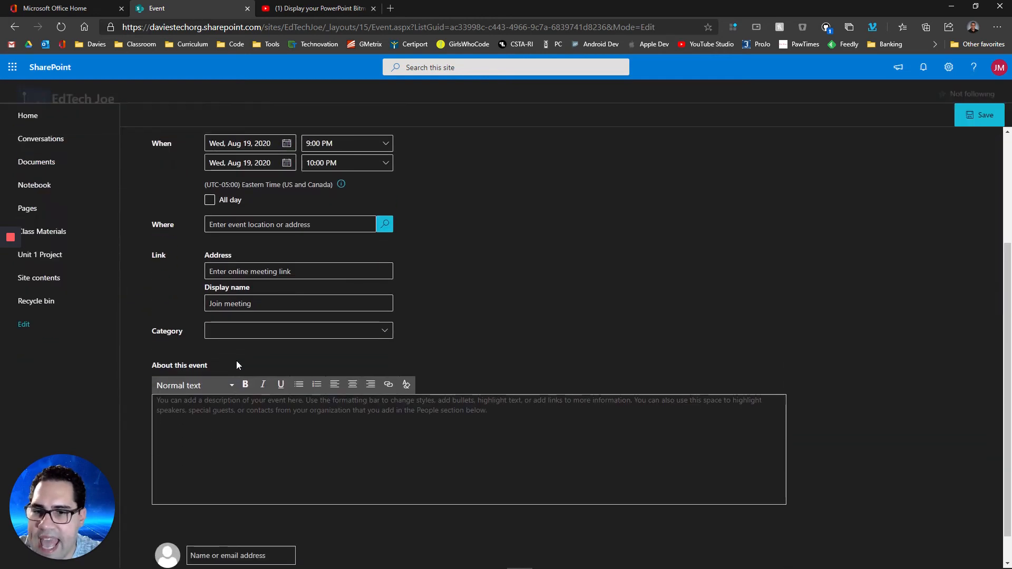
scroll(264, 476, "up", 3)
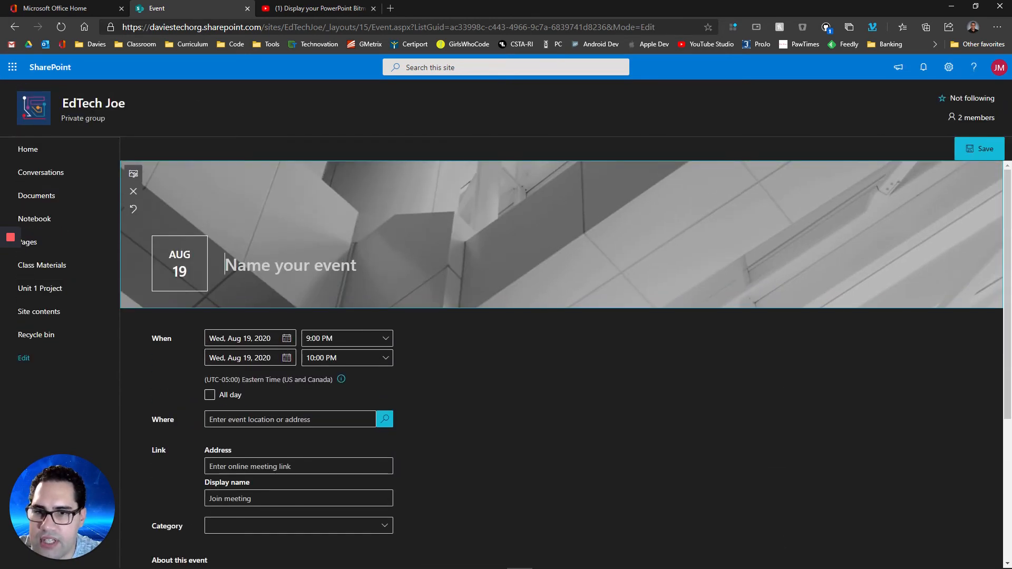
type("F")
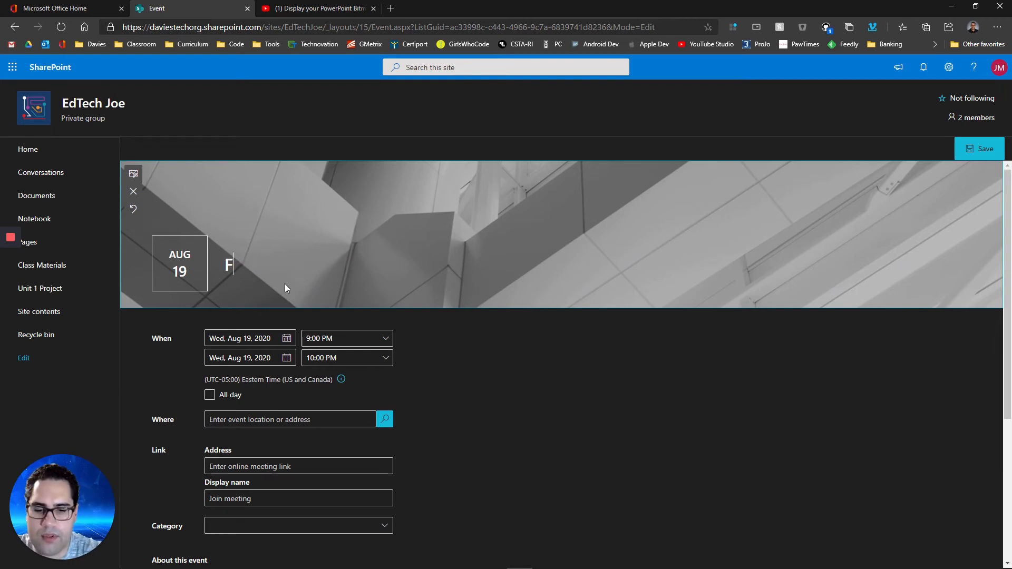
type("ield Trip")
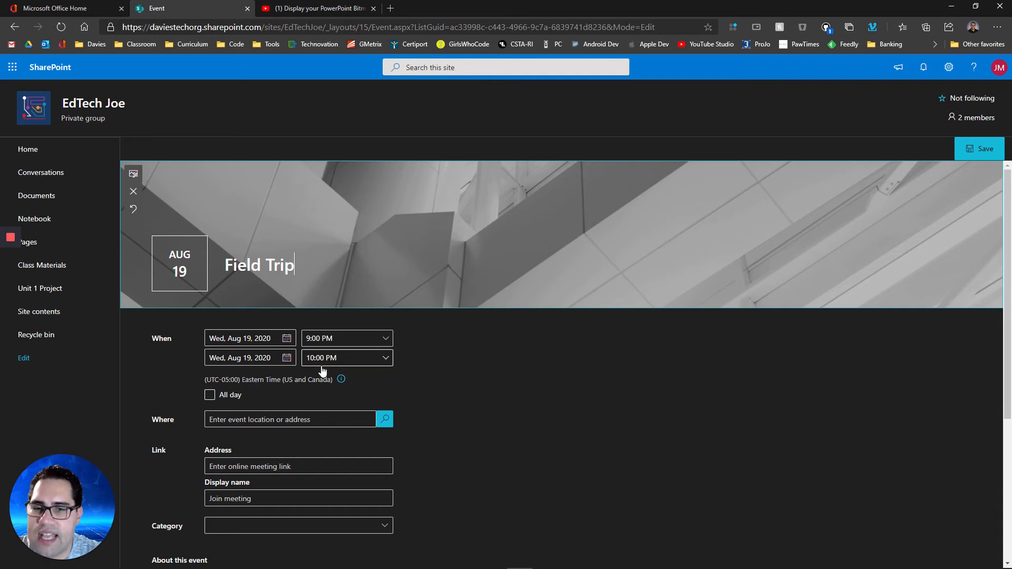
Make the Field Trip event last all day on Wed, Aug 19, 2020 and save it.
left_click(210, 396)
scroll(274, 369, "down", 2)
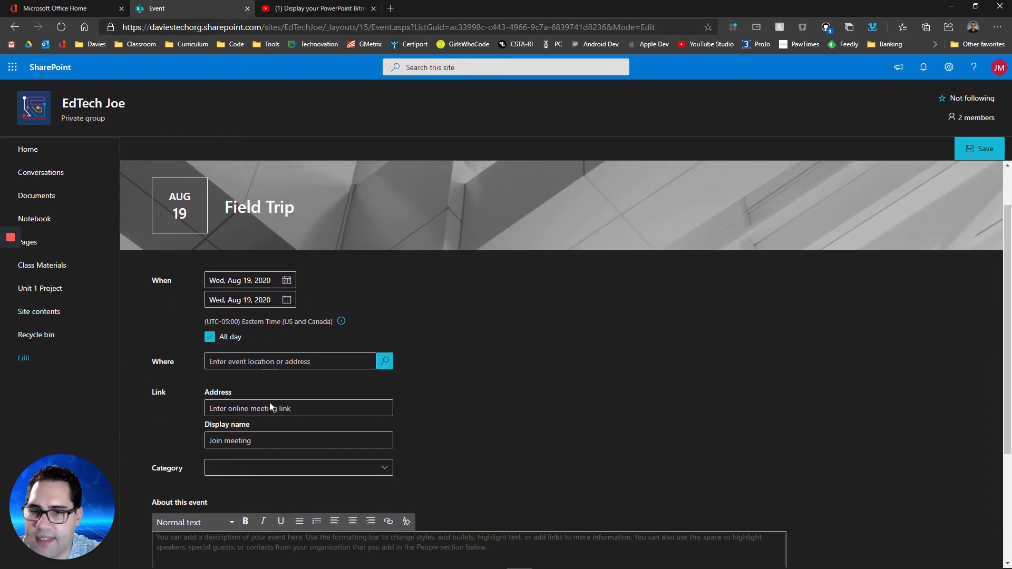
scroll(280, 396, "down", 2)
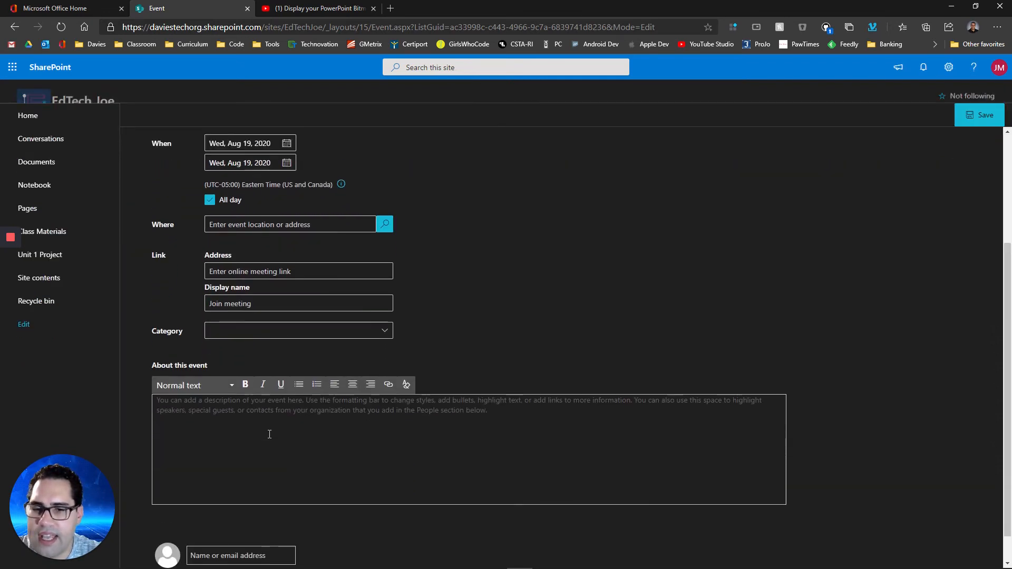
scroll(316, 476, "up", 5)
left_click(963, 146)
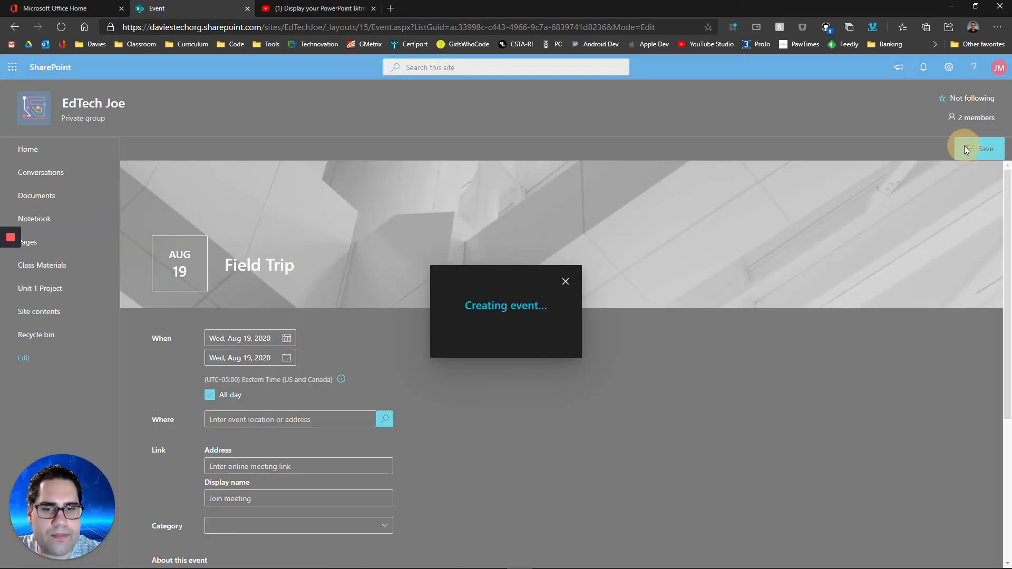
Check the Home page's Events web part for the new event, reload the page, and view the full events list.
left_click(176, 448)
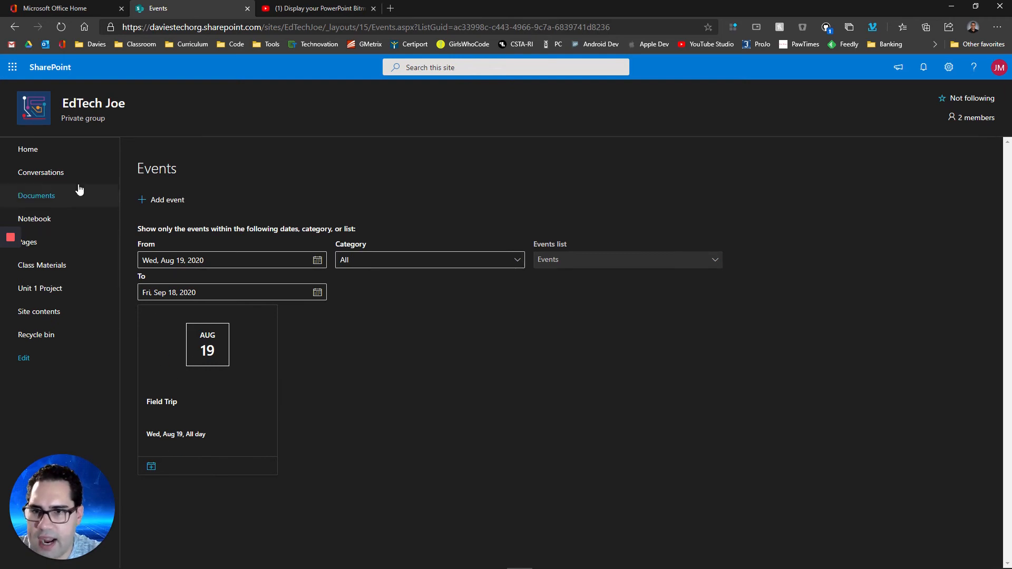
left_click(45, 151)
scroll(418, 409, "down", 6)
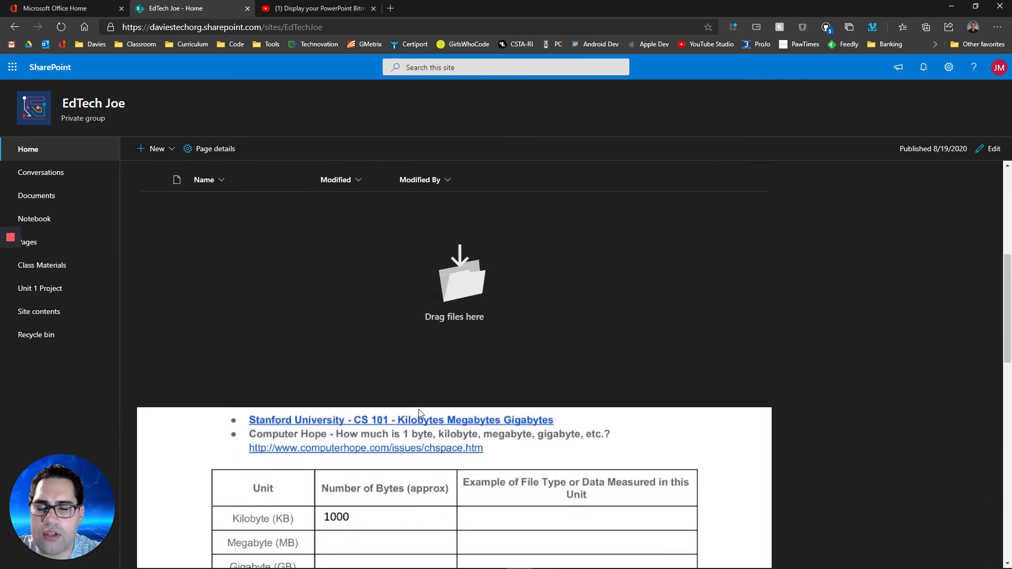
scroll(419, 409, "down", 13)
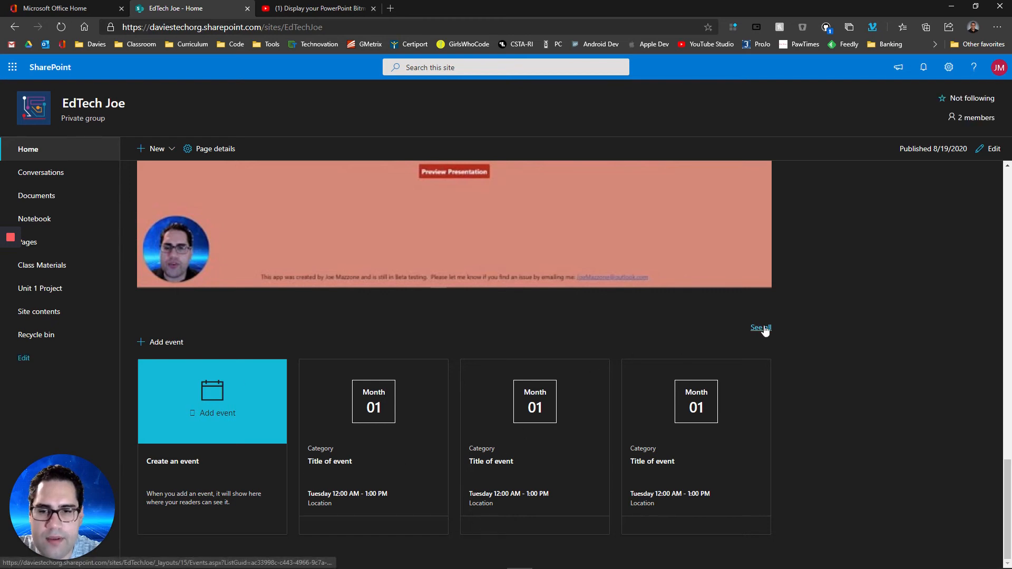
left_click(65, 28)
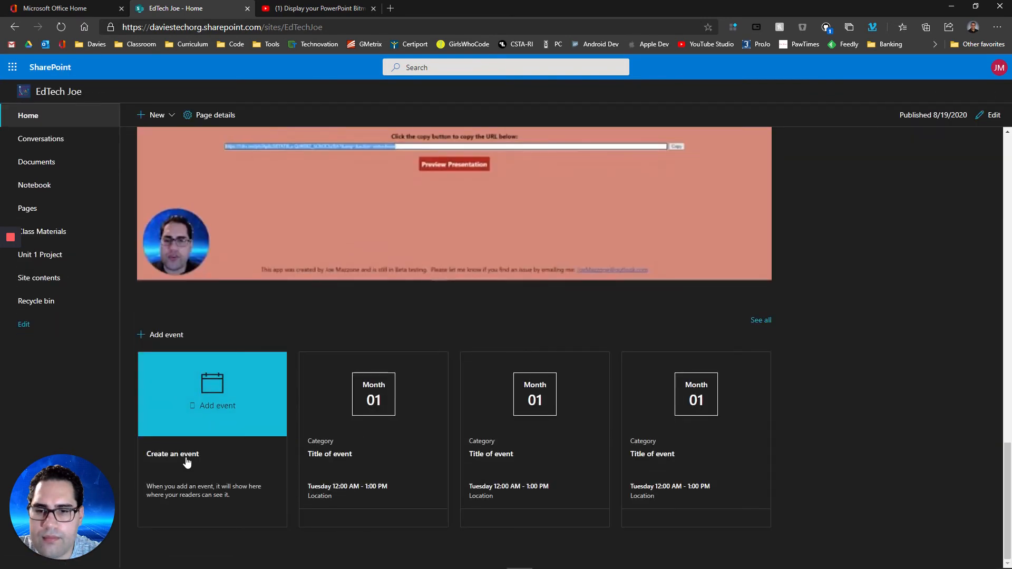
left_click(764, 321)
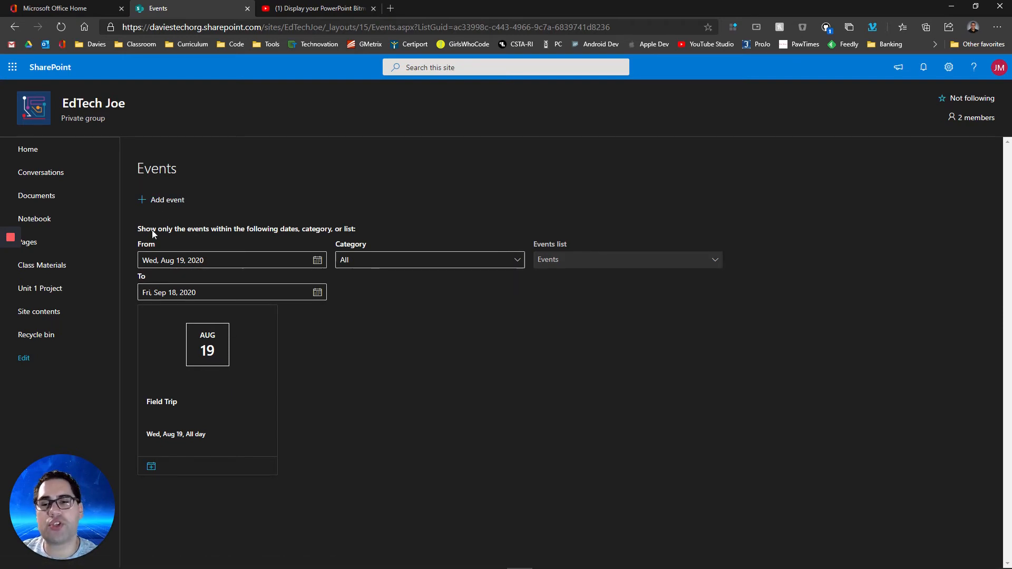
Look through the Site Settings page for permission options and return to the Home page.
left_click(948, 67)
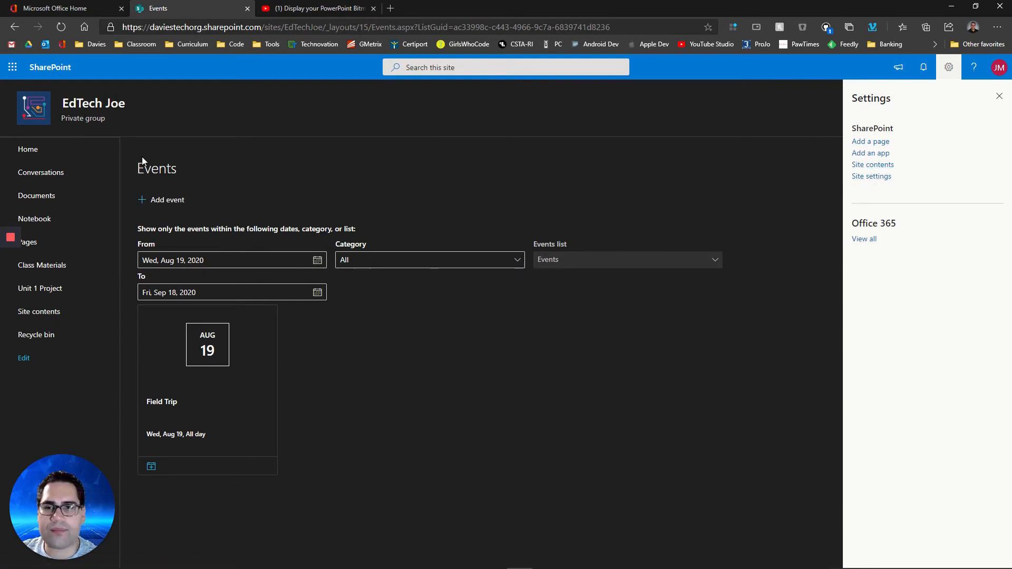
left_click(41, 153)
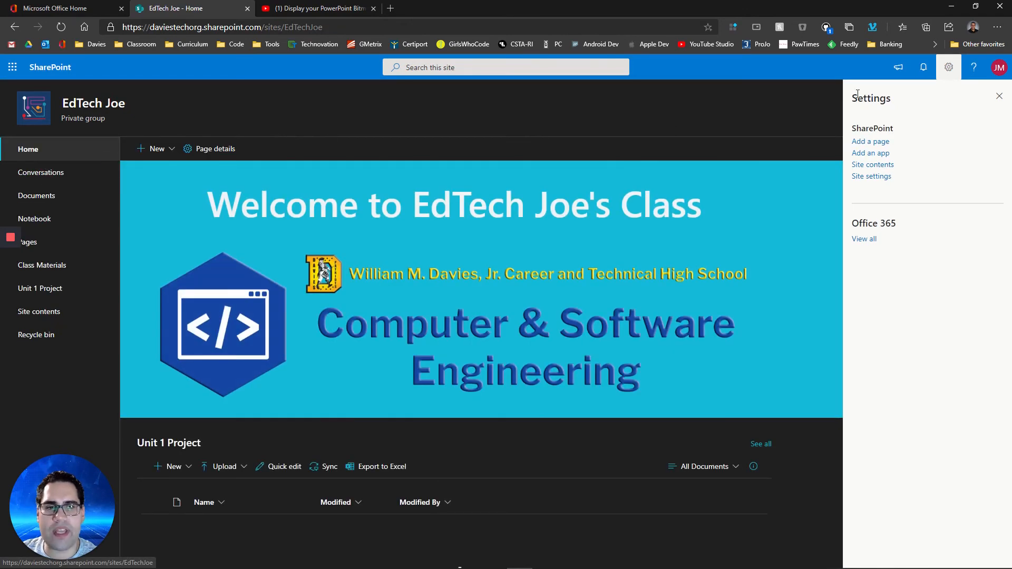
left_click(949, 67)
left_click(948, 77)
left_click(865, 178)
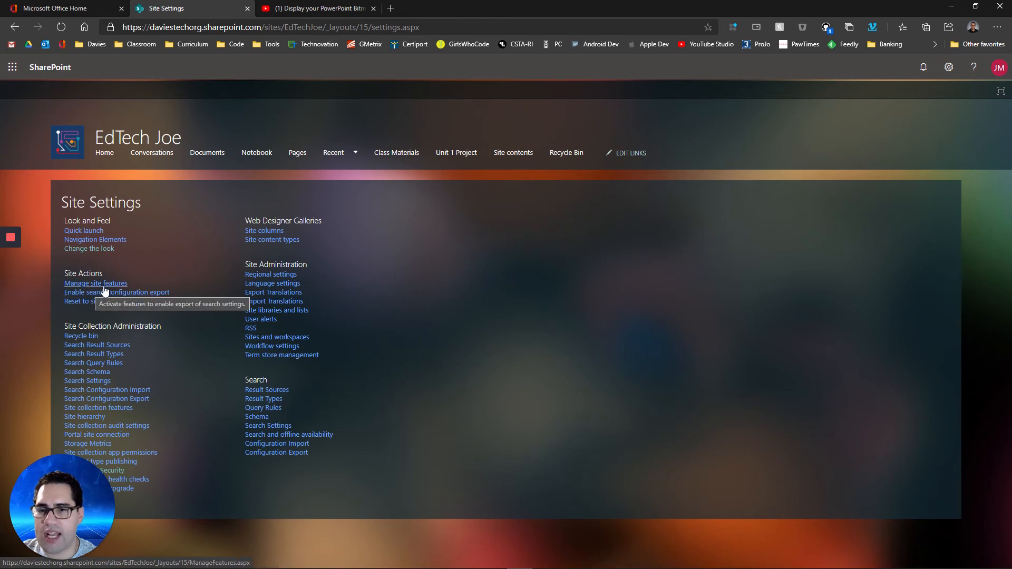
left_click_drag(81, 495, 593, 479)
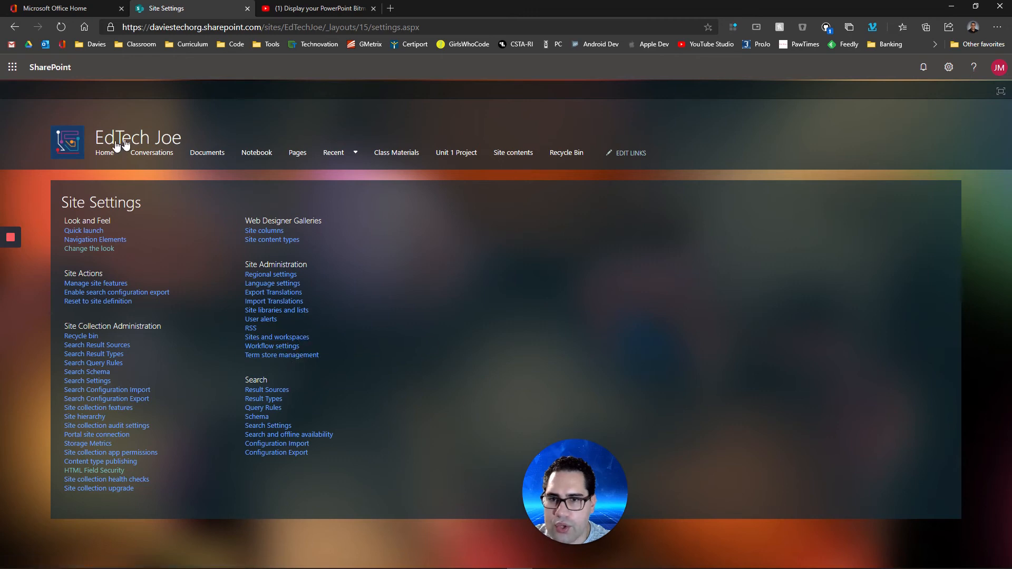
left_click(105, 153)
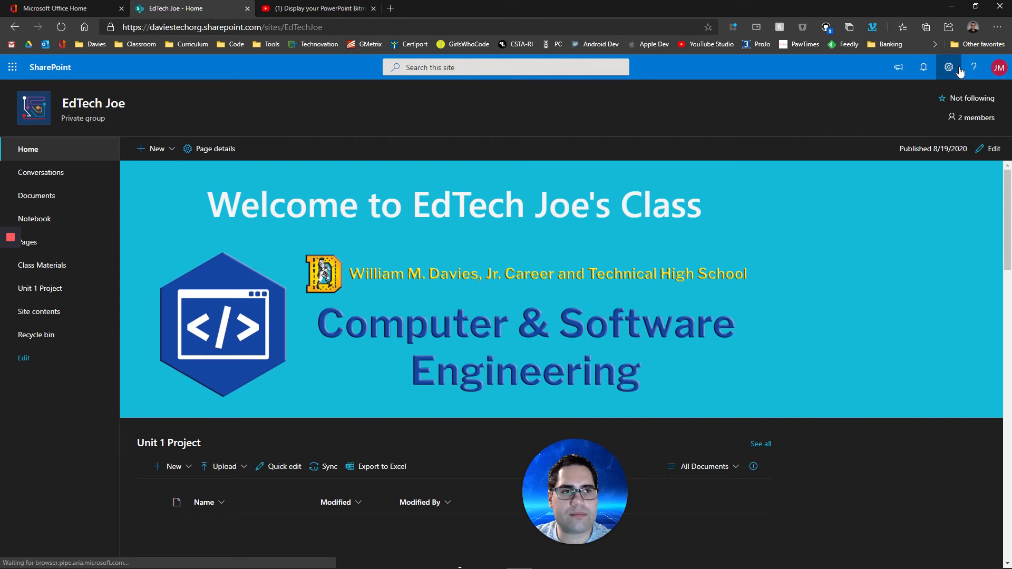
Change the site members group's permission level to Read in the site permissions.
left_click(948, 67)
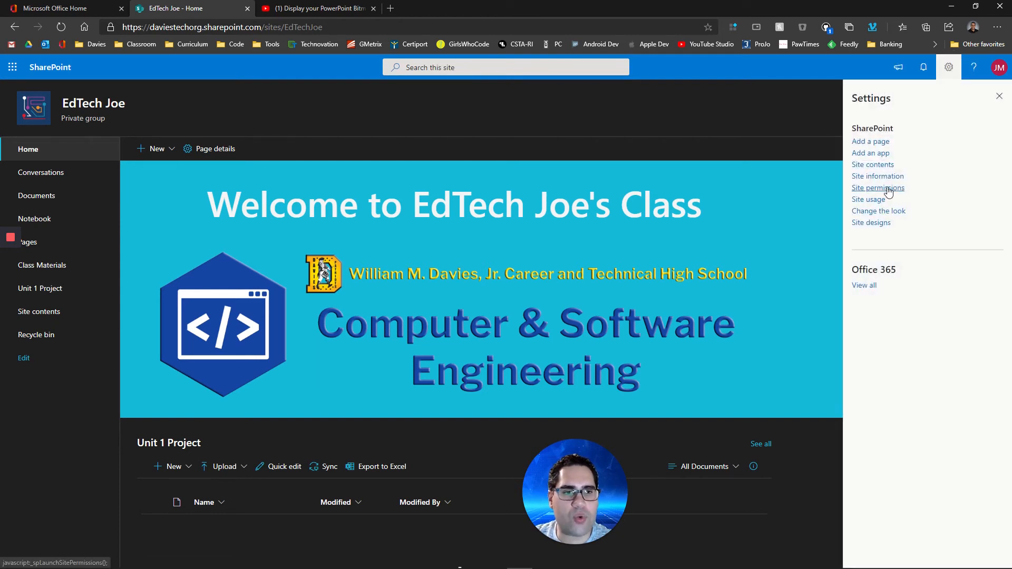
left_click(888, 189)
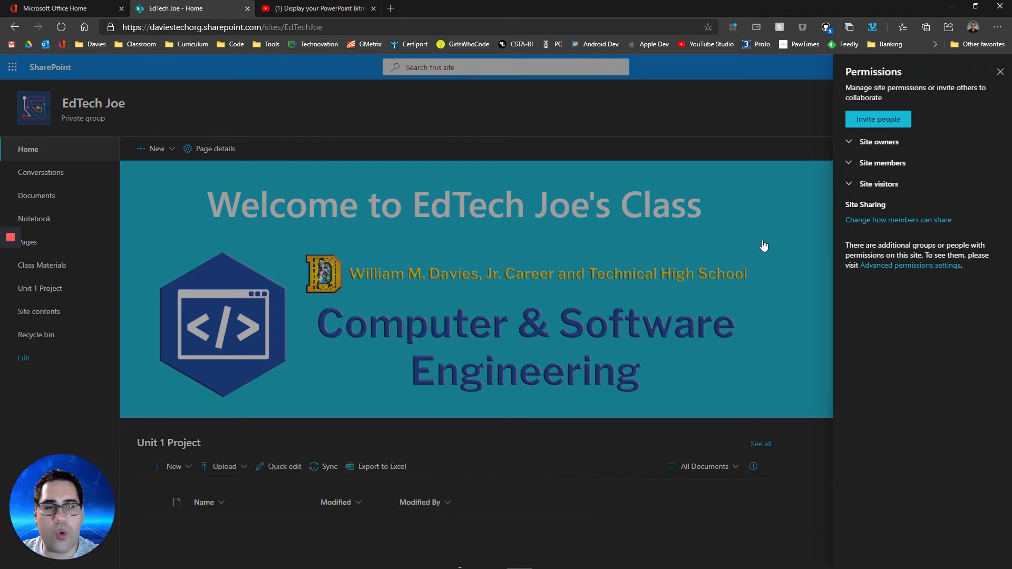
left_click(850, 143)
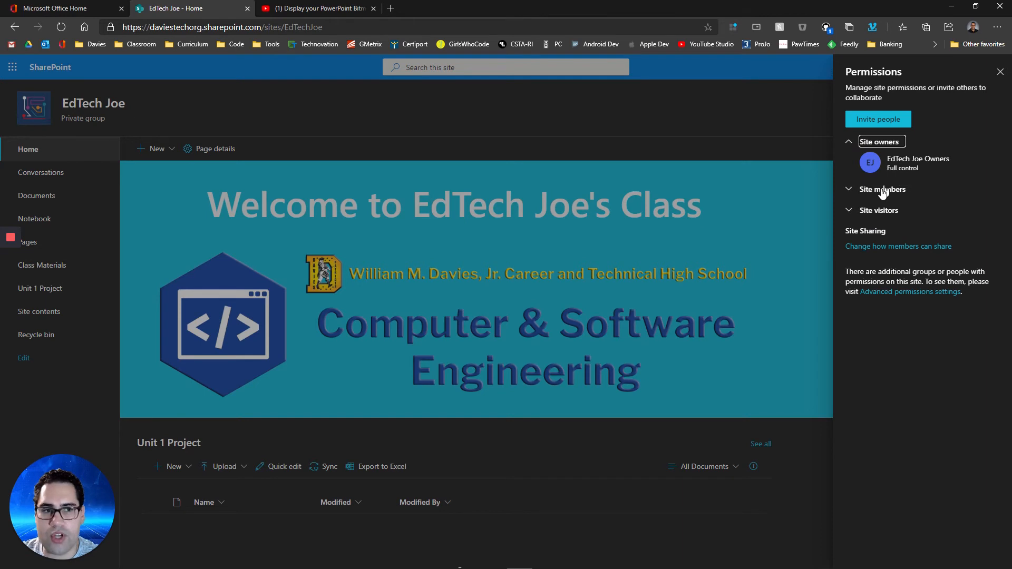
left_click(849, 191)
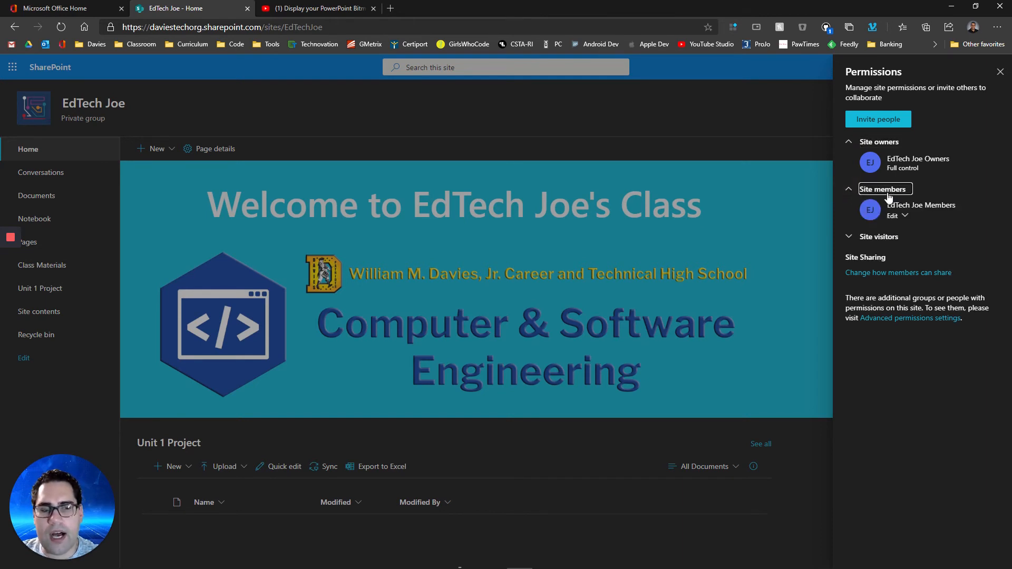
left_click(905, 220)
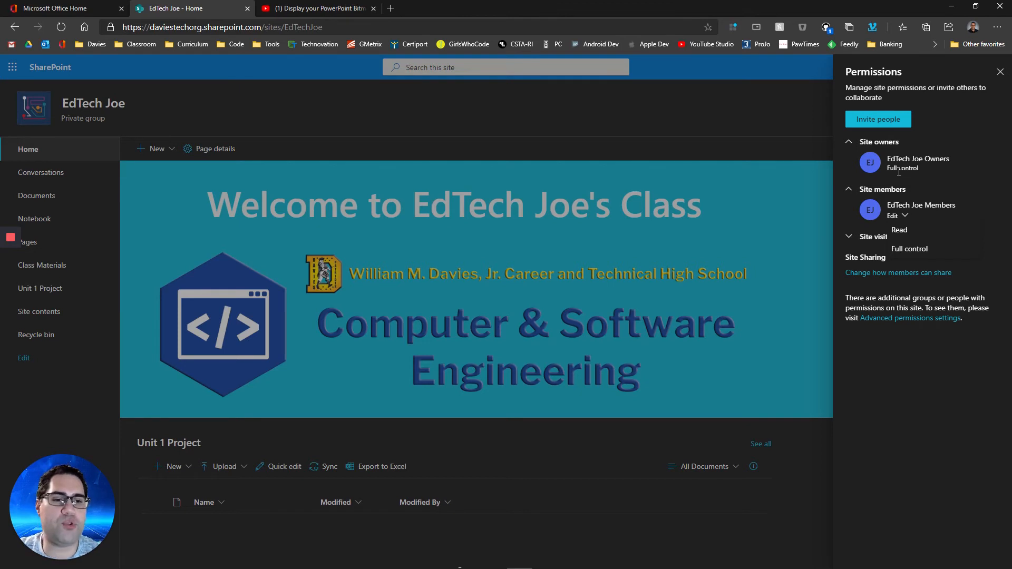
left_click(907, 226)
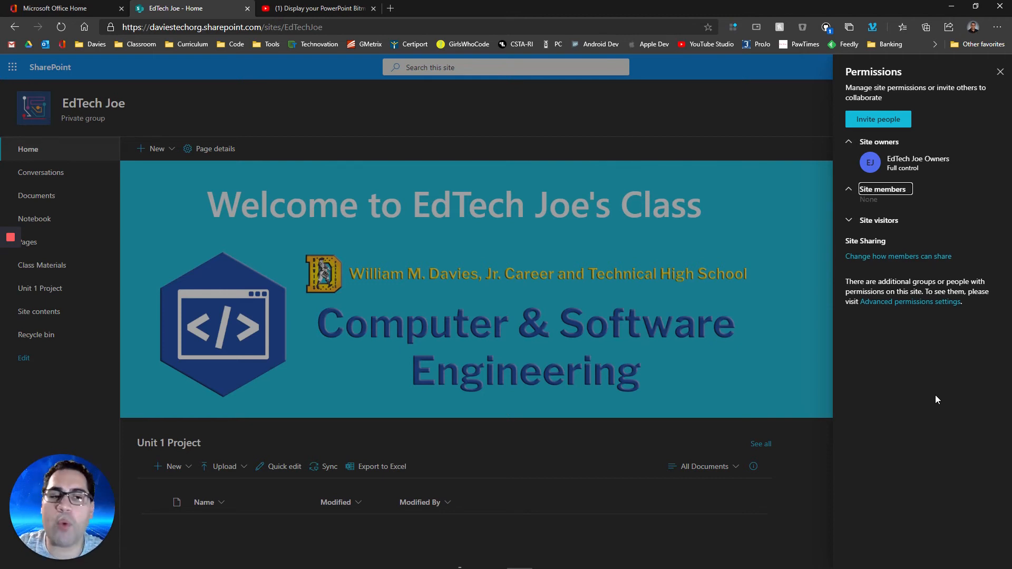
Check the site visitors group in the site permissions and return to the Home page.
left_click(850, 224)
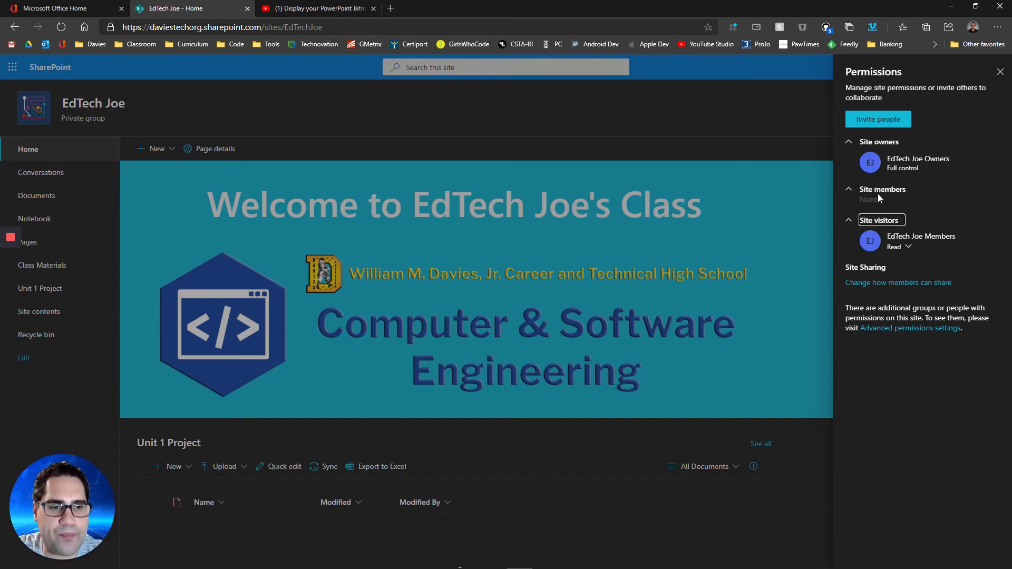
left_click(1000, 74)
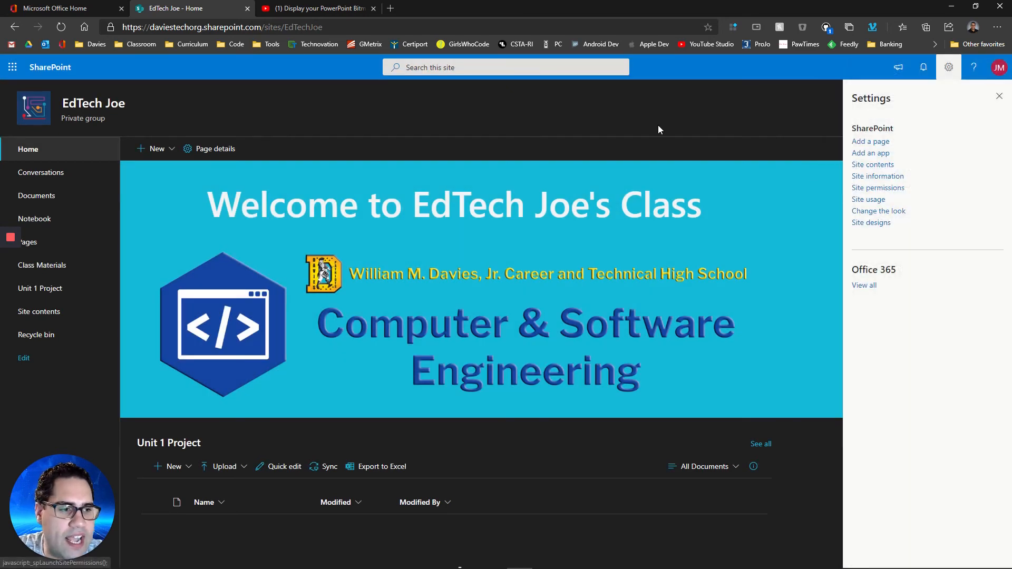
left_click(949, 67)
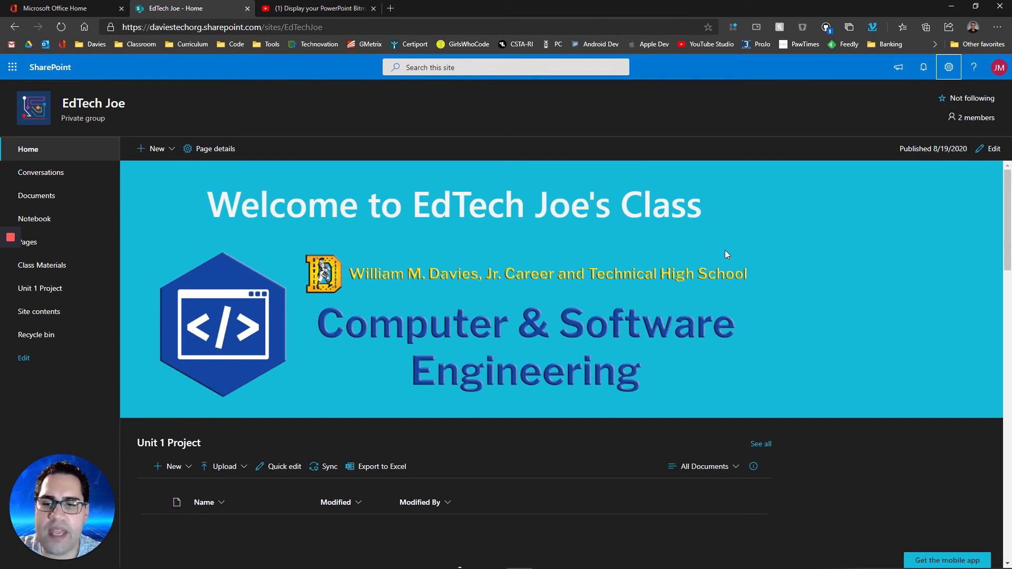
Put the Home page in edit mode and add a Quick links web part between the embedded presentation and the YouTube video.
scroll(501, 326, "down", 15)
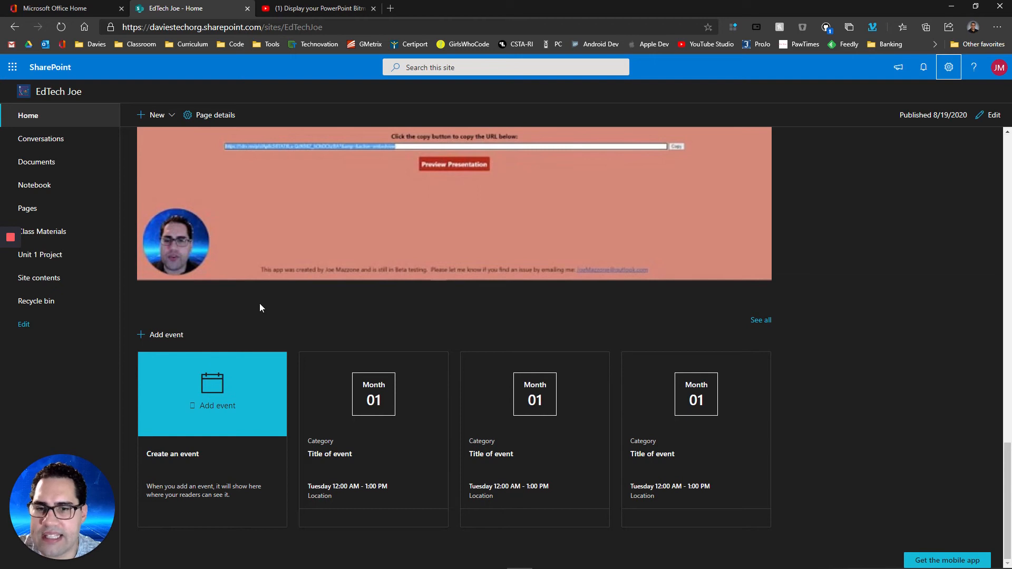
left_click(985, 114)
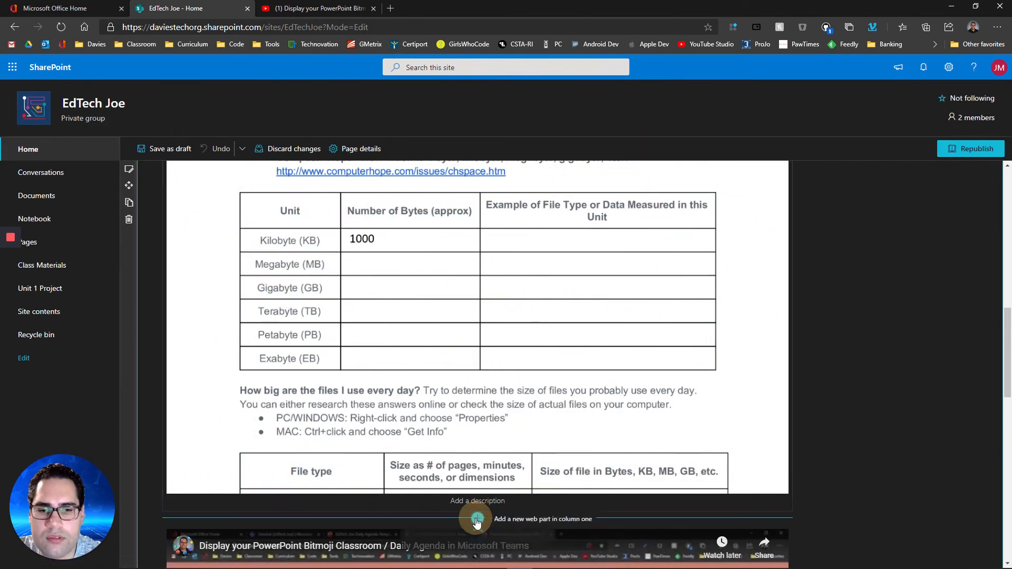
left_click(477, 519)
left_click_drag(549, 362, 552, 395)
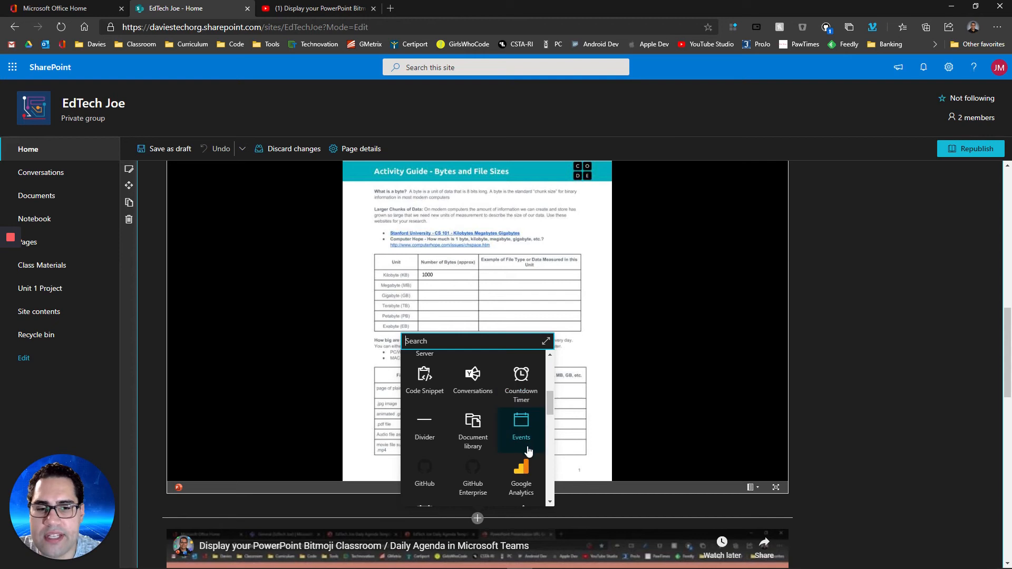
left_click_drag(549, 406, 552, 428)
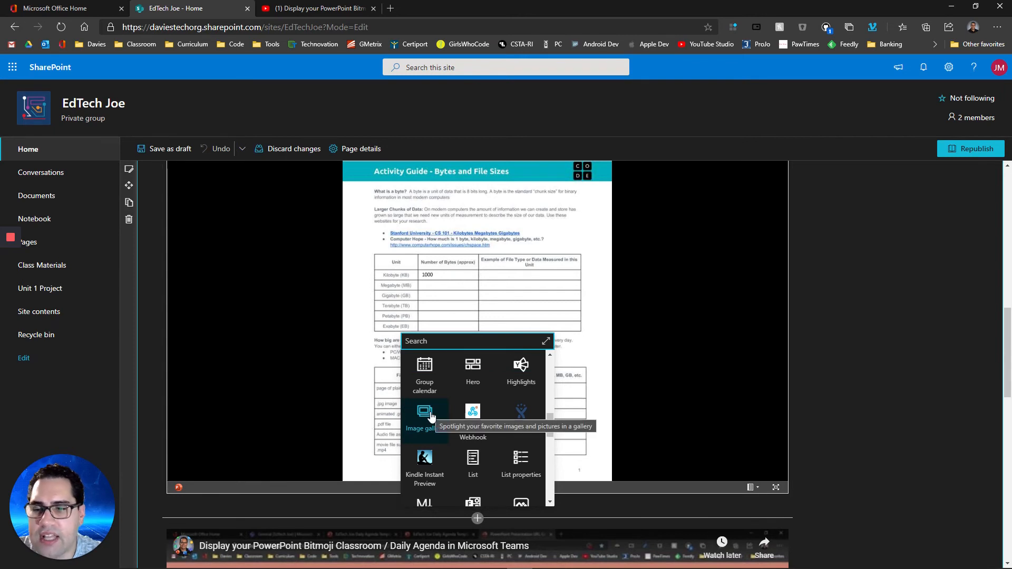
left_click_drag(549, 426, 549, 470)
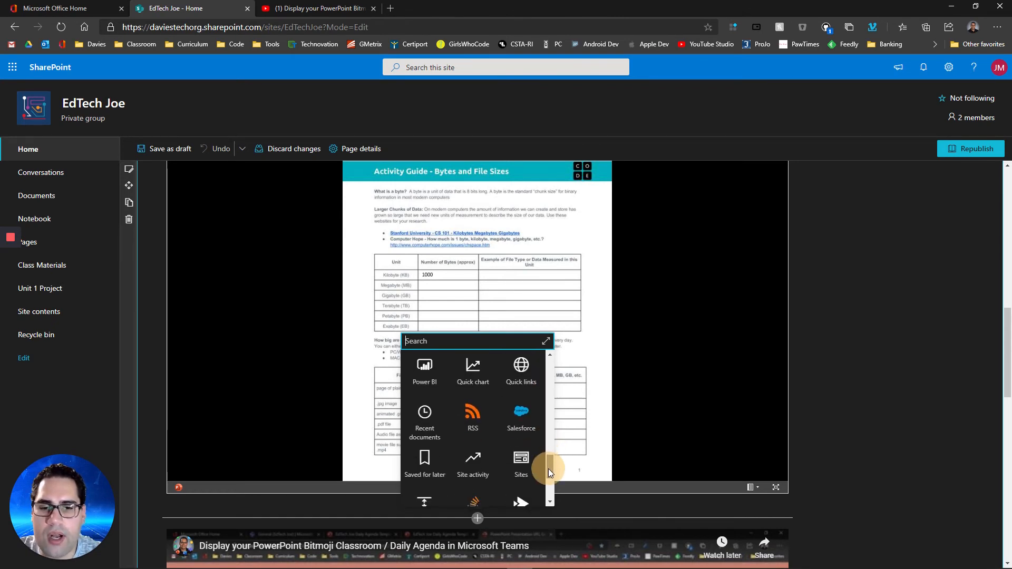
left_click(520, 371)
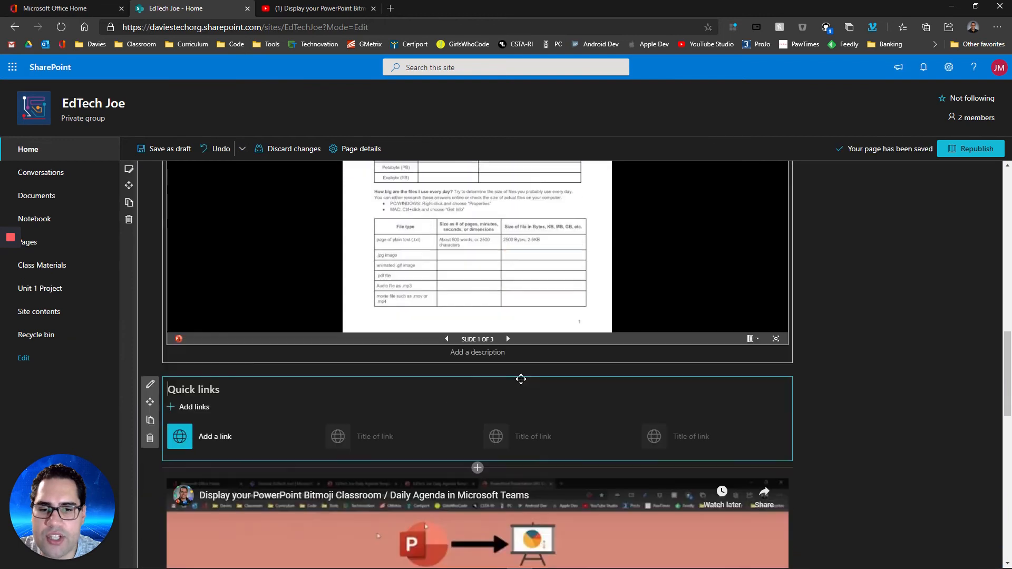
Title the new Quick links web part "Class Web Links".
scroll(521, 379, "down", 3)
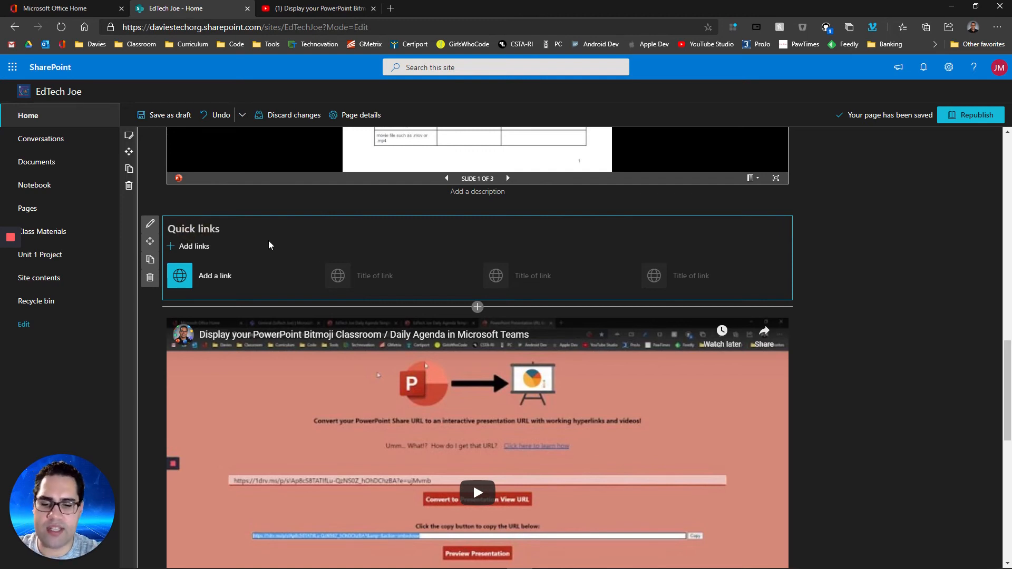
key("ctrl+a")
type("Class Web Links")
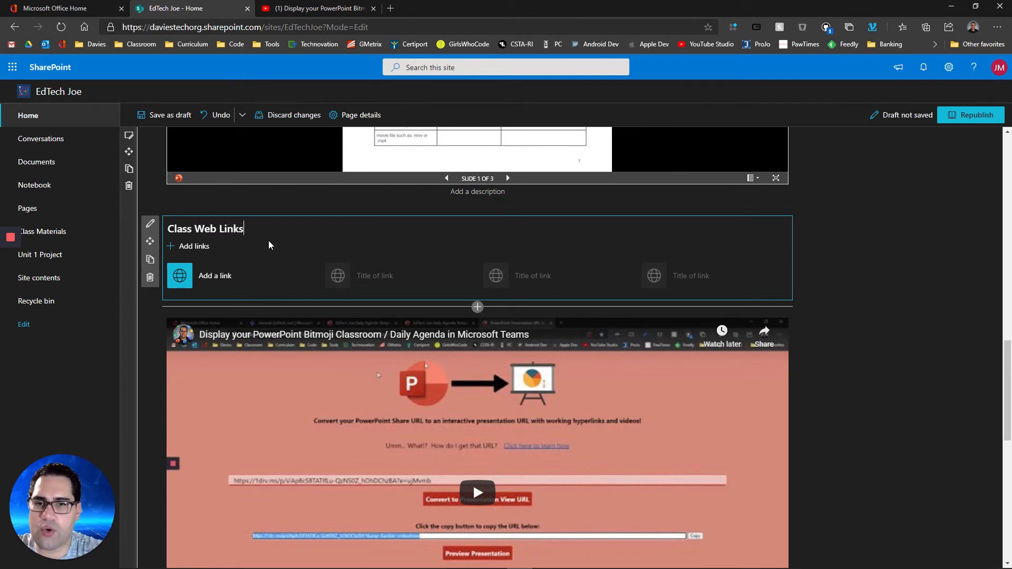
left_click(191, 246)
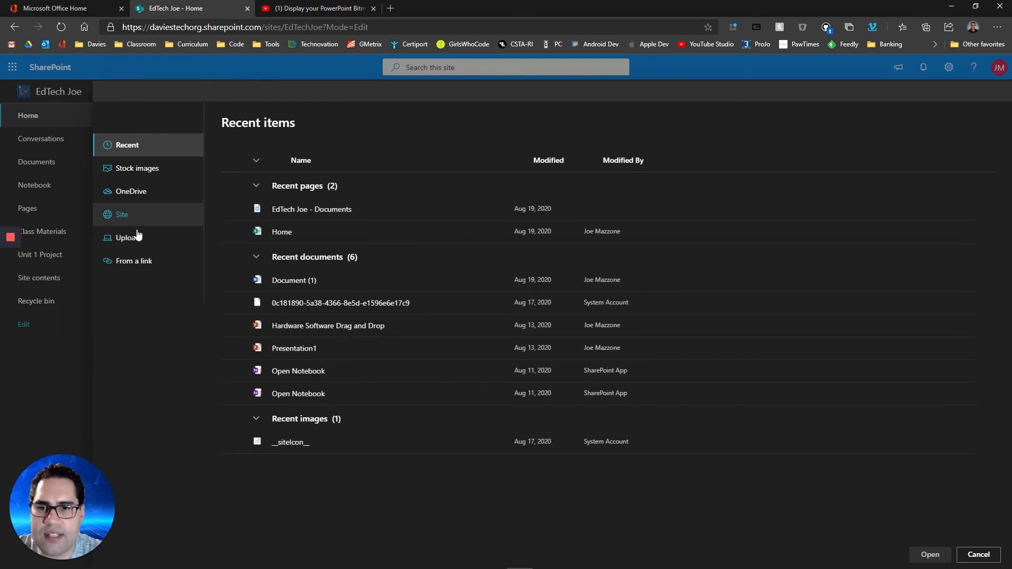
left_click(125, 262)
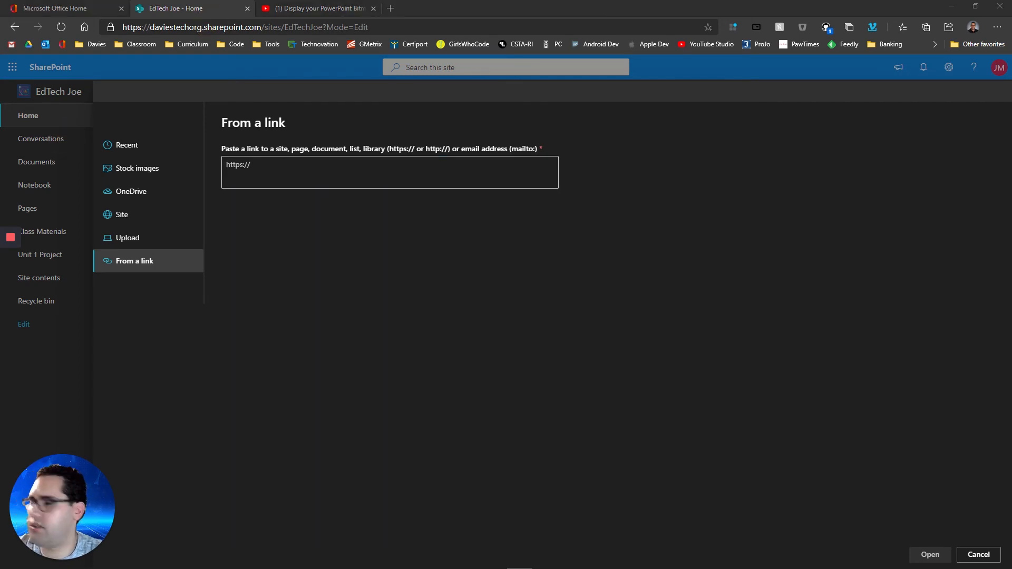
left_click(253, 169)
type("https://www.youtube.com/channel/UCIHvL6enq0NNfg1Z_30SCaw/")
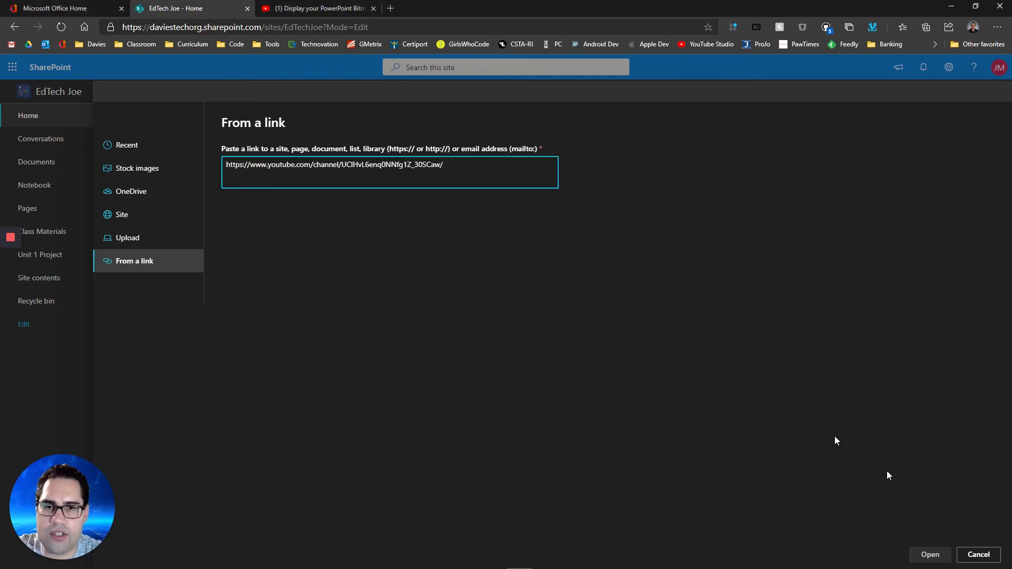
left_click(929, 554)
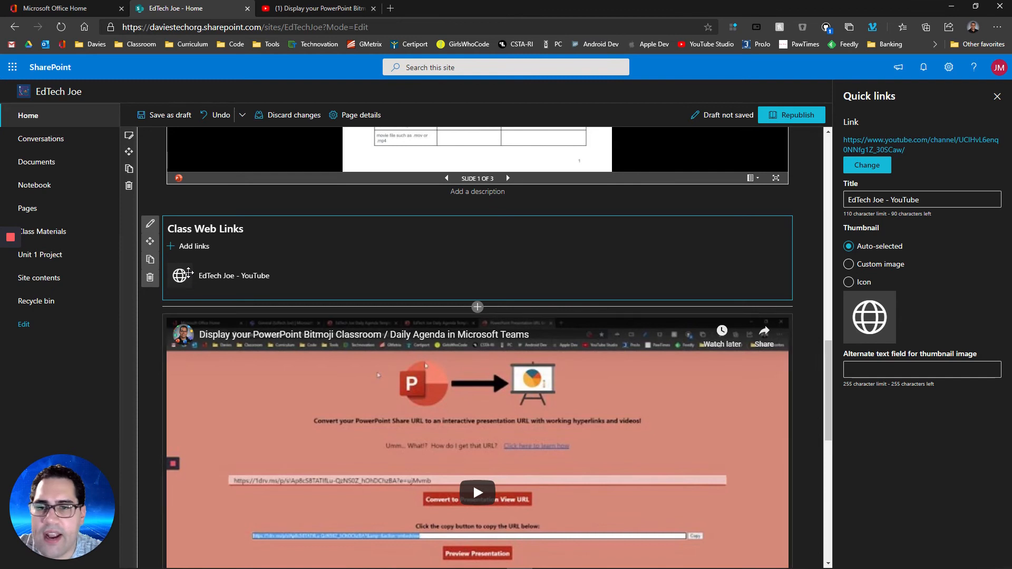
Change the YouTube link's title to "EdTech Joe on YouTube".
mouse_move(216, 280)
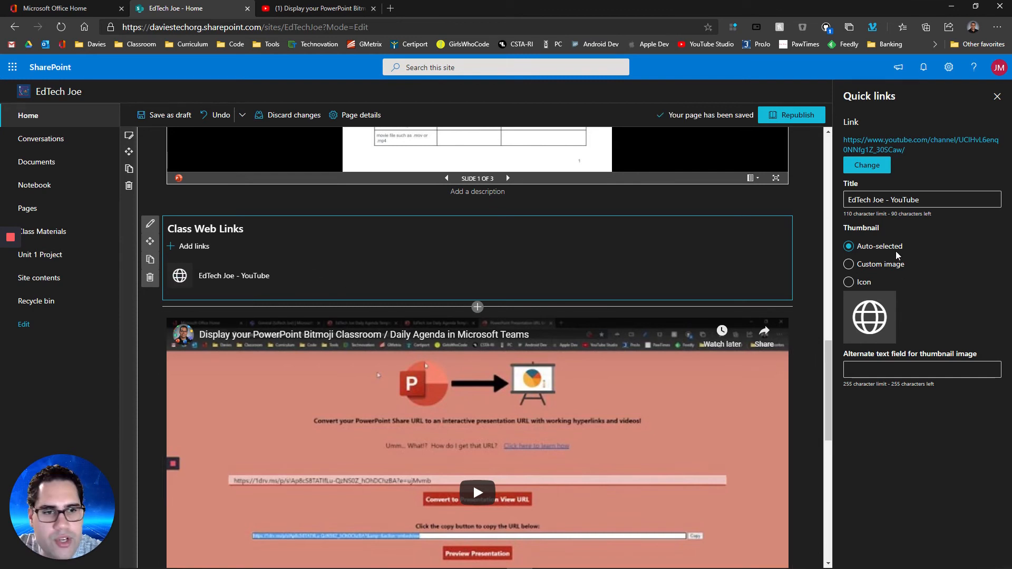
left_click_drag(925, 200, 885, 203)
left_click(915, 198)
left_click(928, 203)
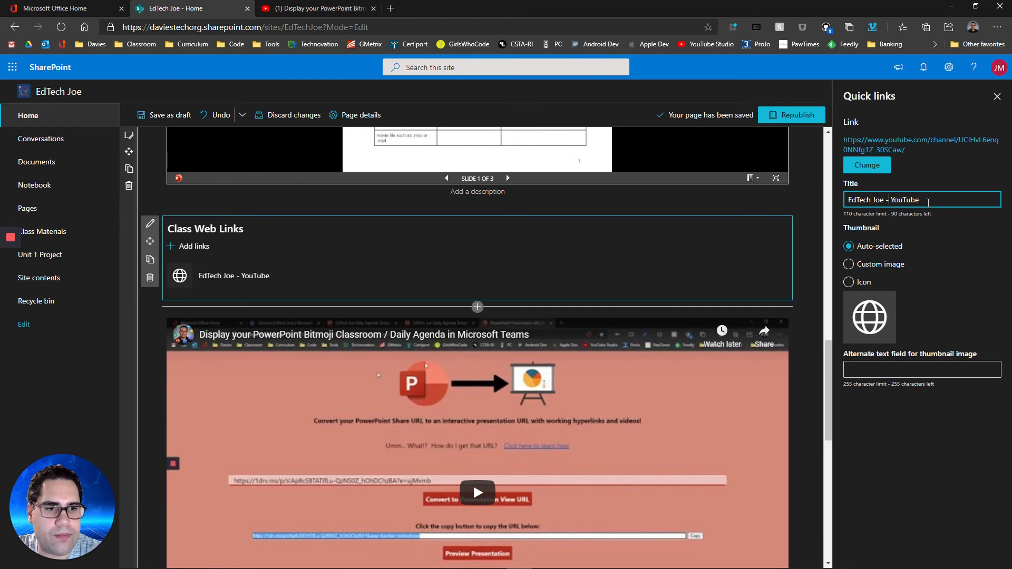
key("BackSpace")
type("on")
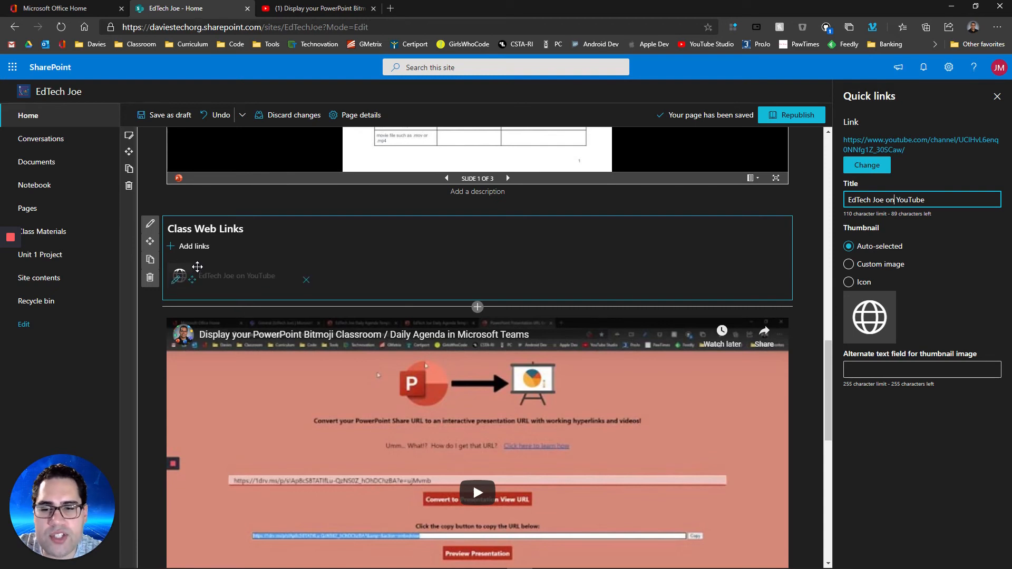
Give the YouTube link an icon thumbnail, searching the icons for "video" and choosing the outlined video camera.
left_click(850, 282)
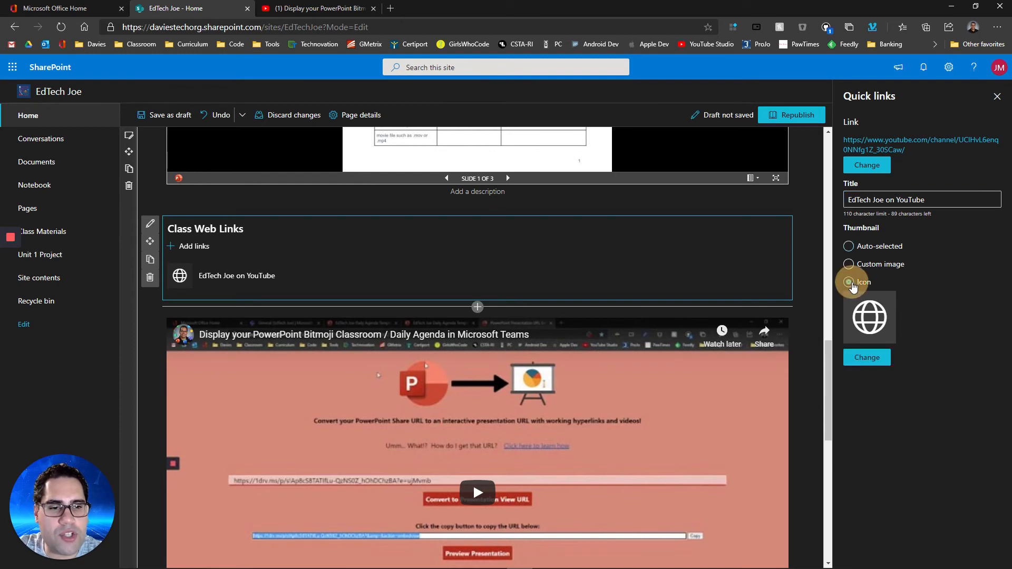
left_click(869, 357)
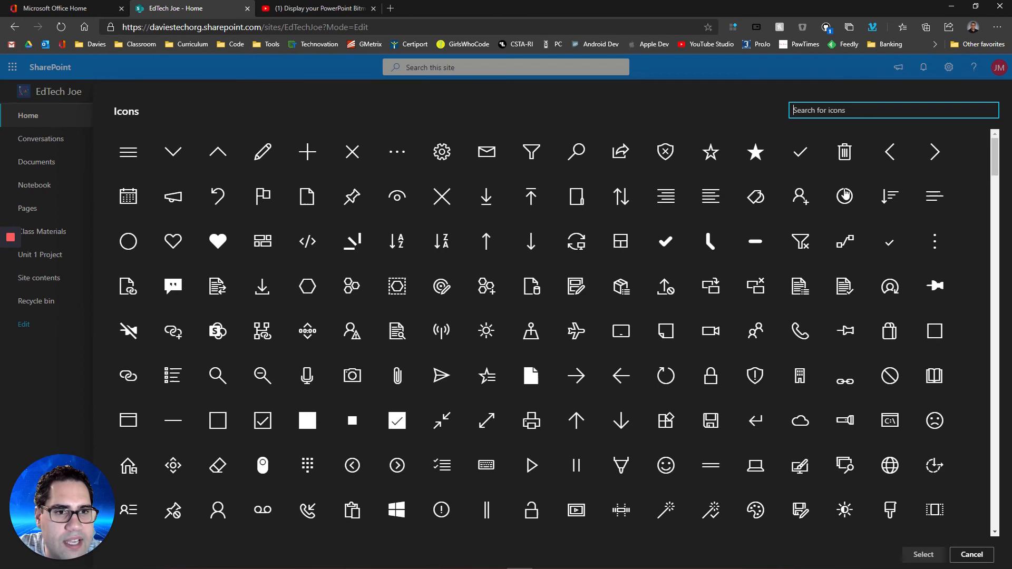
type("video")
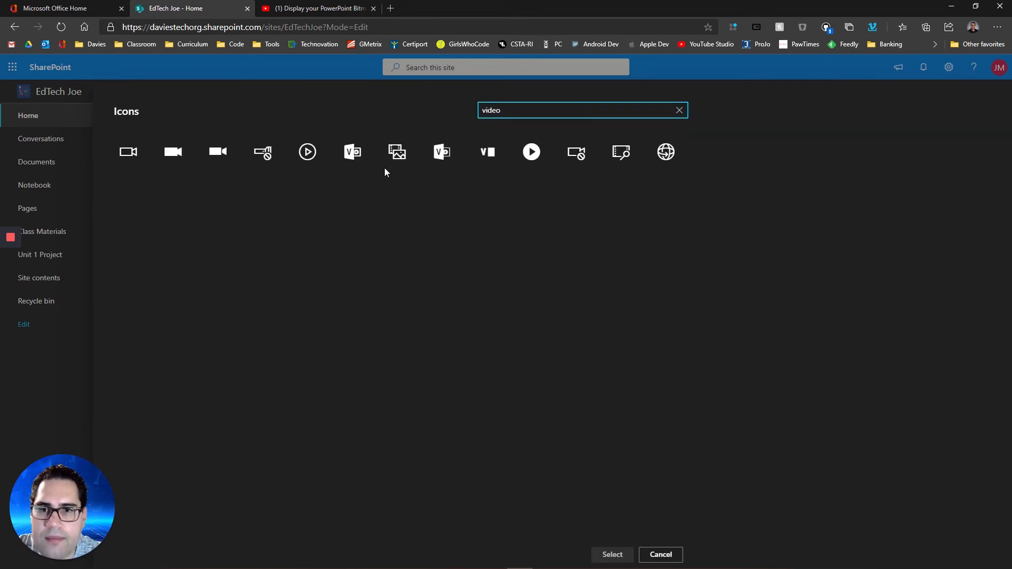
left_click(130, 152)
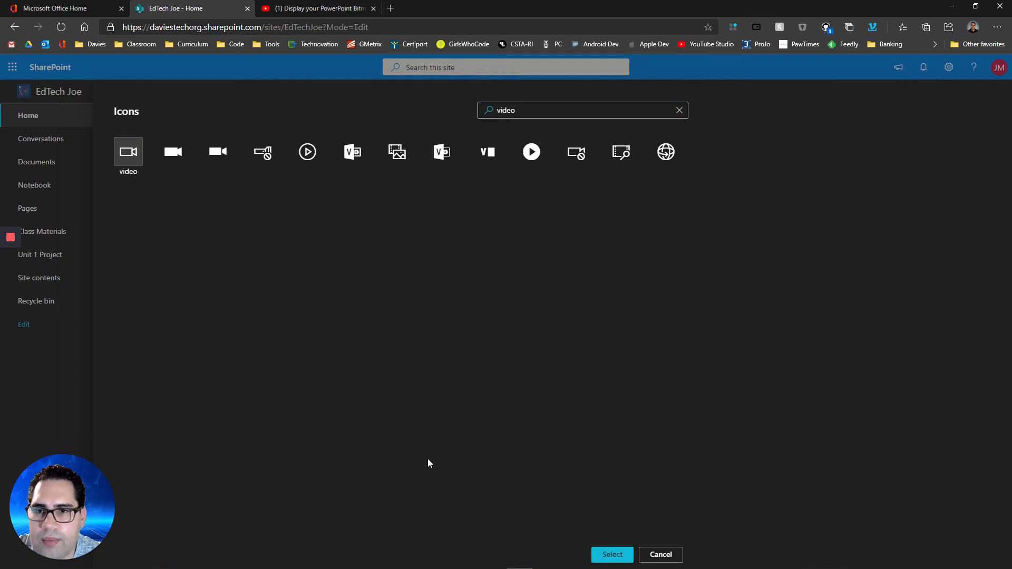
left_click(611, 554)
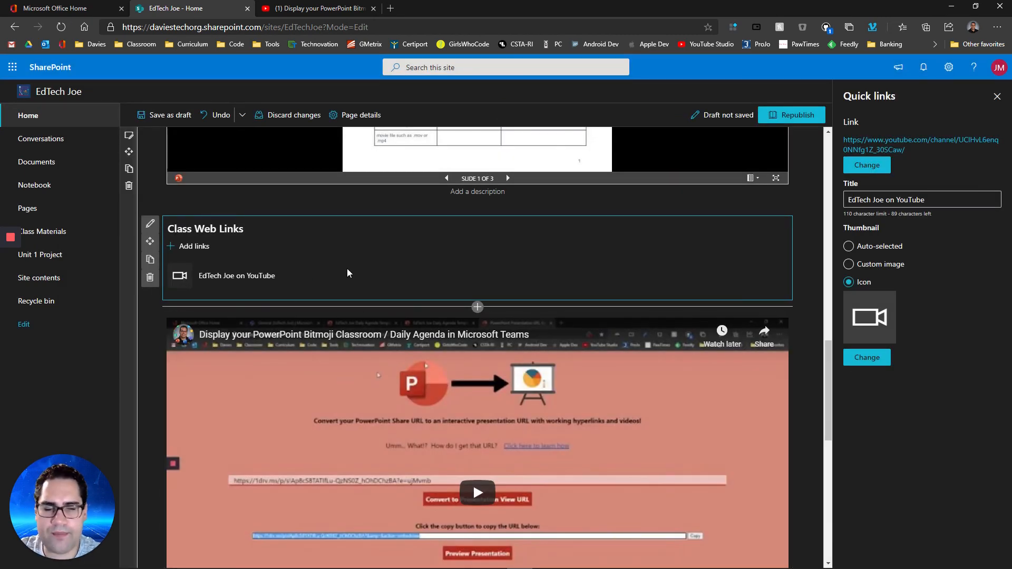
Try the Filmstrip and Grid layouts for the Class Web Links web part.
left_click(151, 224)
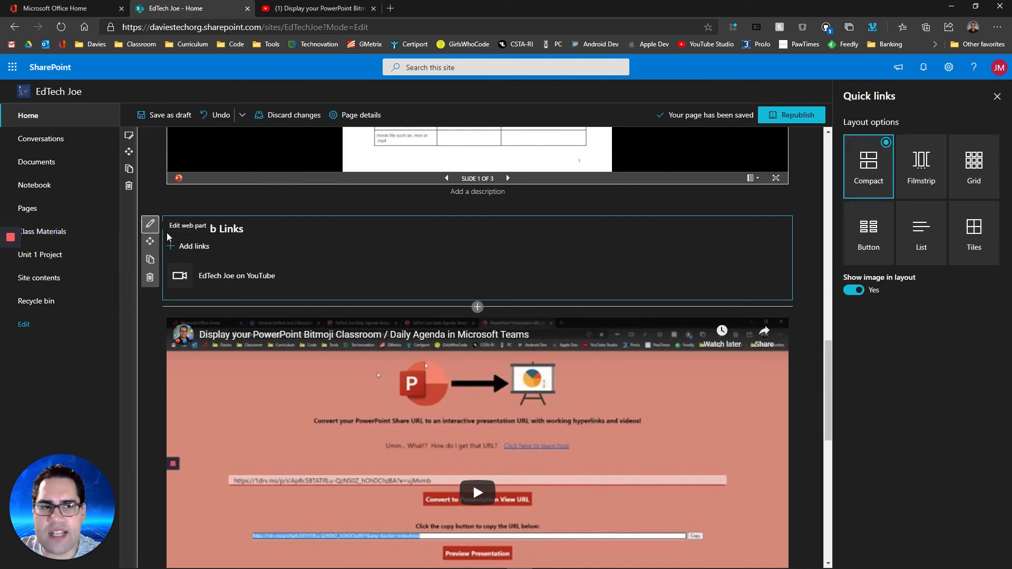
left_click(921, 166)
left_click(972, 161)
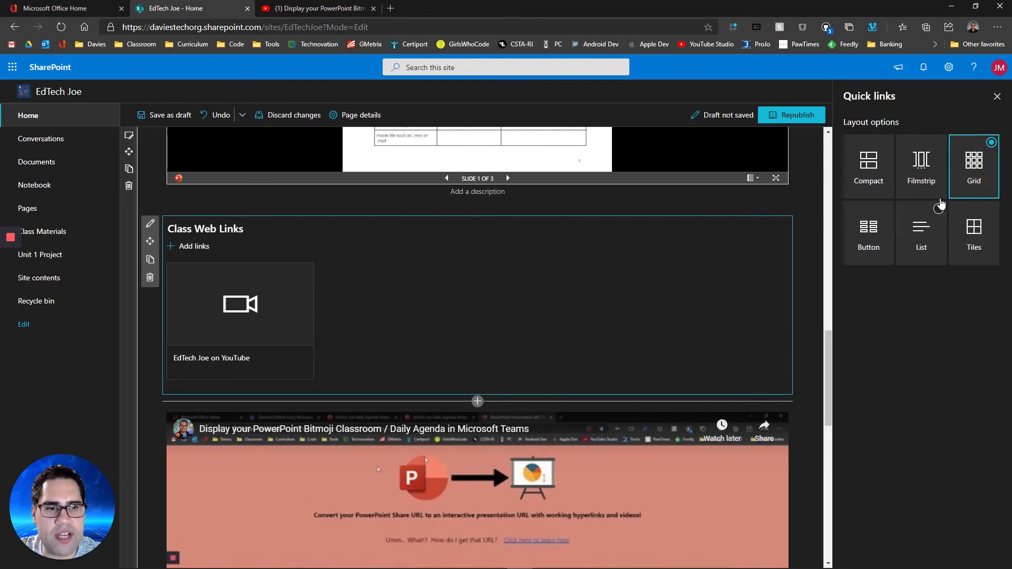
left_click(922, 168)
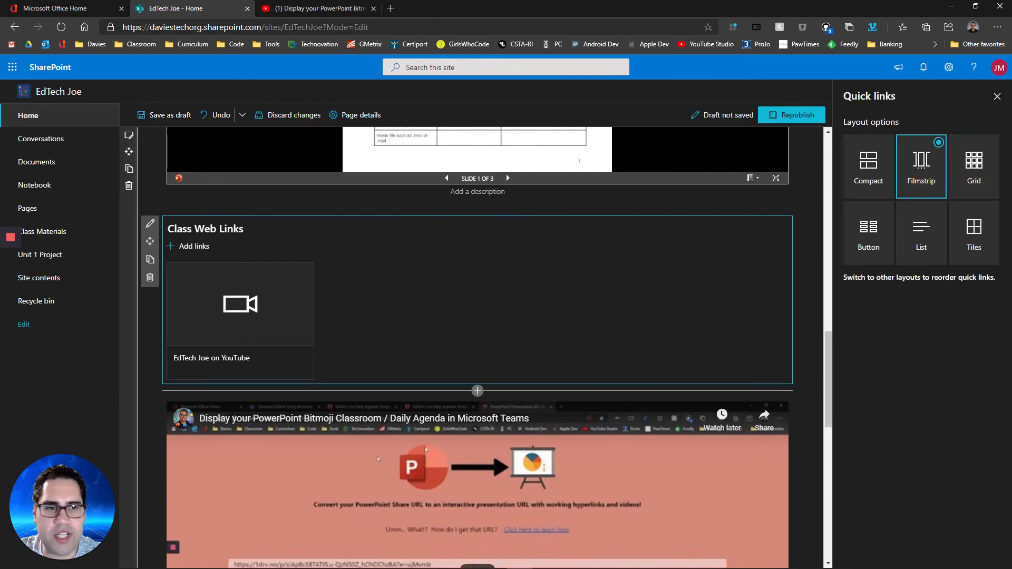
left_click(972, 162)
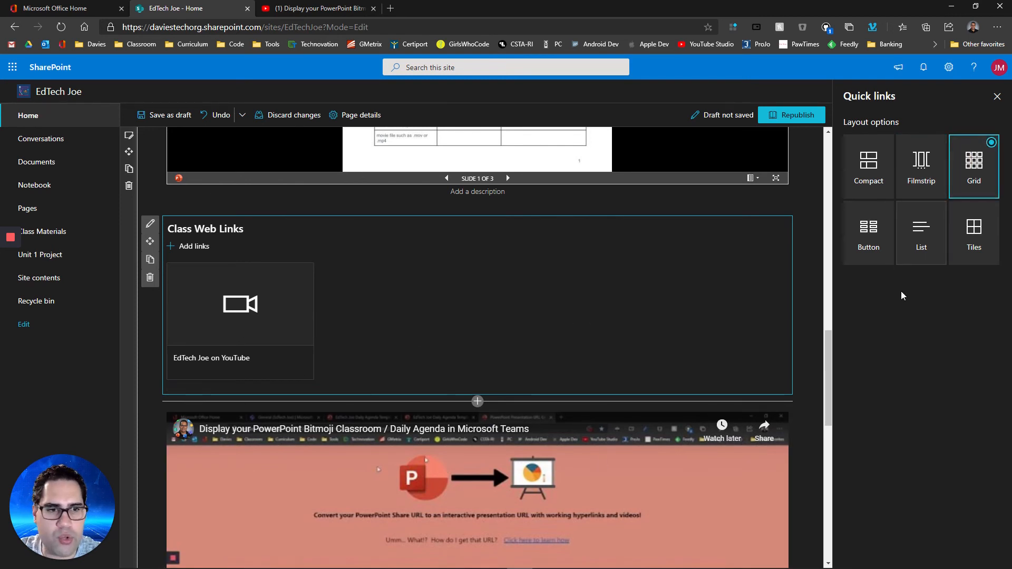
Set the Class Web Links web part to the Button layout, try icons on top, and settle on Icon on left with Fill color.
left_click(873, 234)
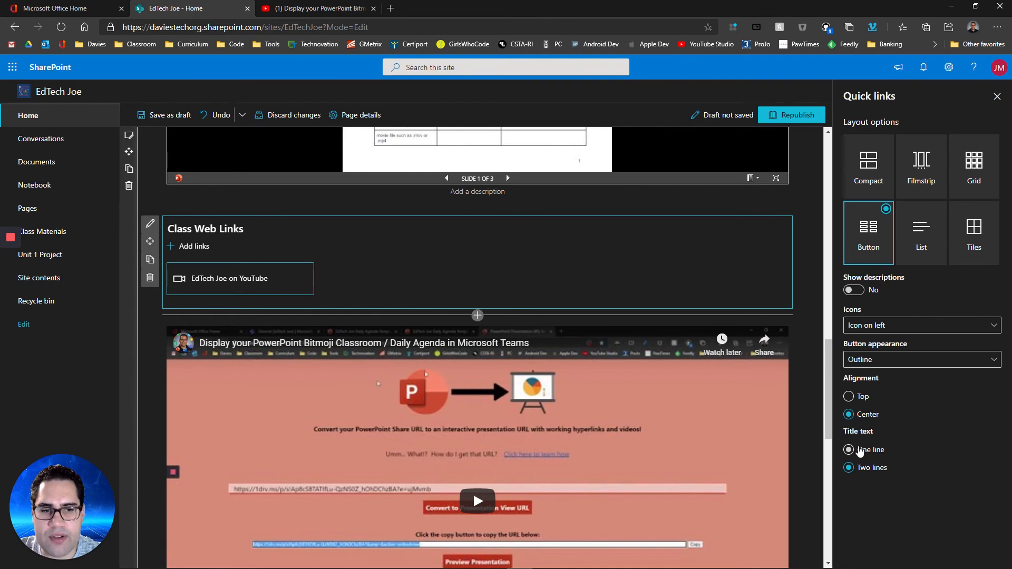
left_click(881, 330)
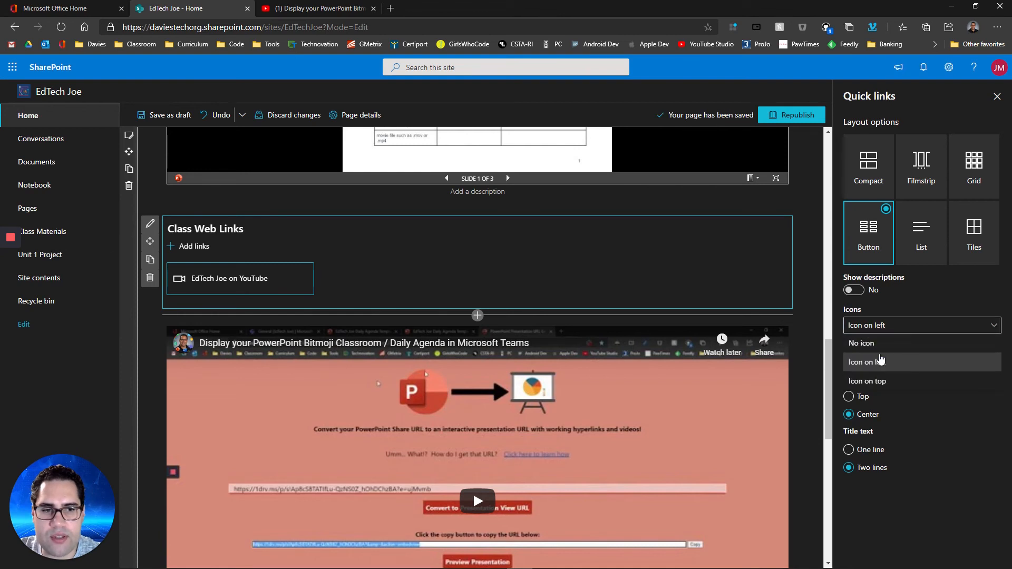
left_click(878, 381)
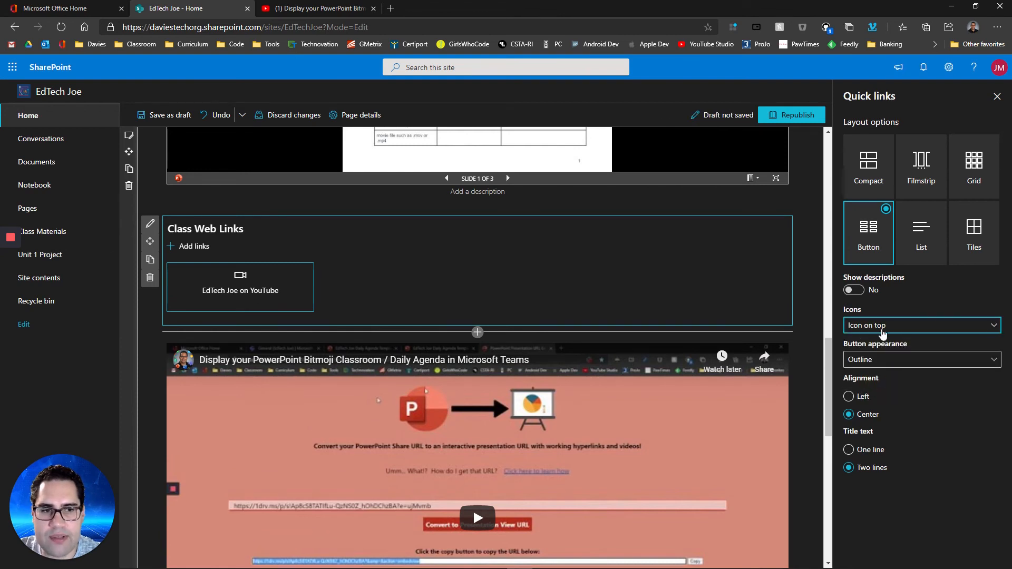
left_click(882, 332)
left_click(879, 366)
left_click(879, 359)
left_click(880, 412)
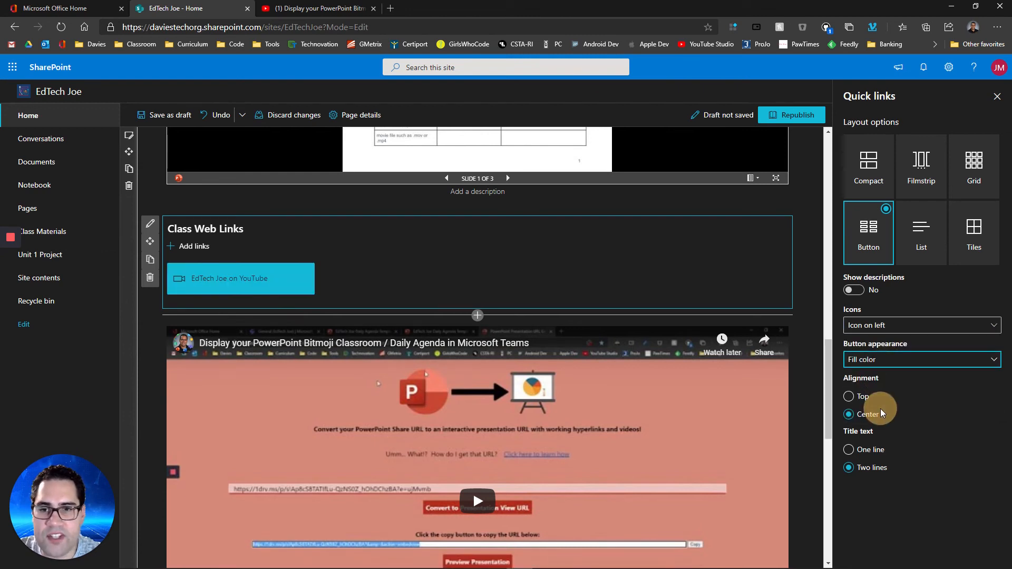
Try the Outline button appearance for the web links and set it back to Fill color.
left_click(889, 363)
left_click(884, 396)
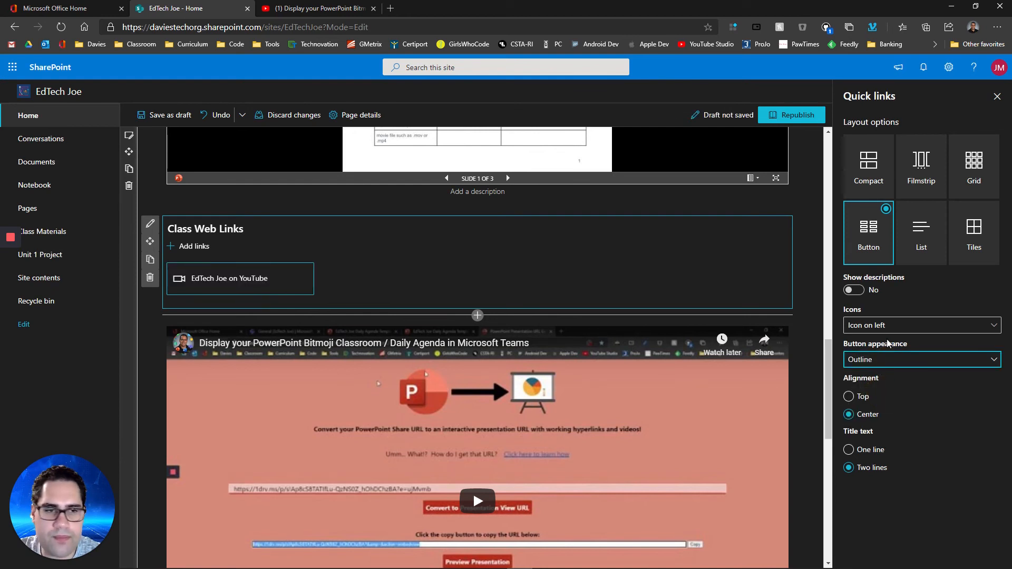
left_click(891, 359)
left_click(876, 414)
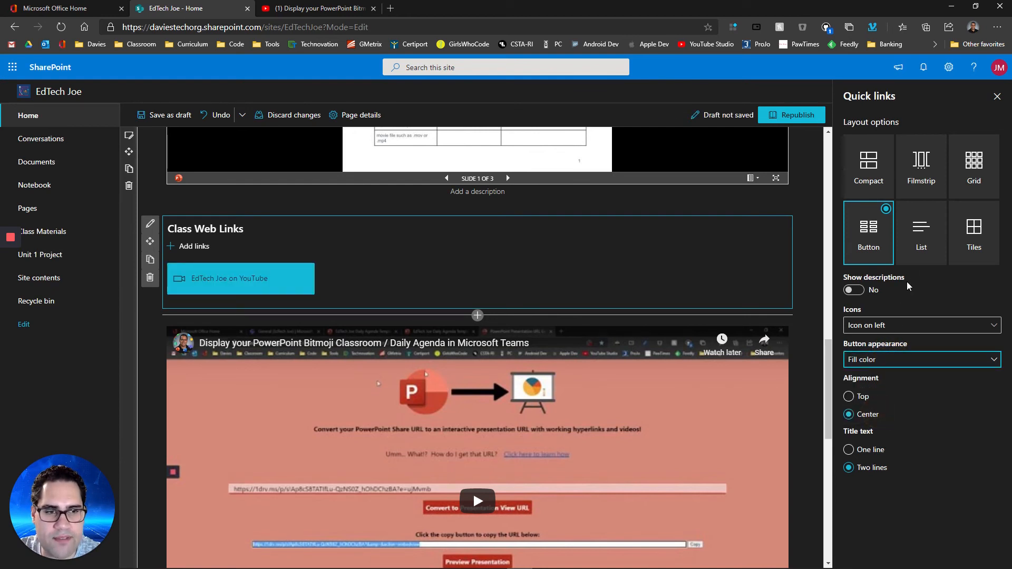
Try the List and Tiles layouts for the web links and return to the Button layout.
left_click(917, 233)
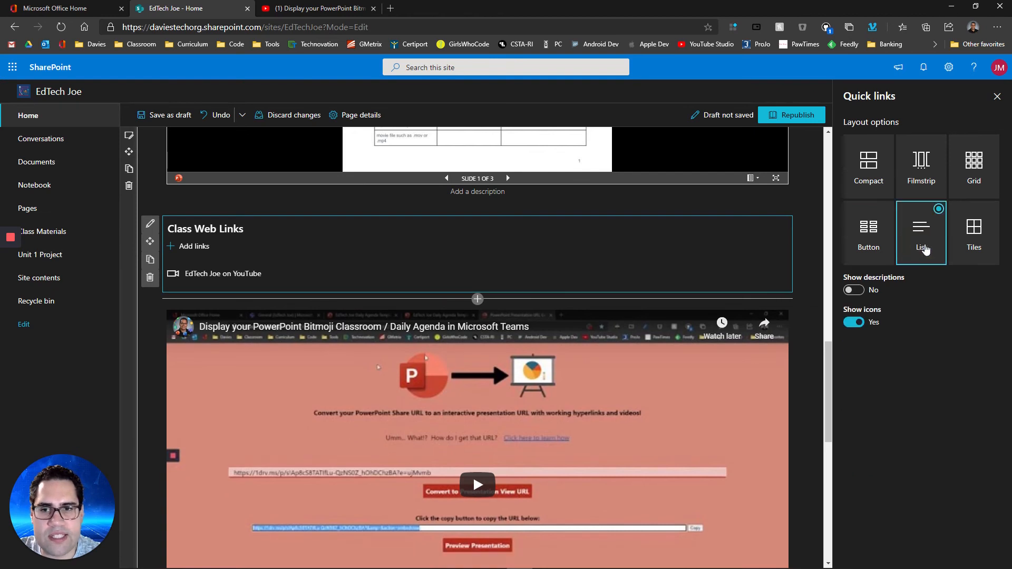
left_click(972, 249)
left_click(866, 237)
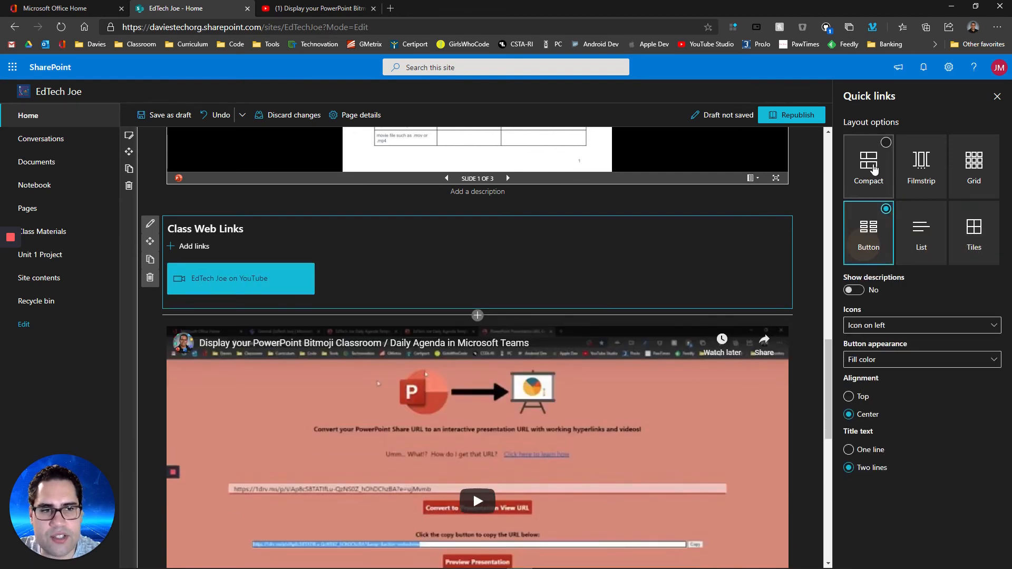
Try the Compact layout for the Class Web Links web part and return it to the Button layout.
left_click(866, 164)
left_click(868, 232)
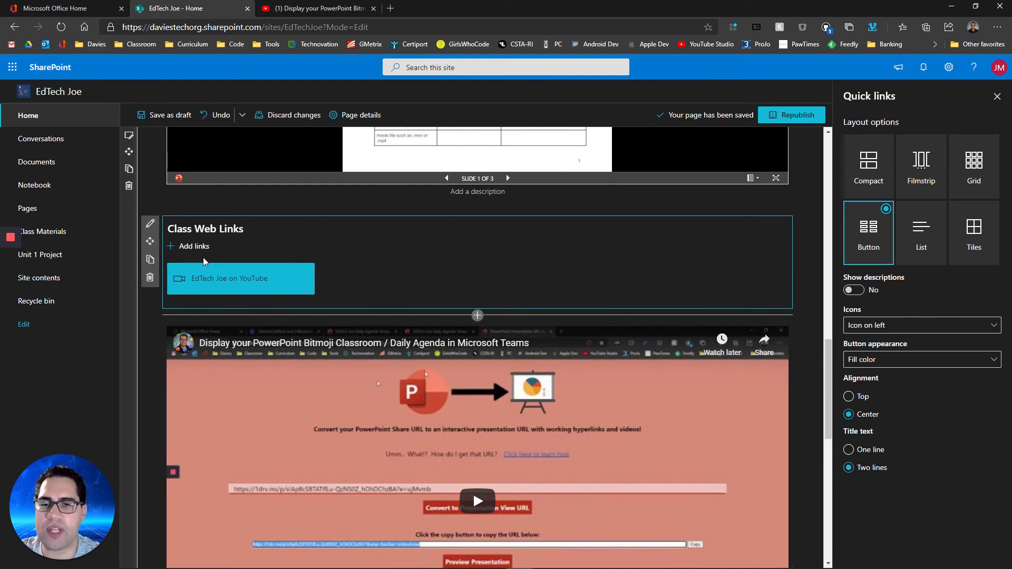
left_click(812, 310)
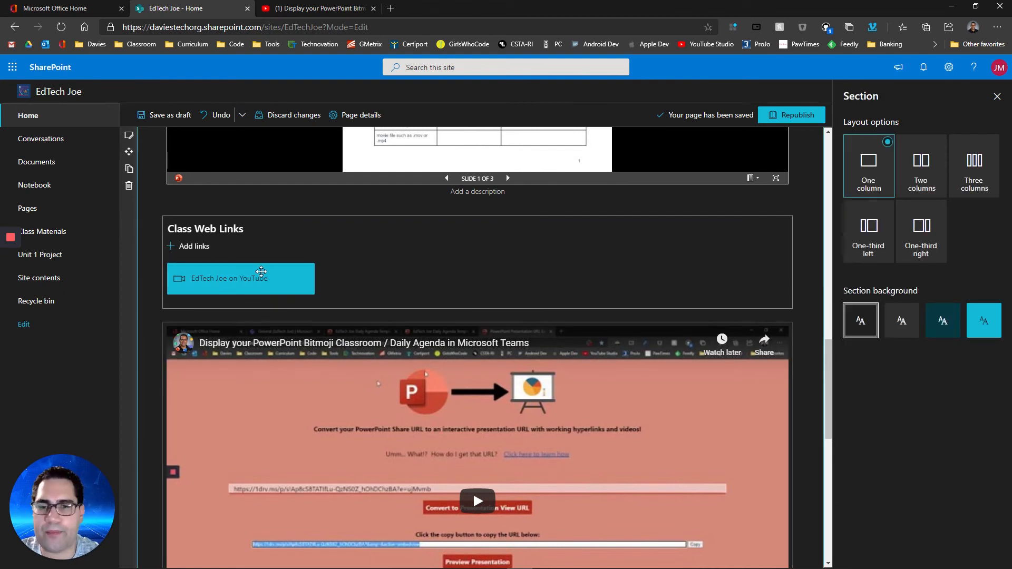
Browse the catalogue of web parts that can be added above the events web part, from featured items through the full A to Z list.
scroll(366, 400, "down", 3)
scroll(366, 401, "down", 5)
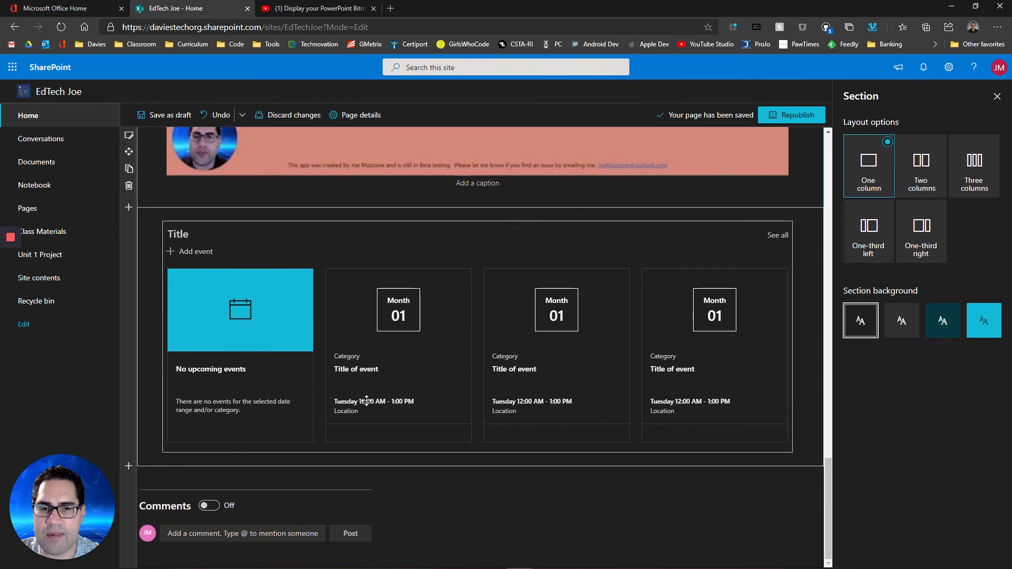
left_click(477, 214)
scroll(506, 346, "down", 8)
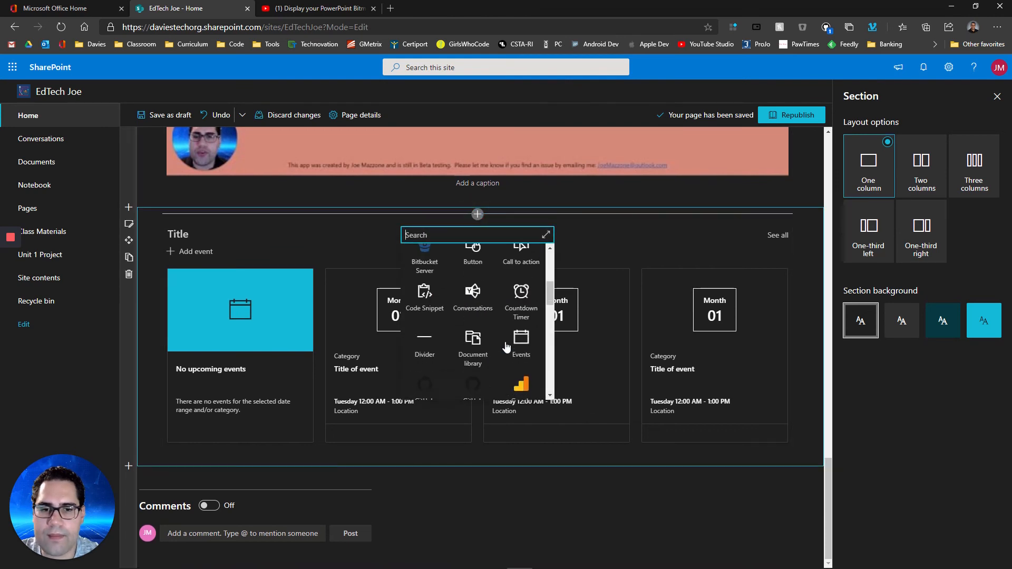
scroll(506, 347, "down", 5)
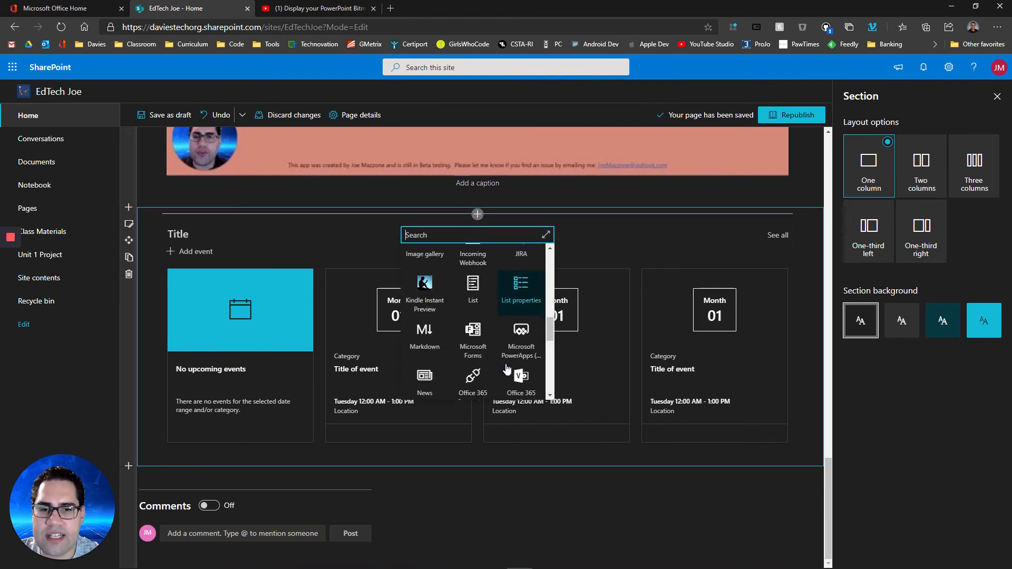
scroll(511, 332, "down", 1)
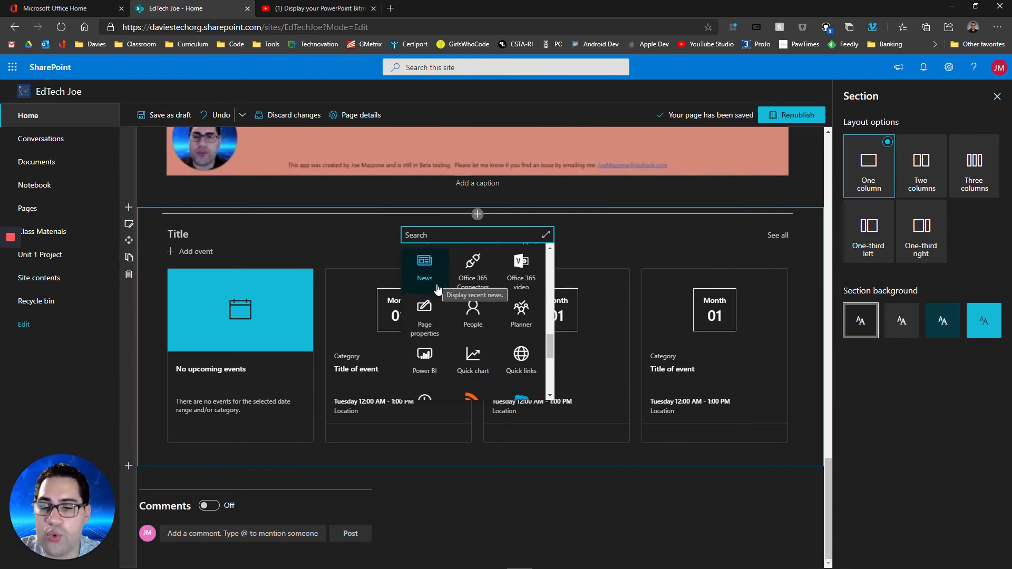
scroll(463, 364, "down", 2)
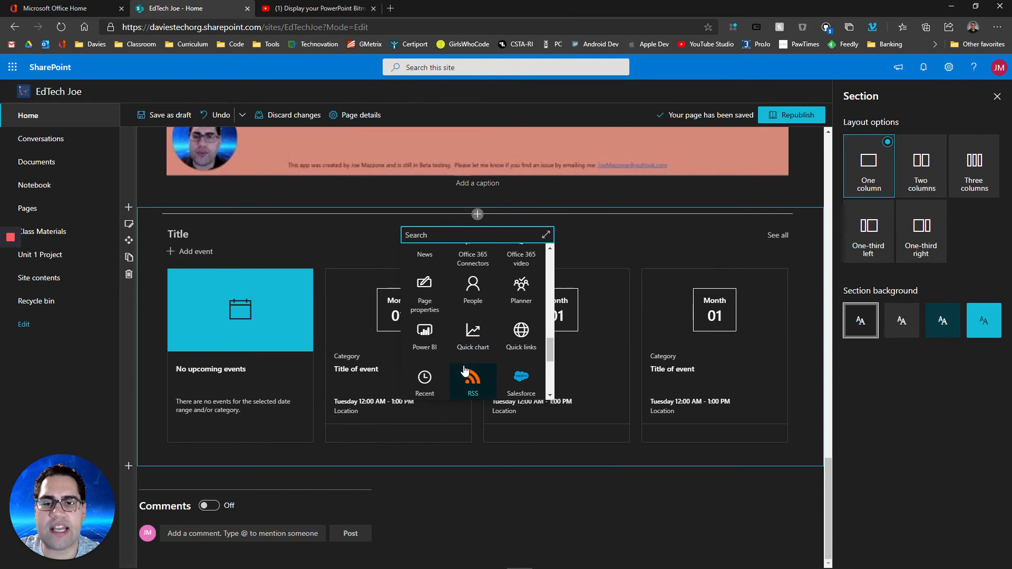
scroll(463, 370, "down", 2)
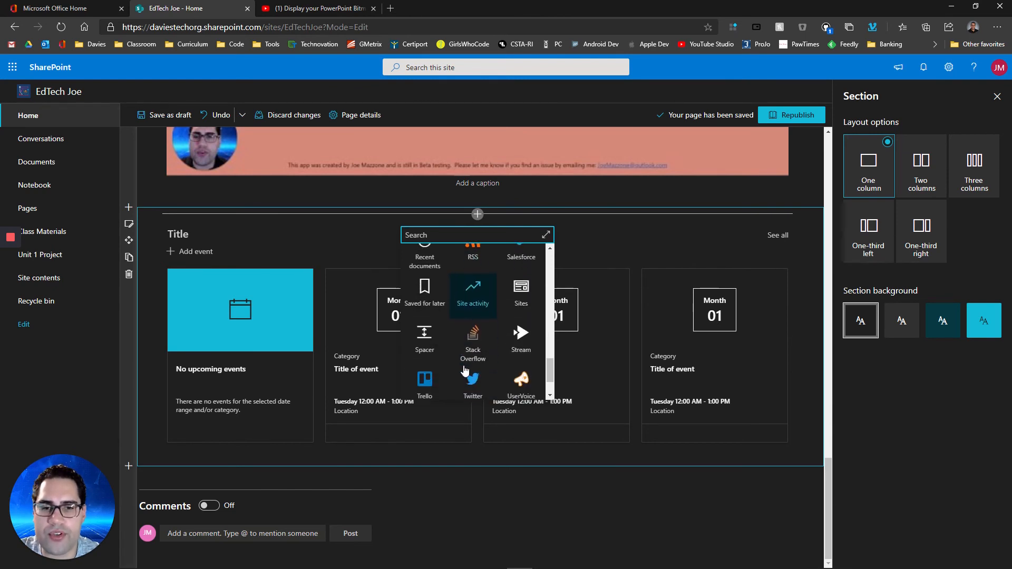
scroll(465, 371, "down", 1)
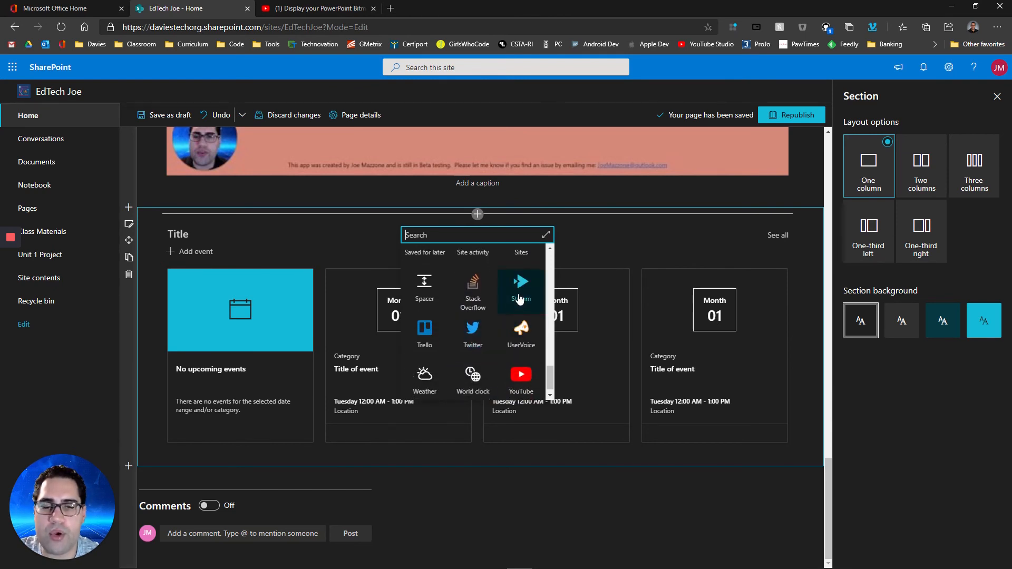
scroll(501, 363, "down", 1)
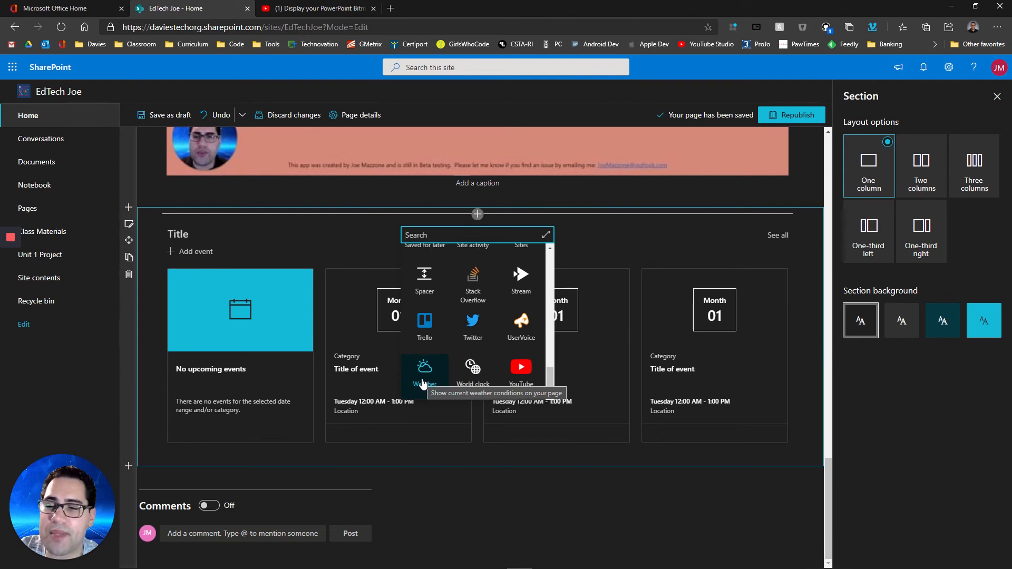
scroll(485, 338, "up", 5)
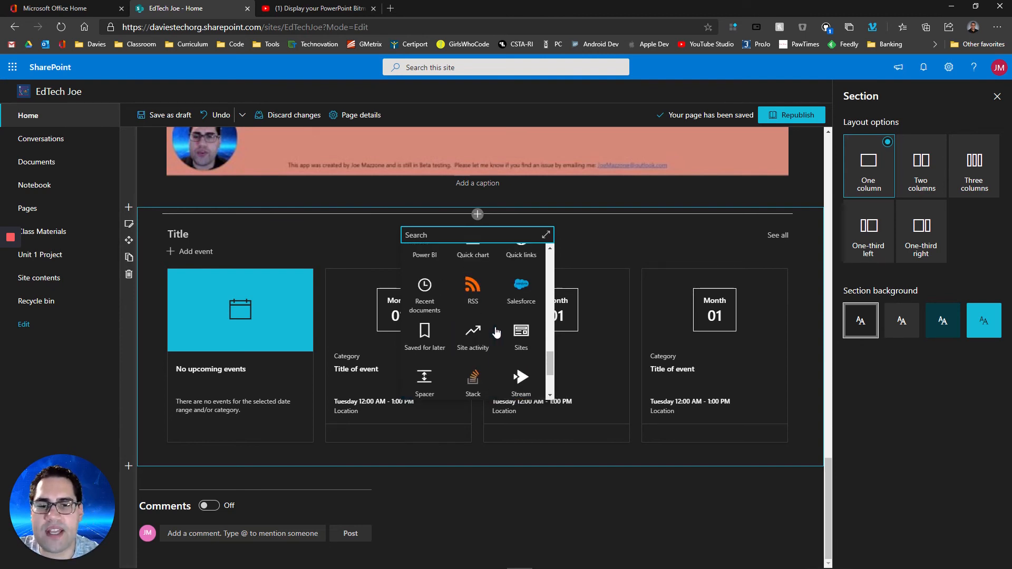
scroll(496, 331, "up", 4)
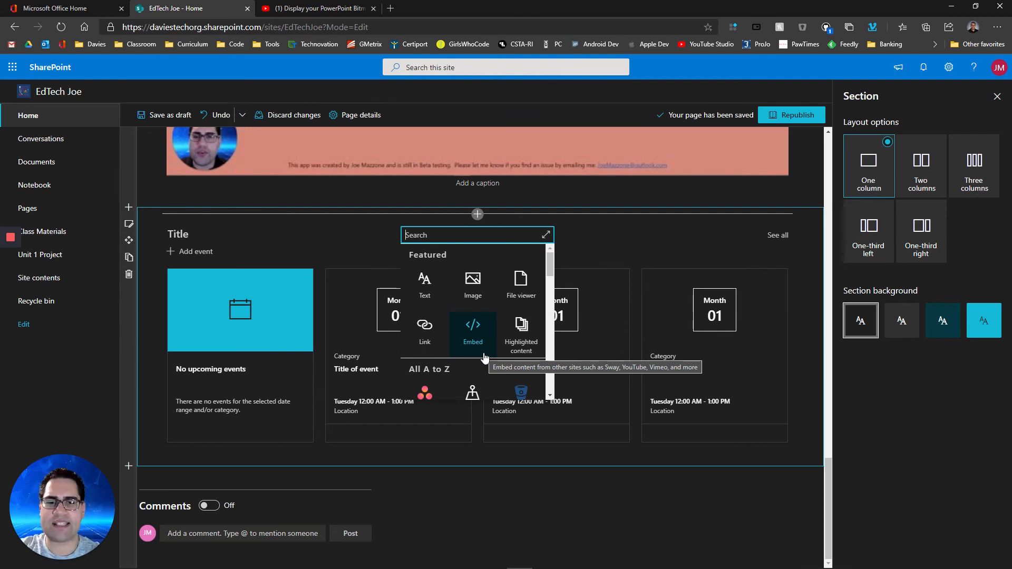
Add an image web part above the events, using the first classroom photo from a web search for "Classrooms".
left_click(484, 286)
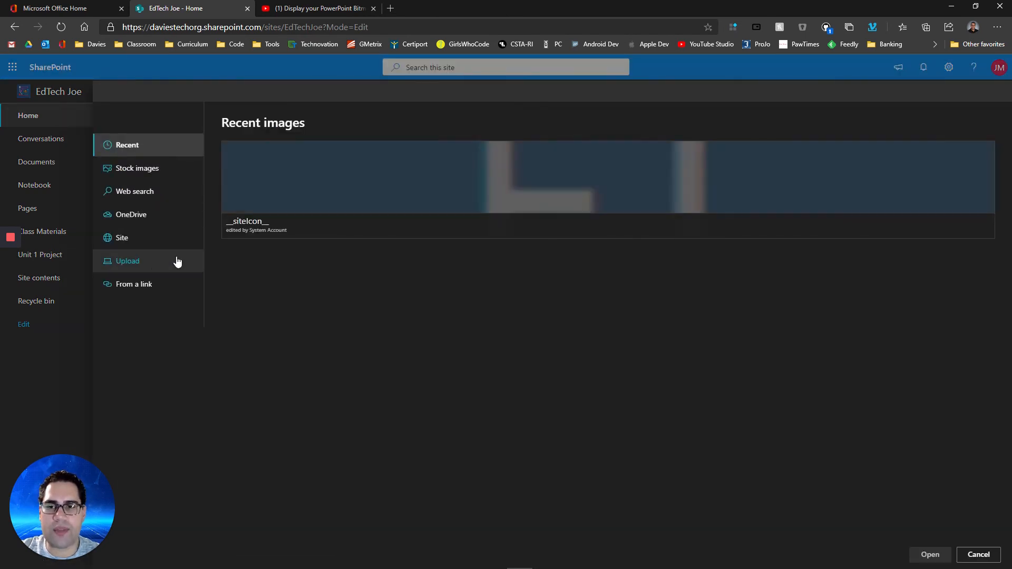
left_click(150, 199)
left_click(378, 232)
left_click(287, 228)
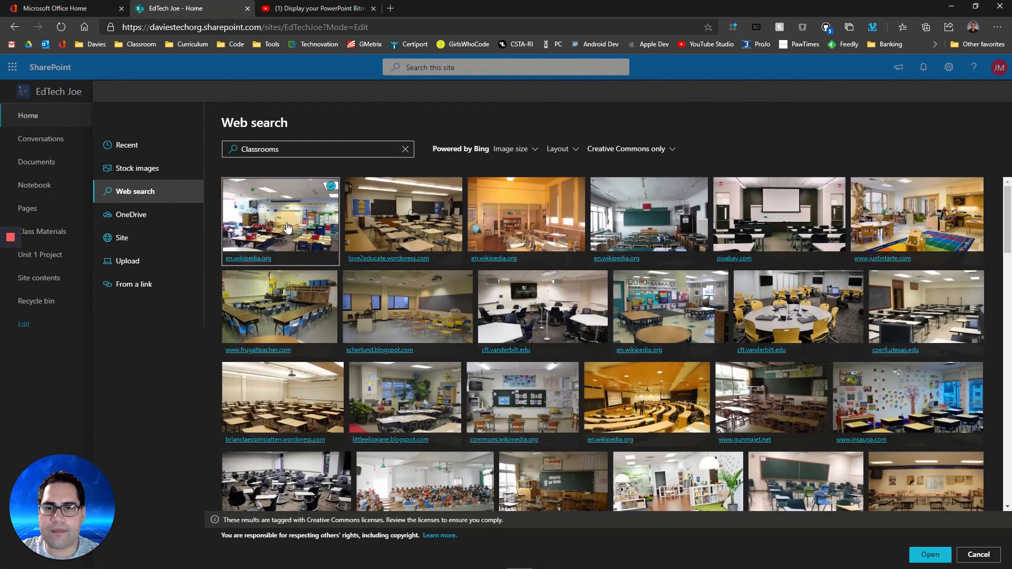
left_click(929, 554)
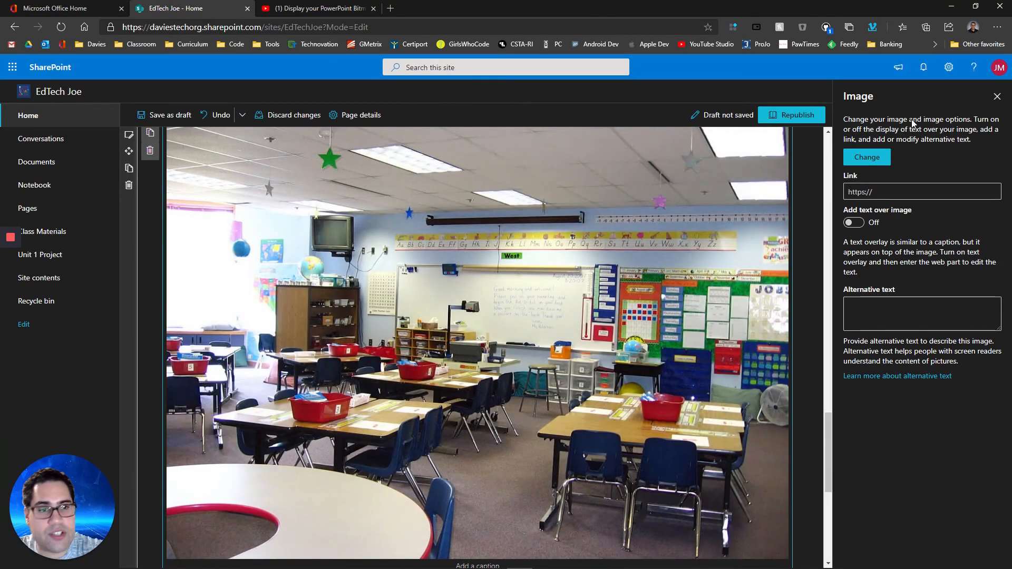
scroll(282, 264, "up", 3)
scroll(219, 343, "down", 1)
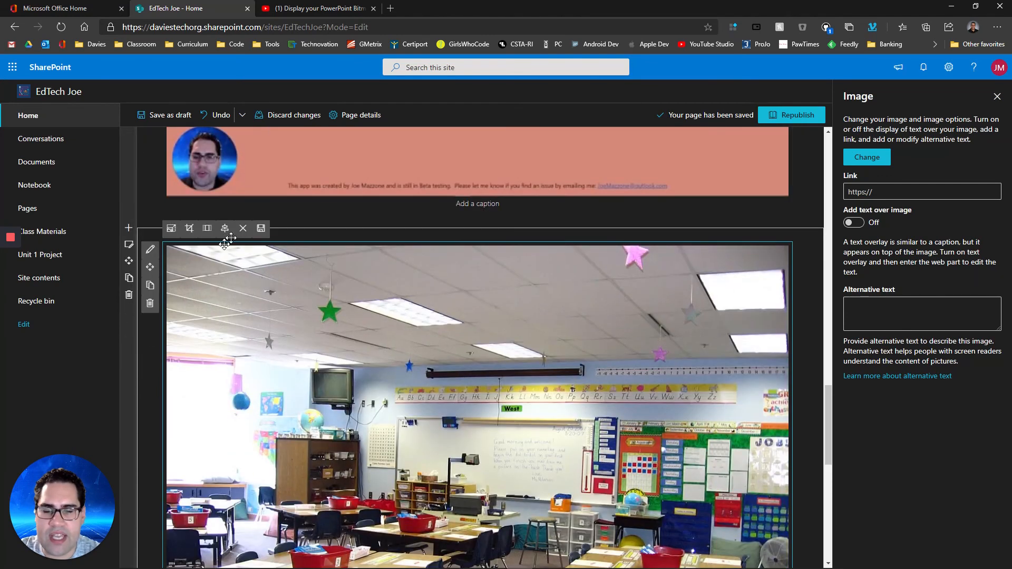
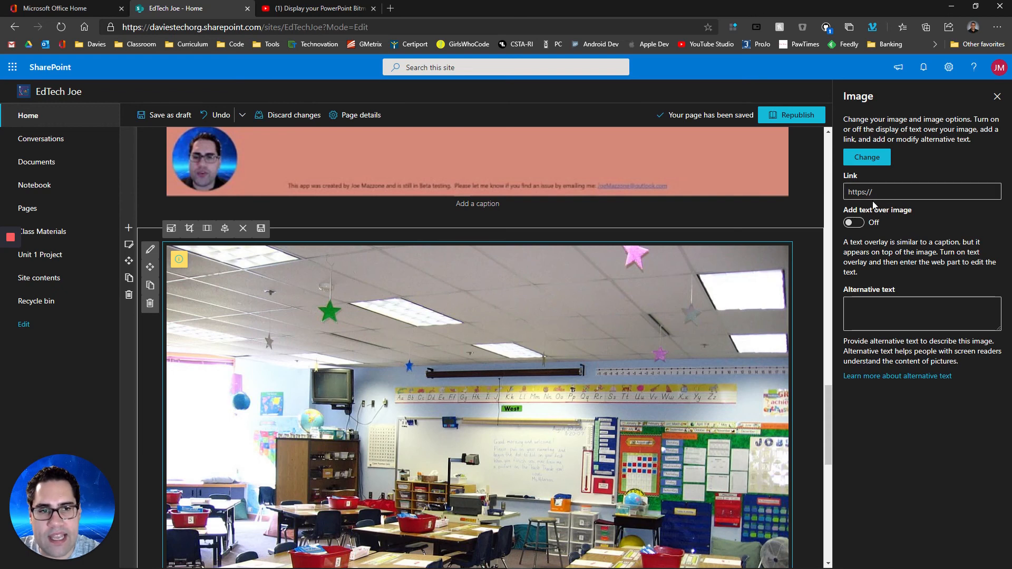
Try the text overlay option on the classroom image and turn it back off.
left_click(858, 231)
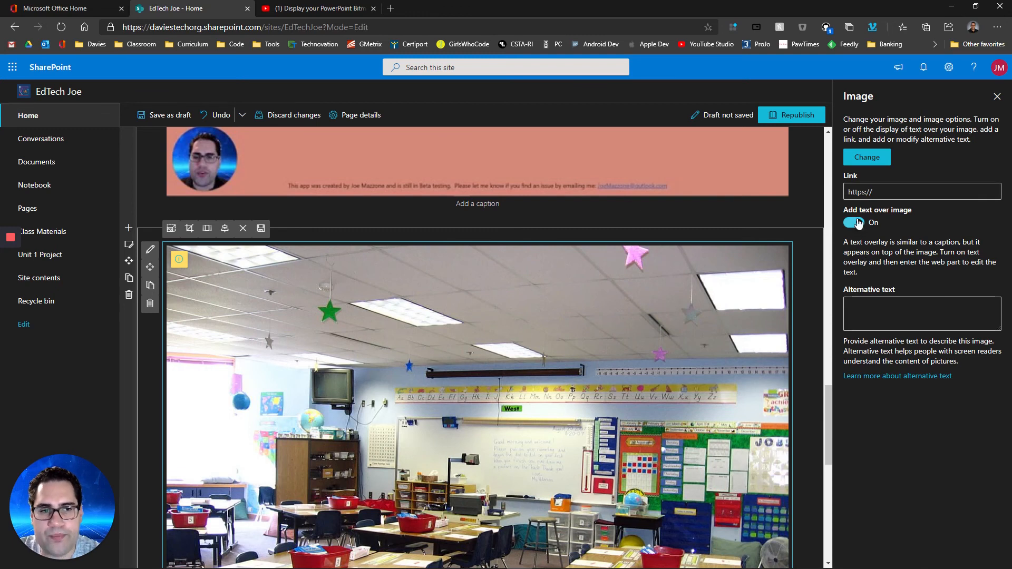
left_click(858, 224)
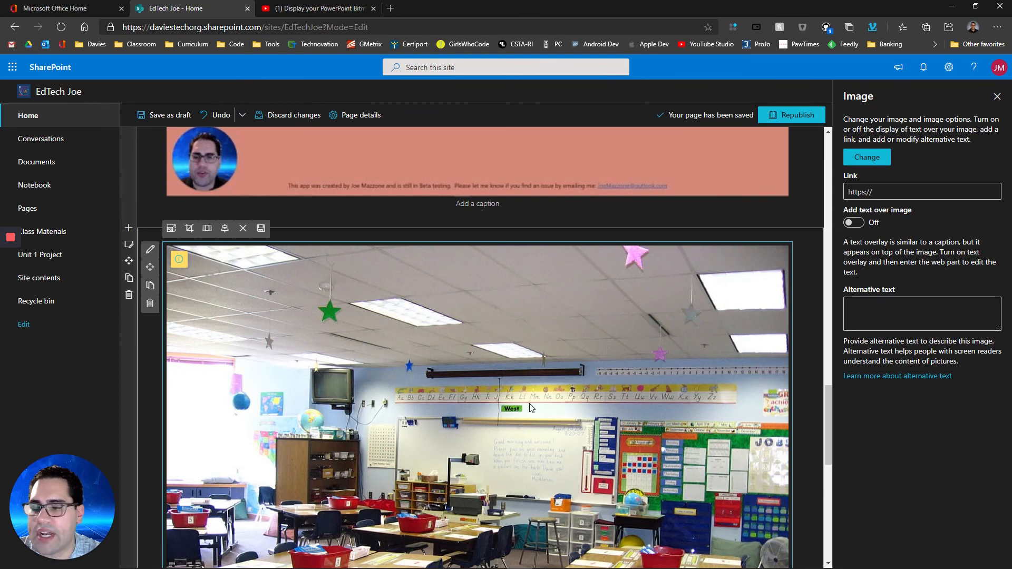
scroll(530, 403, "up", 16)
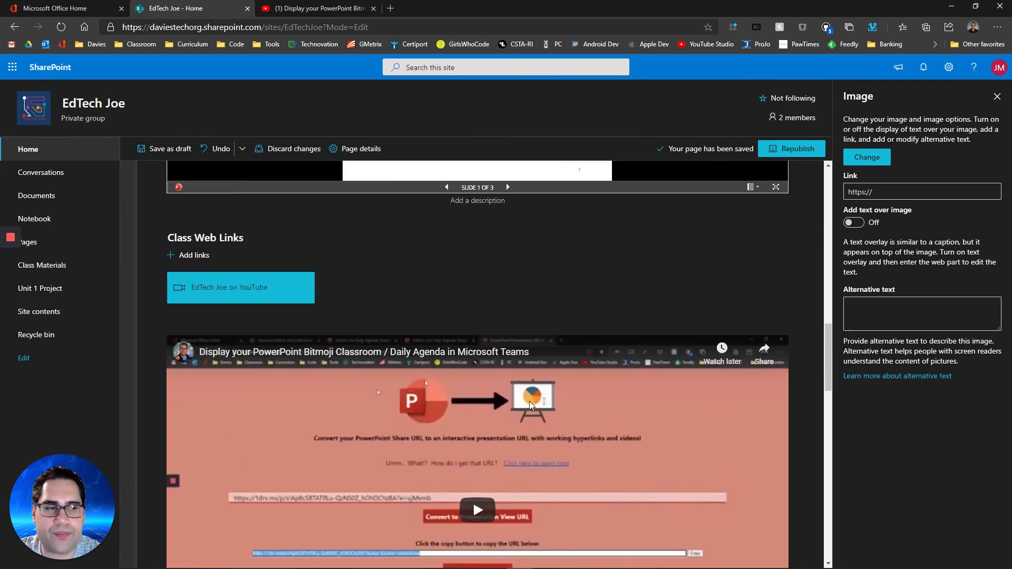
scroll(530, 401, "up", 4)
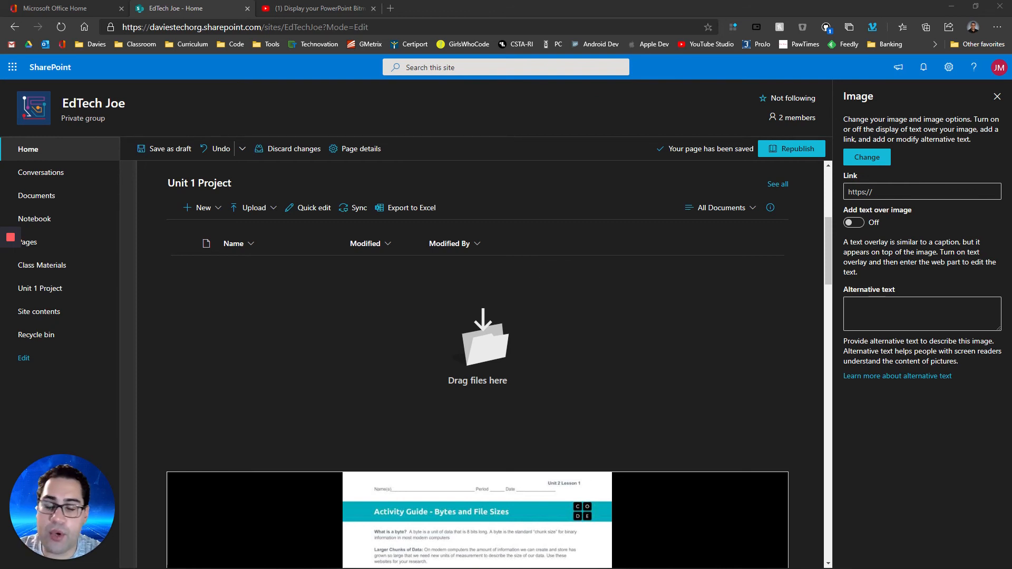
Open the Microsoft Tech Community article on SharePoint site templates for Education and examine the school, staff and class templates.
left_click(459, 277)
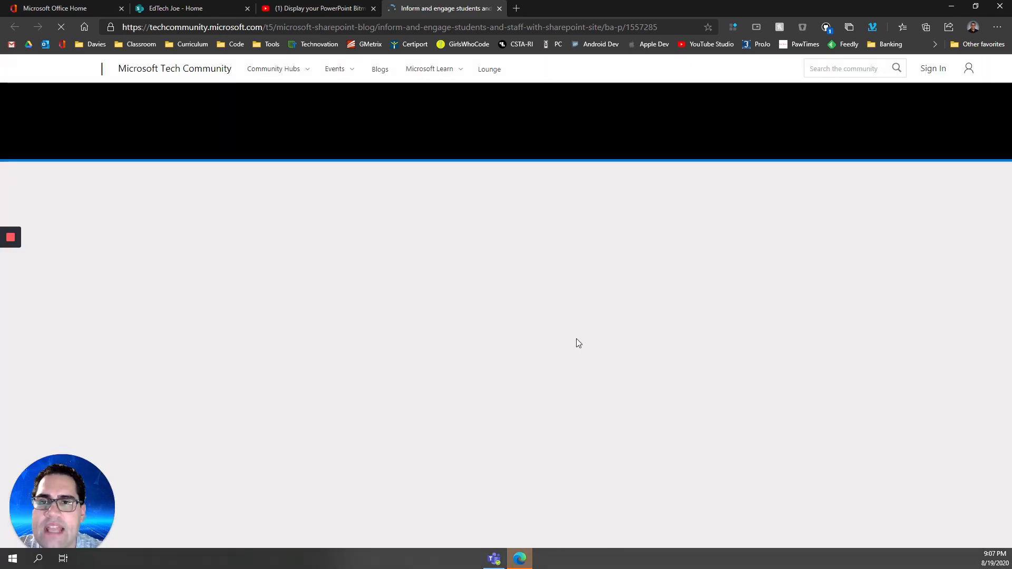
scroll(417, 400, "down", 3)
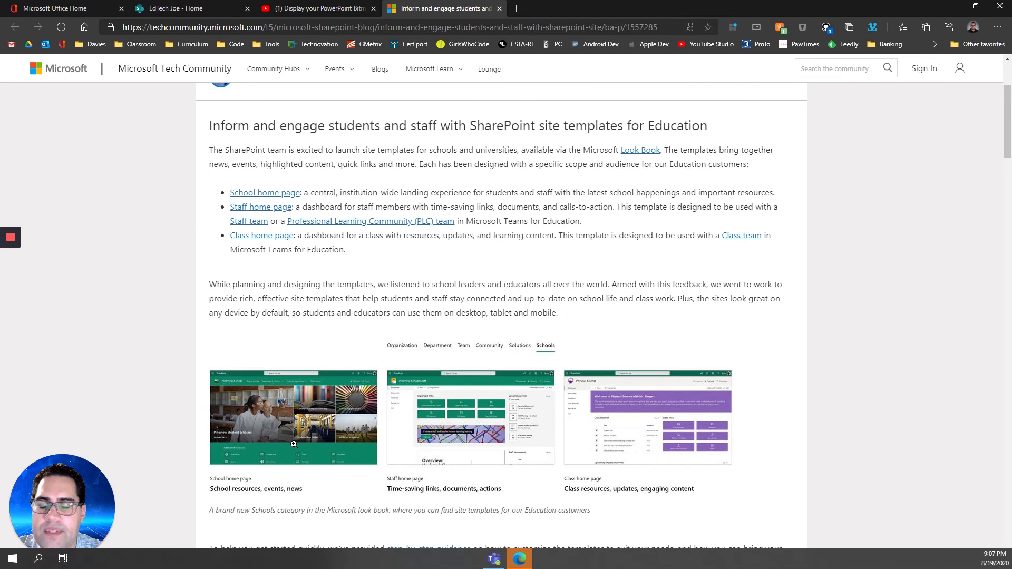
left_click(129, 468)
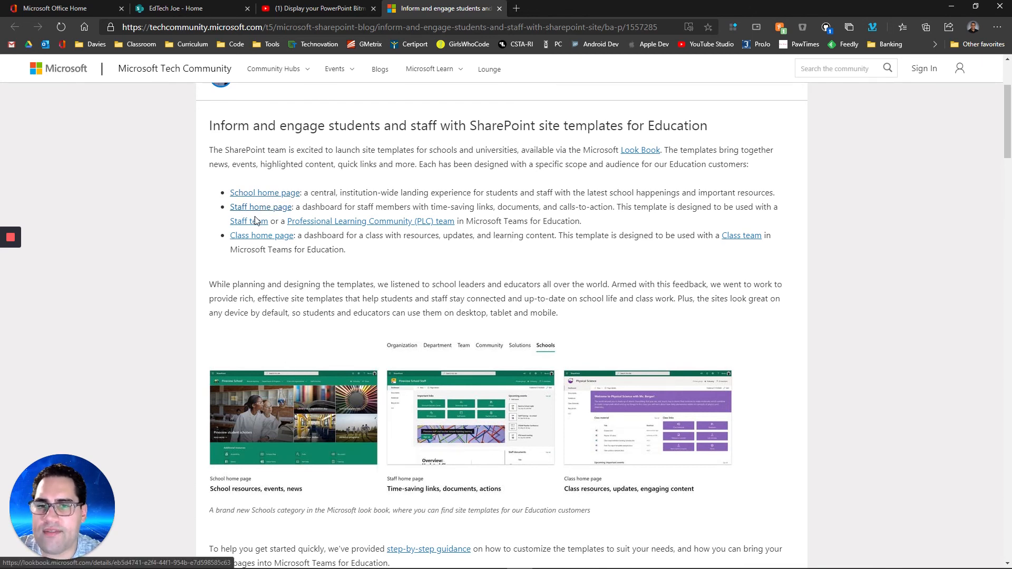
Open the School home page template in the SharePoint look book and examine its full page preview.
left_click(265, 194)
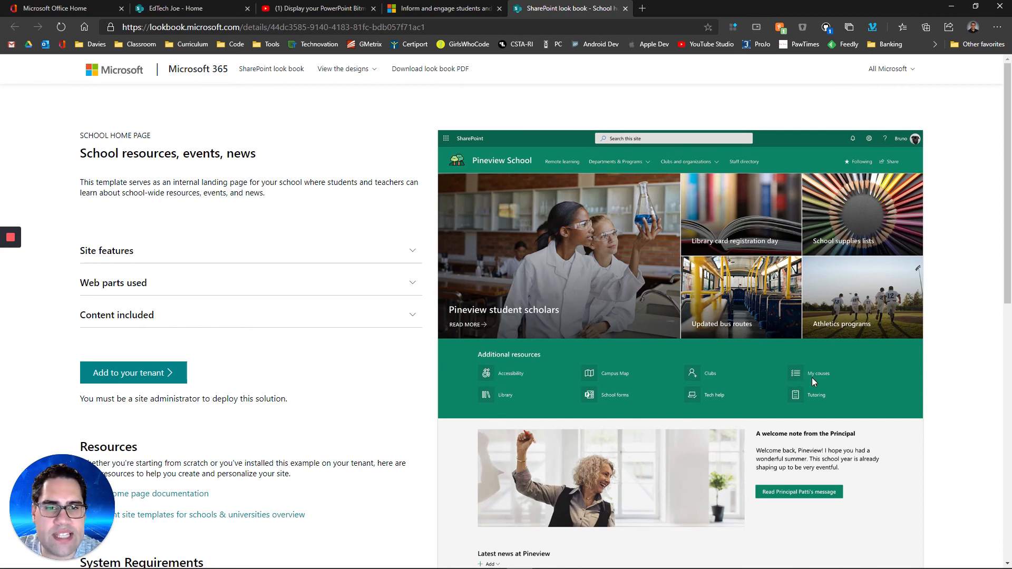
scroll(812, 377, "down", 6)
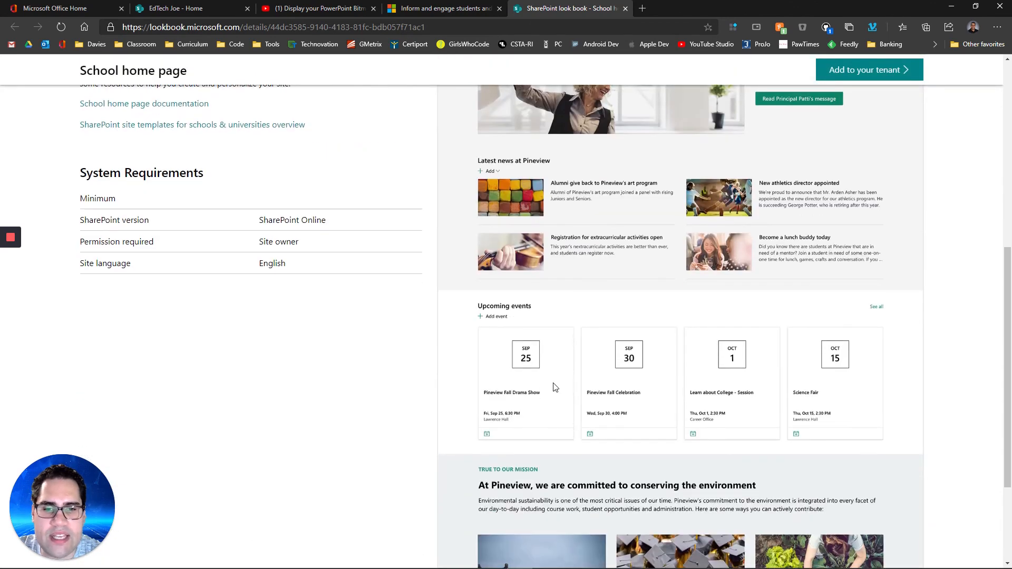
scroll(555, 388, "down", 3)
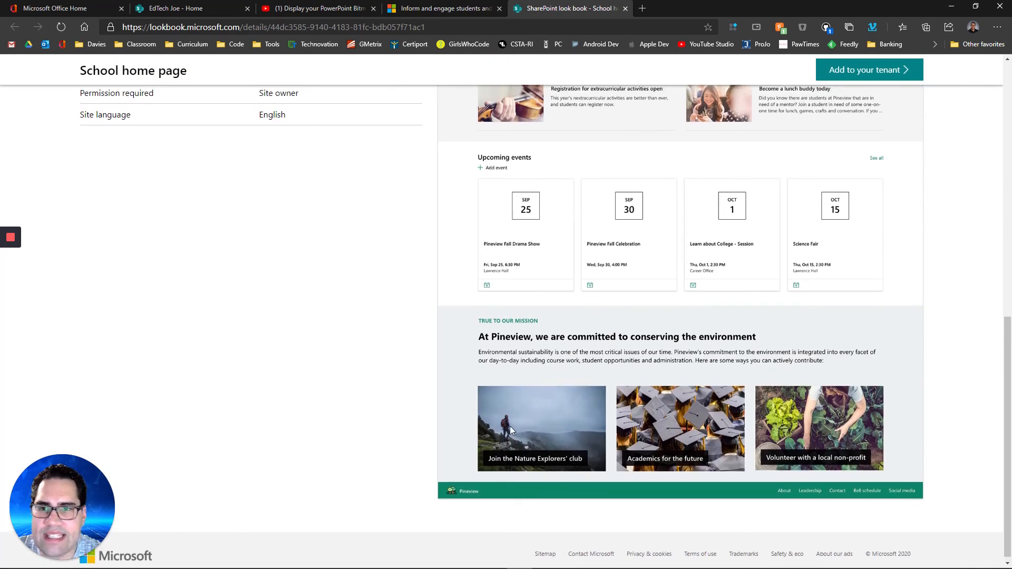
scroll(546, 305, "up", 7)
scroll(324, 311, "up", 1)
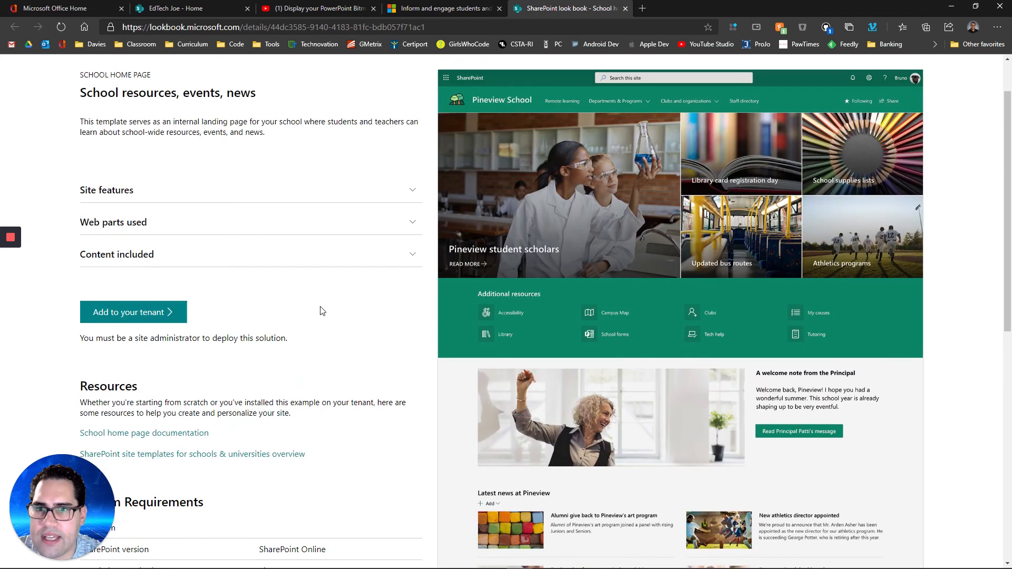
Expand the template's site features, read the Custom theme help article, and close it.
left_click(411, 196)
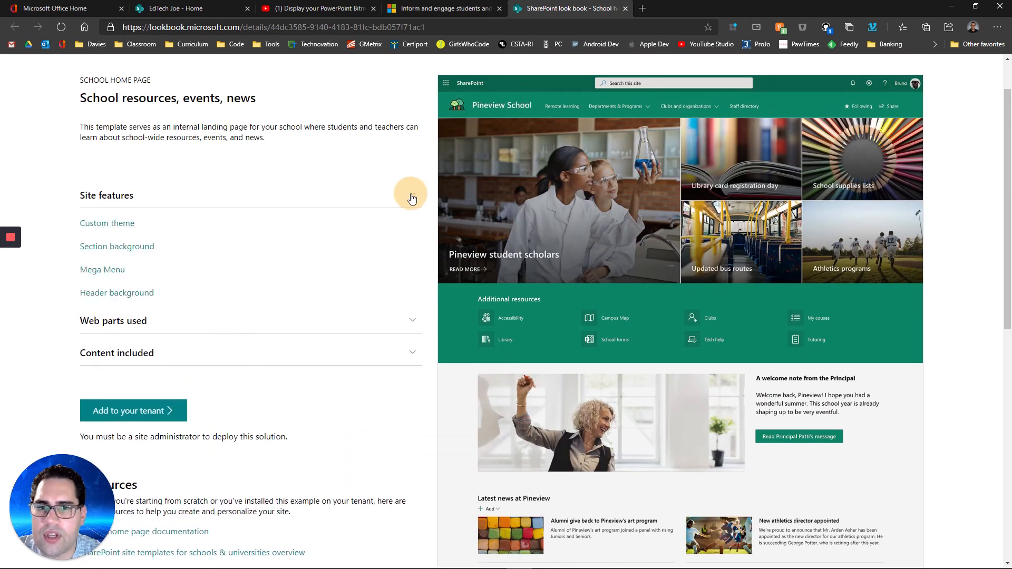
left_click(106, 226)
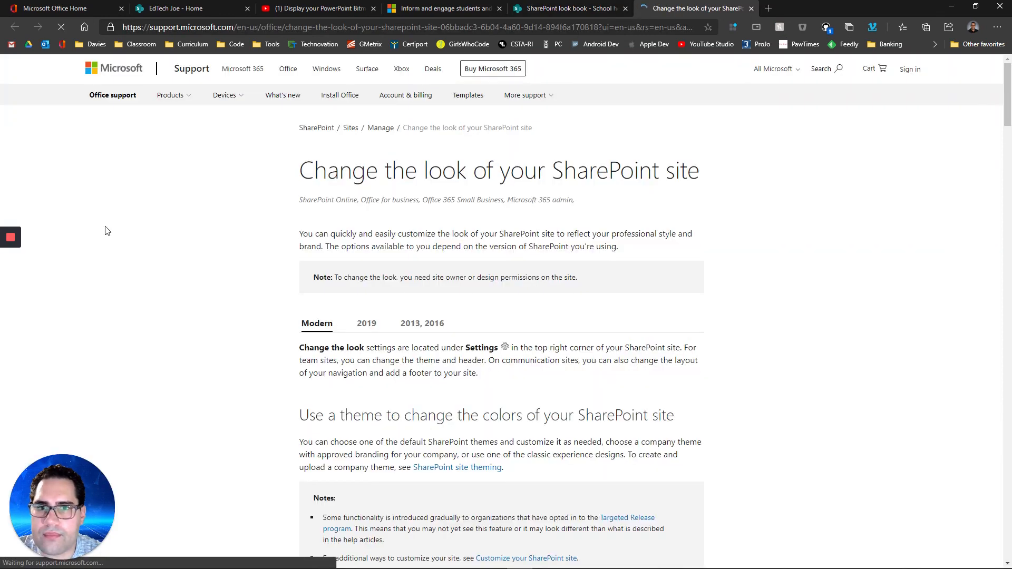
scroll(369, 274, "down", 2)
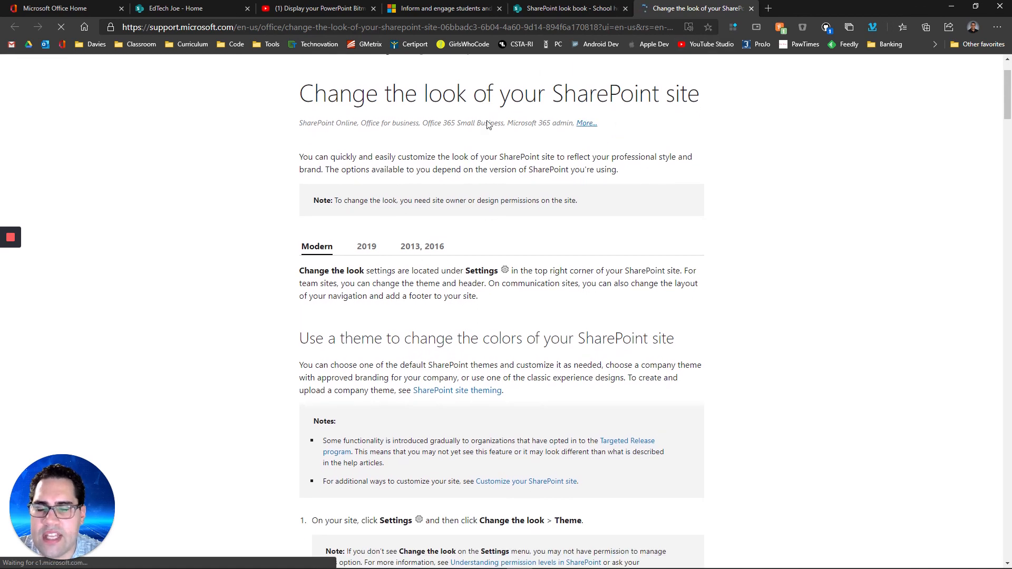
scroll(407, 312, "down", 3)
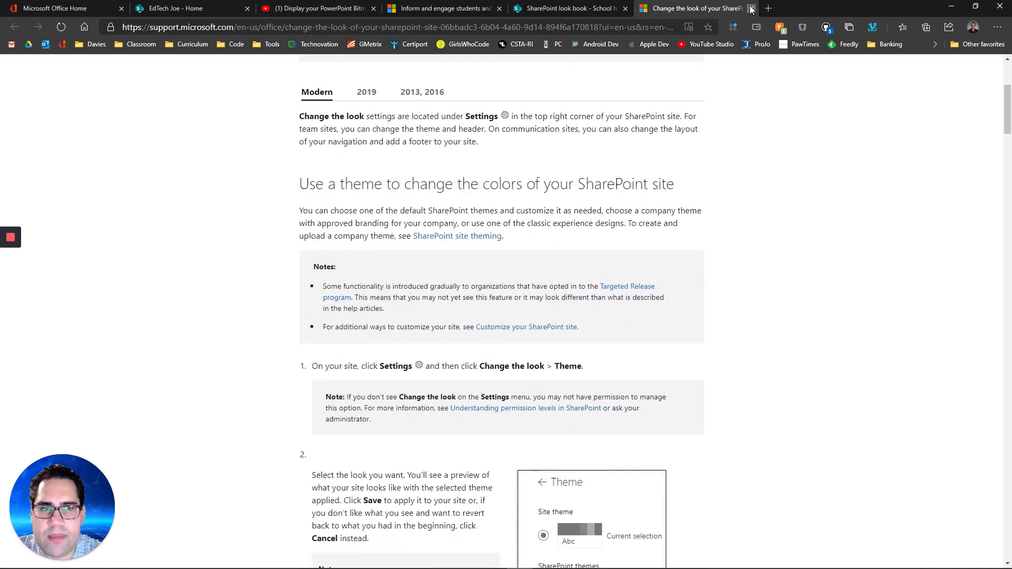
left_click(751, 9)
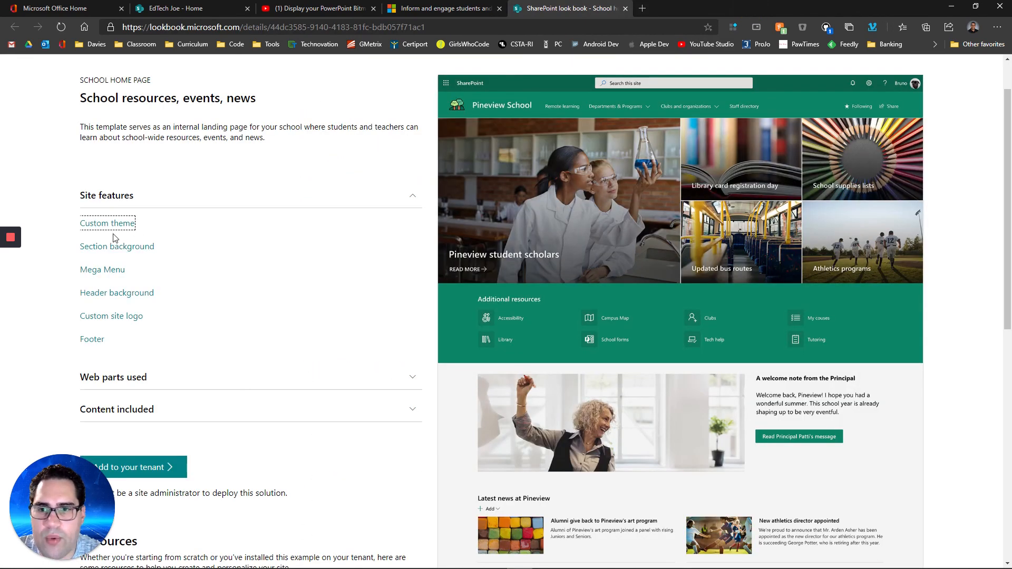
Expand the web parts used in the School home page template and review them with the resources and system requirements.
left_click(121, 377)
scroll(227, 402, "down", 6)
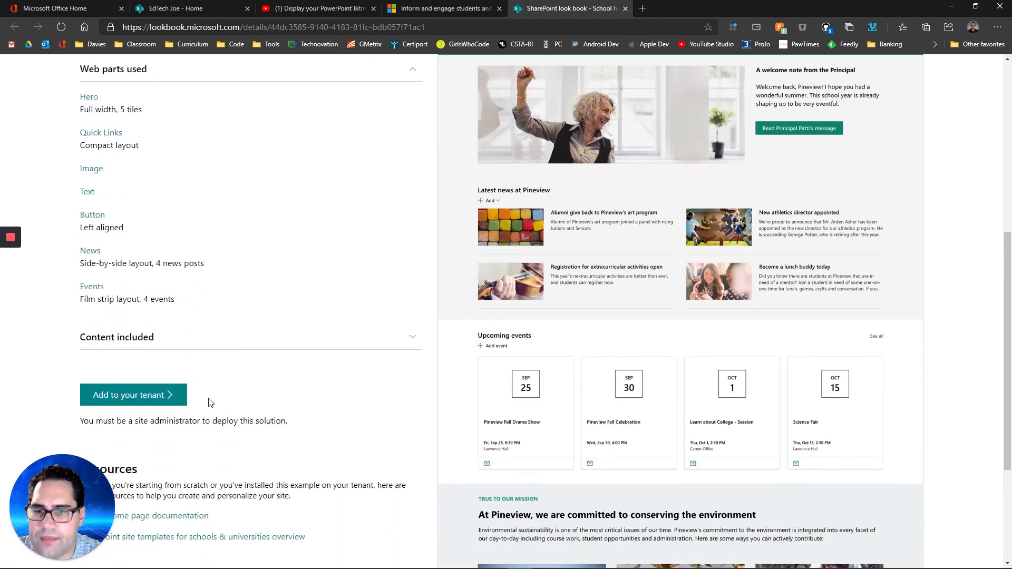
scroll(221, 403, "up", 1)
scroll(240, 407, "down", 5)
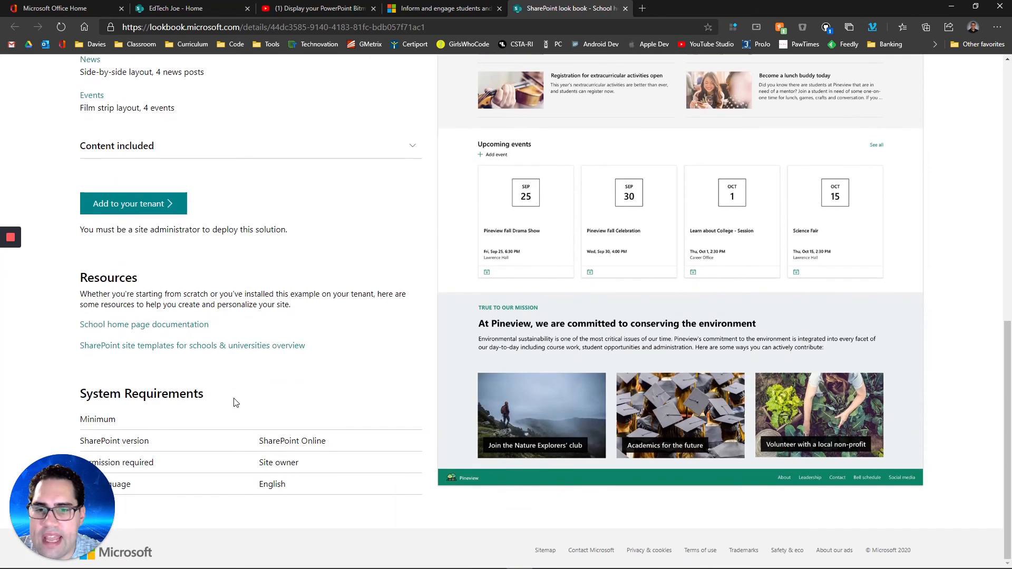
Open the Class home page template in the SharePoint look book and examine its full page preview.
scroll(236, 403, "up", 10)
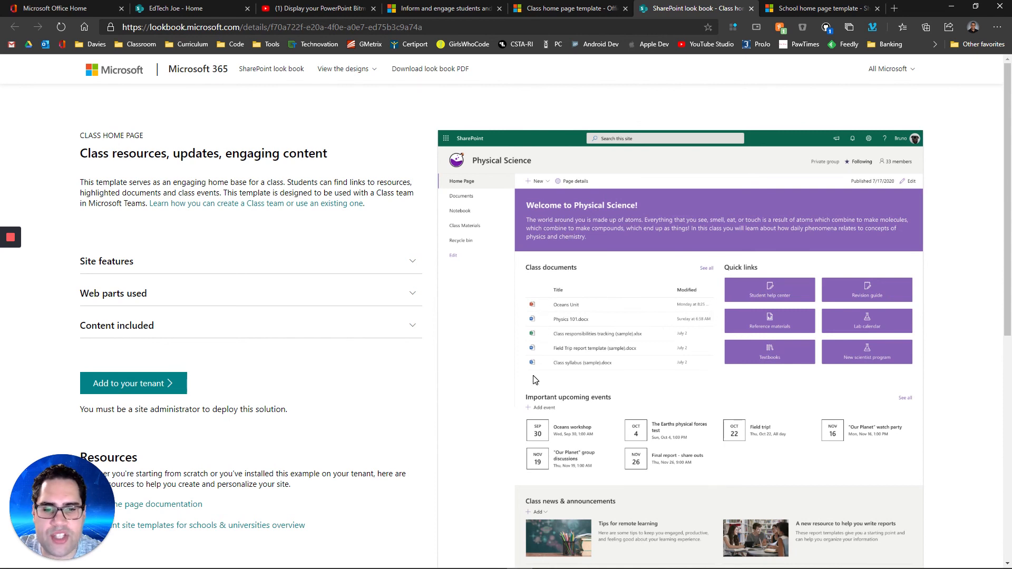
scroll(533, 380, "down", 3)
scroll(533, 376, "down", 4)
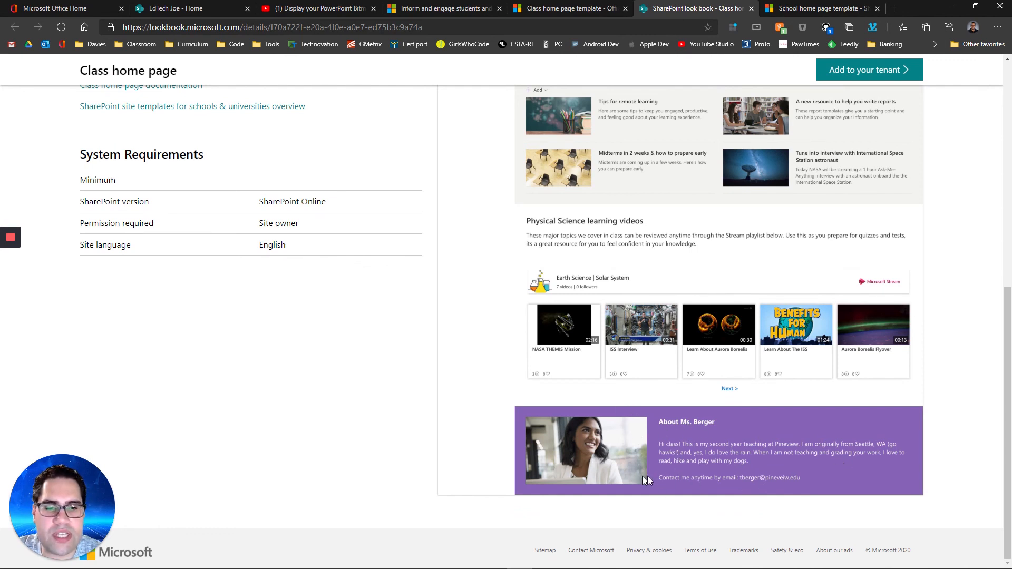
scroll(681, 447, "up", 8)
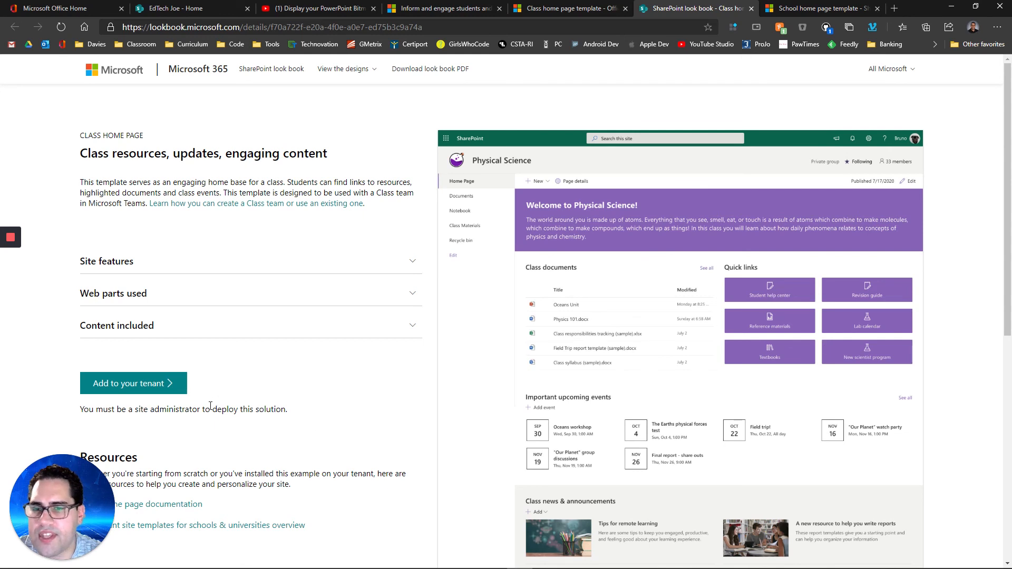
Start adding the Class home page template to the tenant and check the Site URL requirement in the provisioning form.
left_click(152, 388)
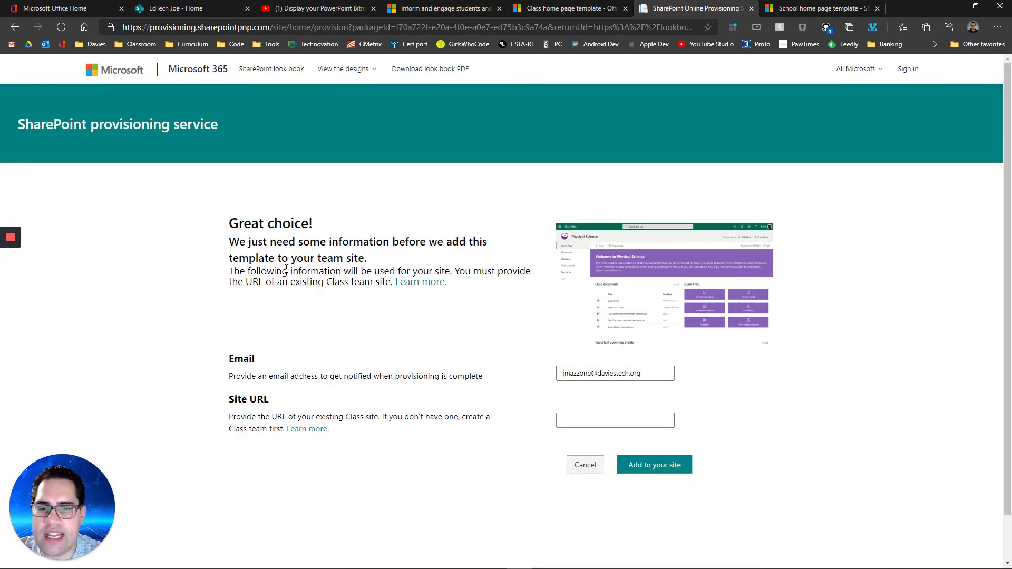
left_click_drag(228, 399, 318, 405)
left_click(317, 406)
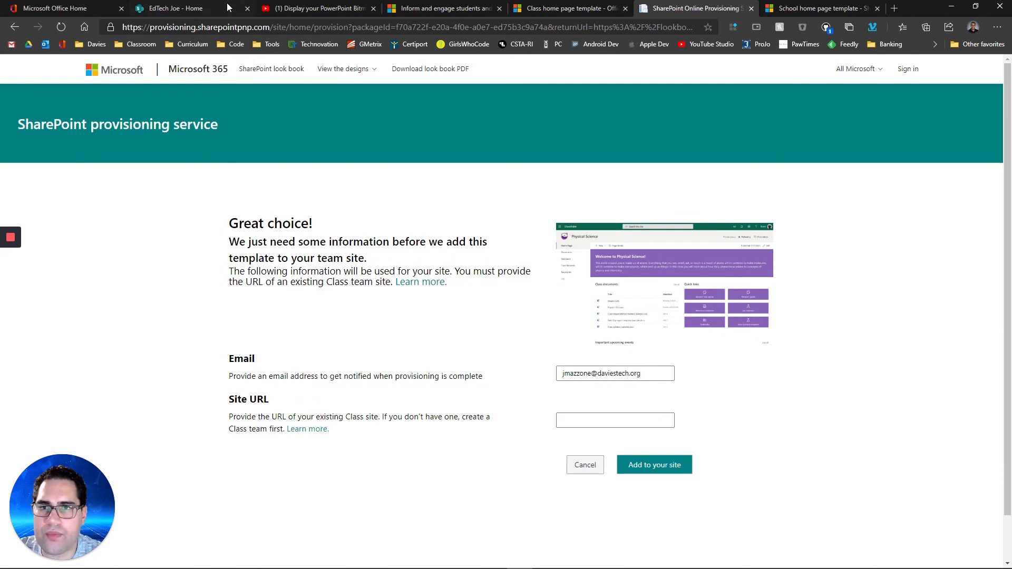
Switch to the EdTech Joe SharePoint site, republish its home page and copy the site's URL.
left_click(200, 9)
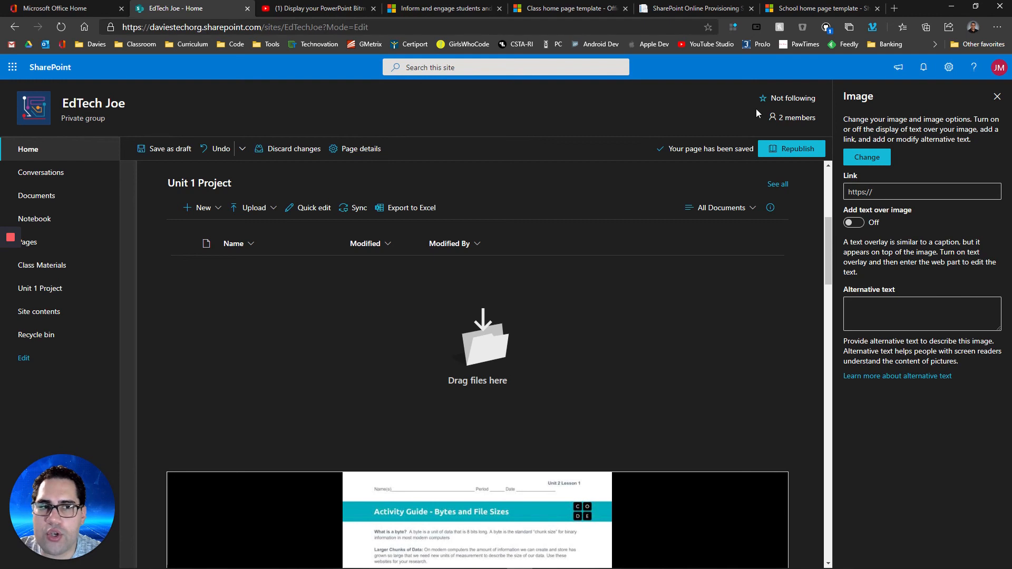
left_click(791, 148)
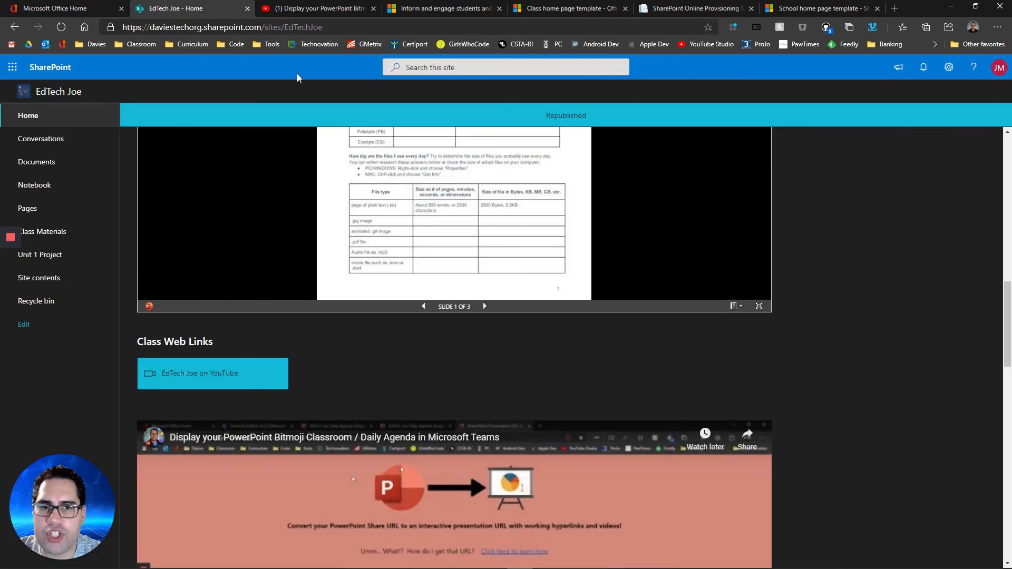
left_click_drag(325, 27, 122, 27)
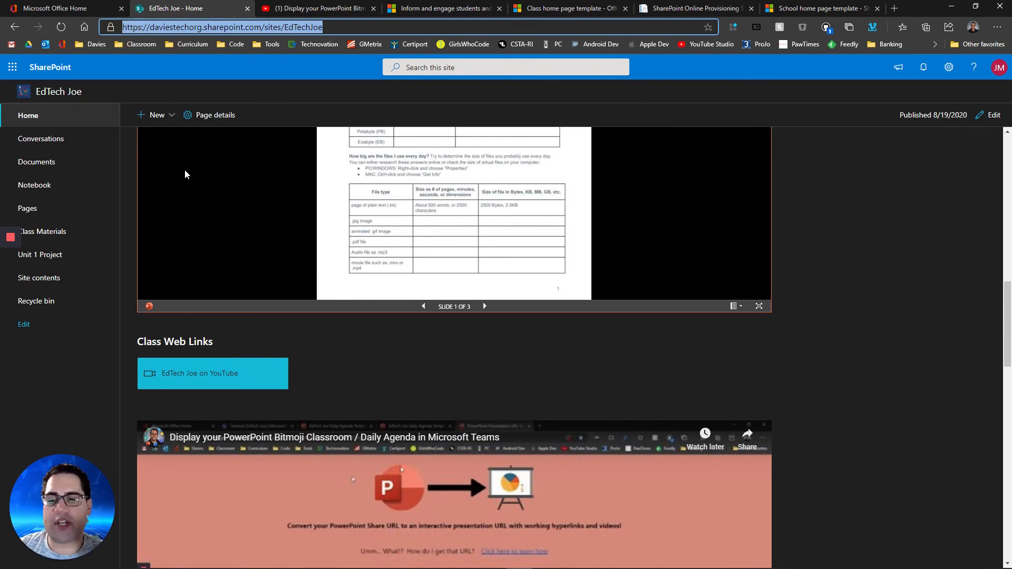
right_click(291, 27)
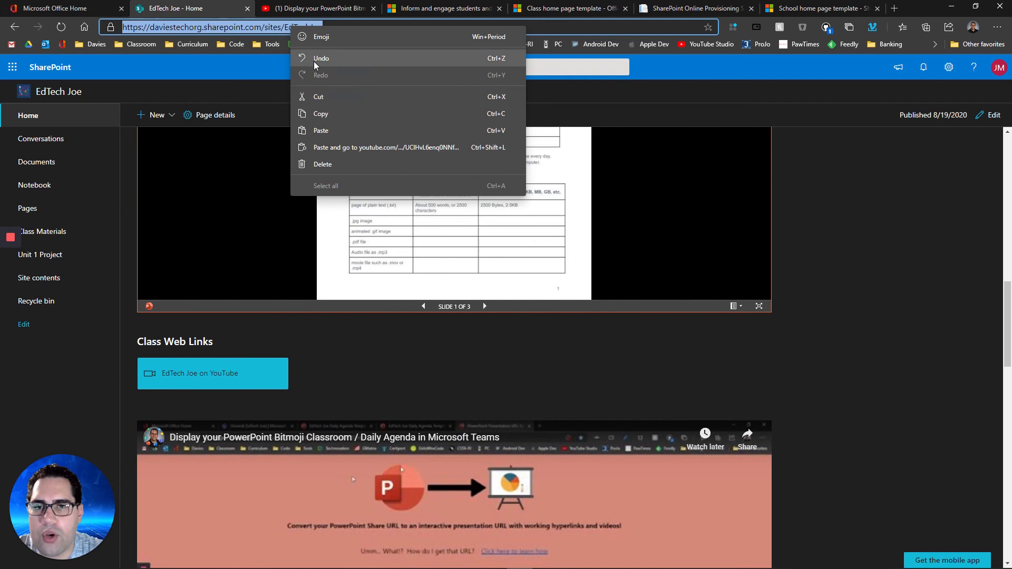
left_click(311, 109)
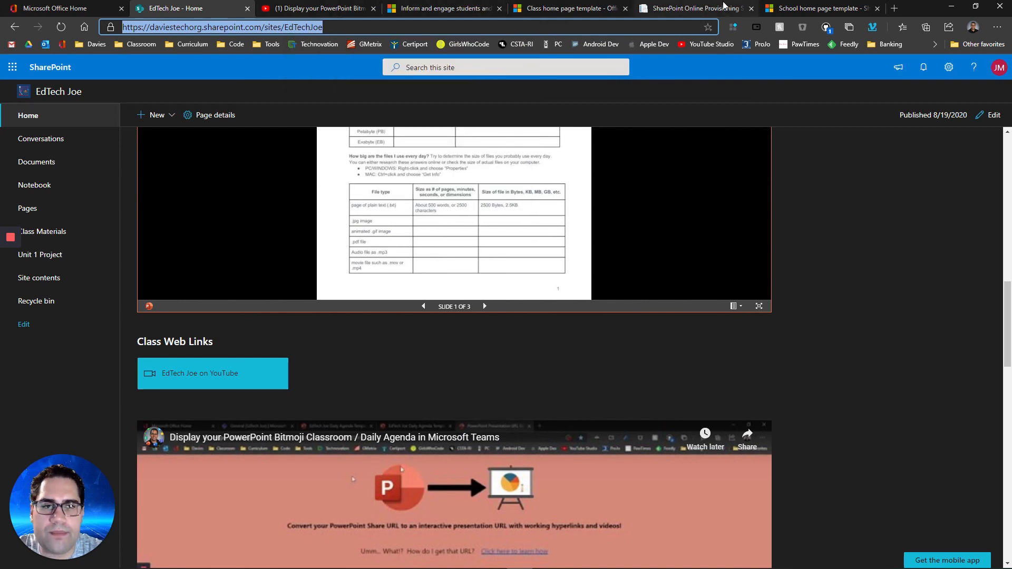
Submit the Class home page provisioning form with the copied EdTech Joe site address as Site URL and confirm the provisioning.
left_click(688, 5)
left_click(591, 421)
key("ctrl+v")
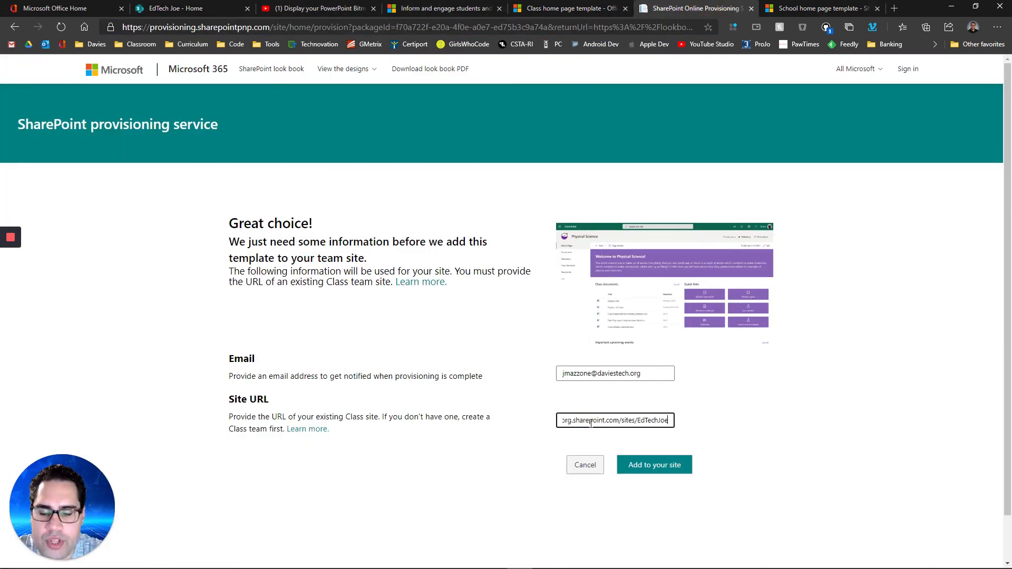
left_click(657, 468)
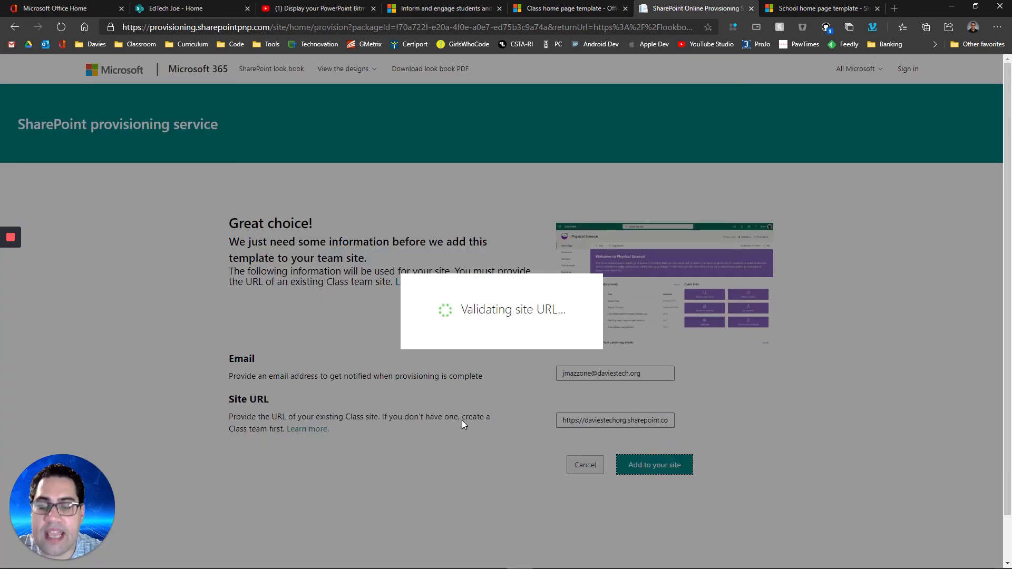
left_click(576, 420)
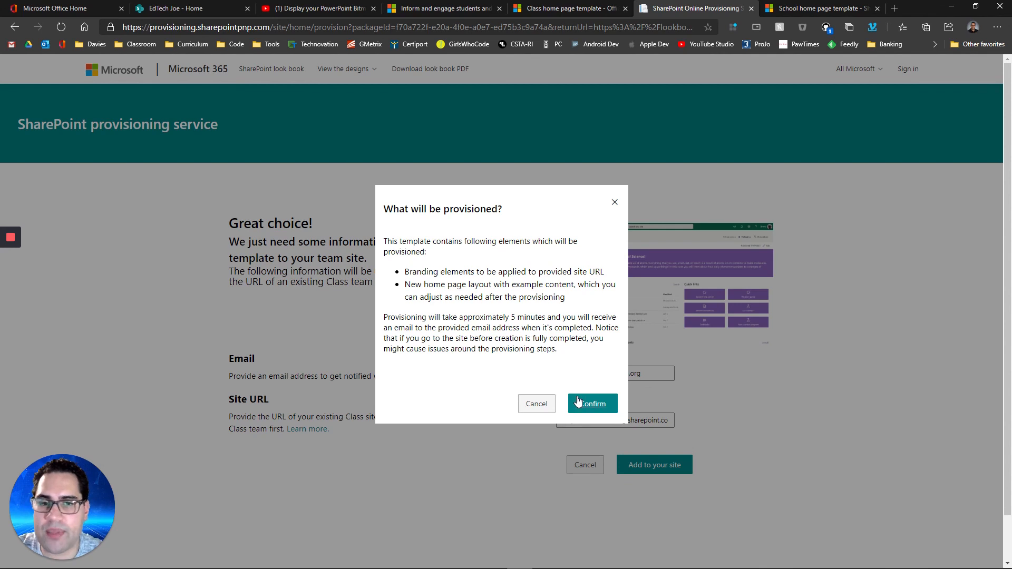
left_click(591, 403)
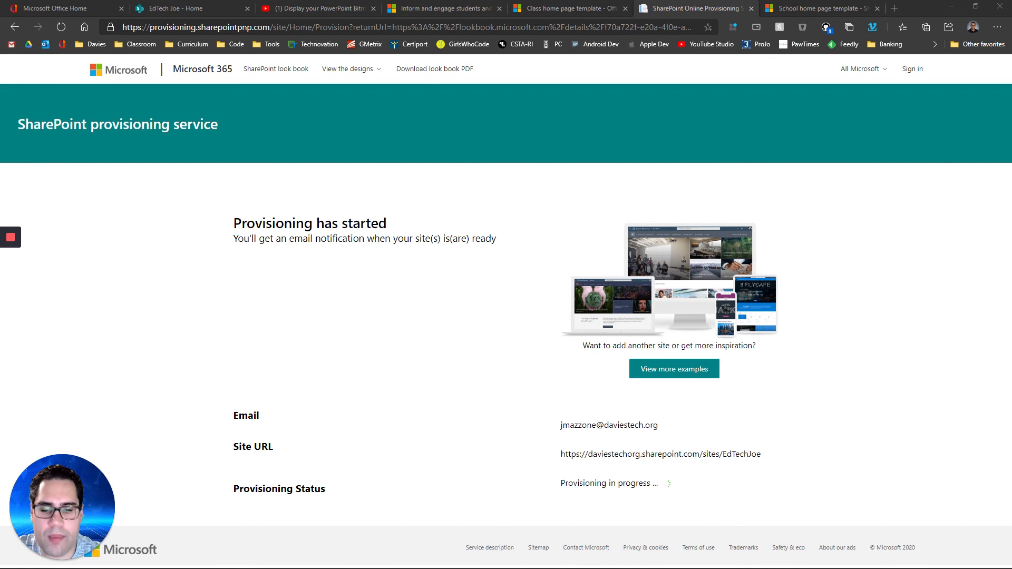
Open the Education category page on templates.office.com in a new browser tab and browse its Word, PowerPoint and Excel templates.
left_click(894, 8)
key("ctrl+v")
key("Return")
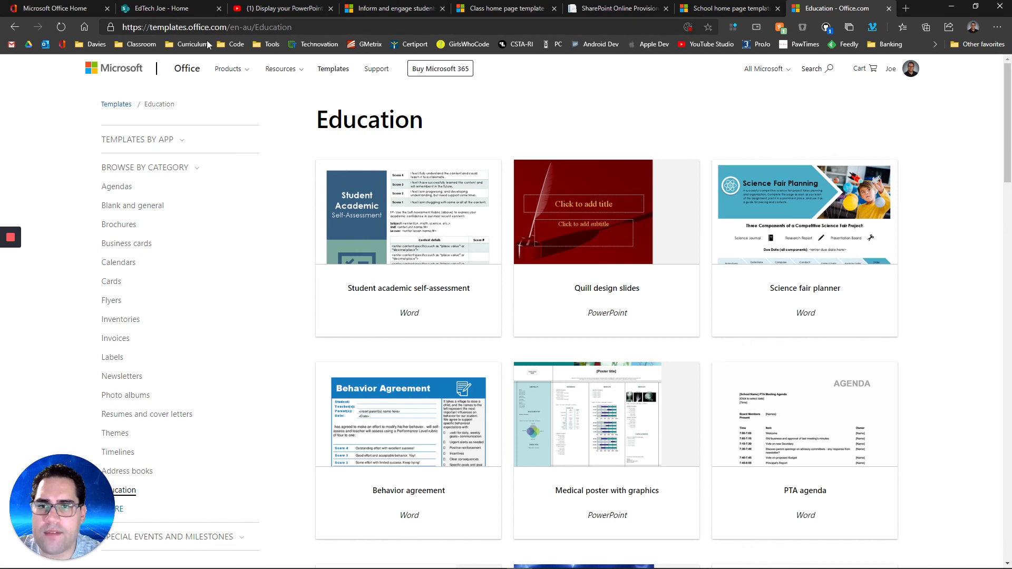
scroll(385, 221, "down", 3)
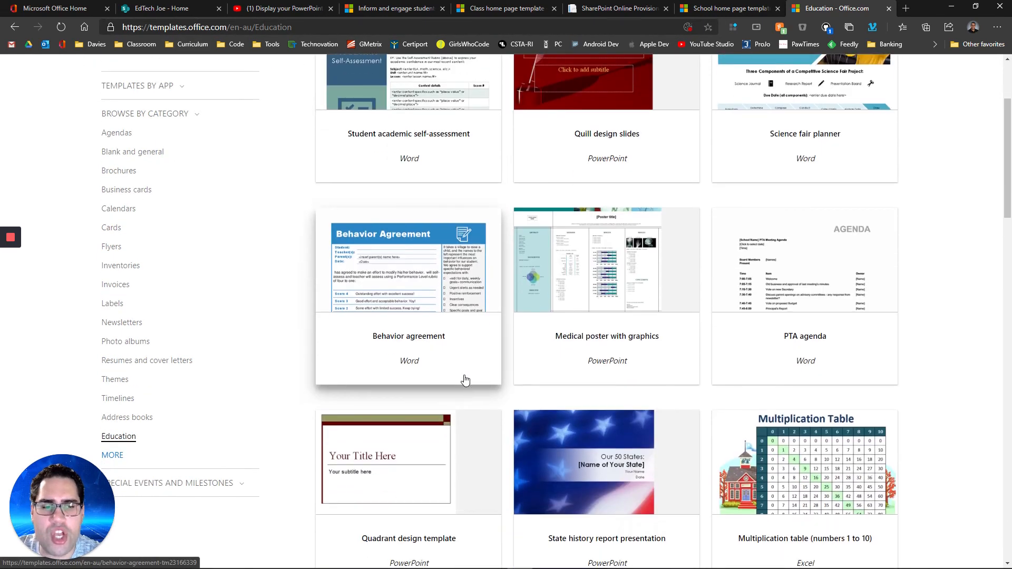
scroll(671, 271, "down", 1)
scroll(754, 464, "down", 4)
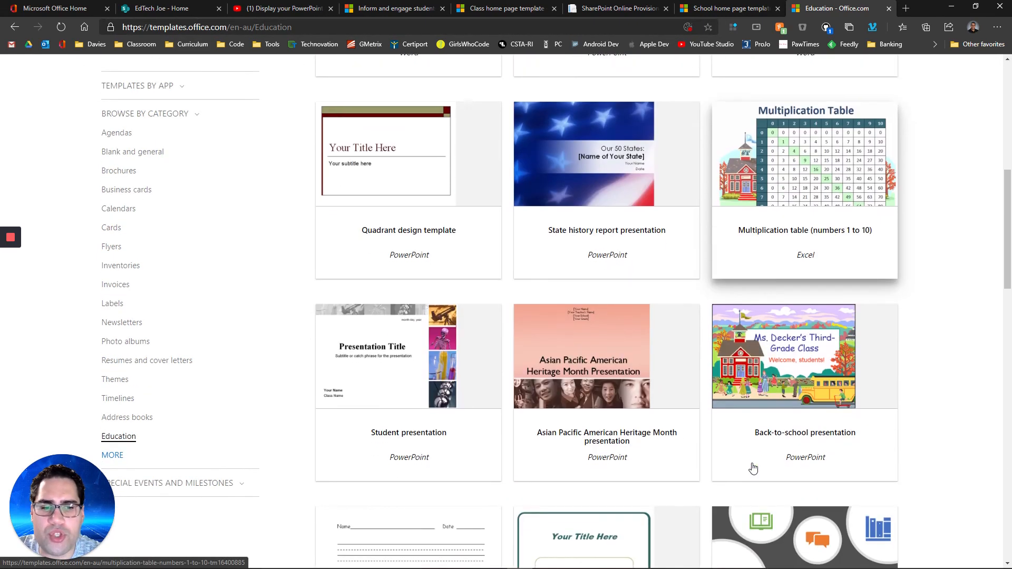
scroll(752, 468, "down", 7)
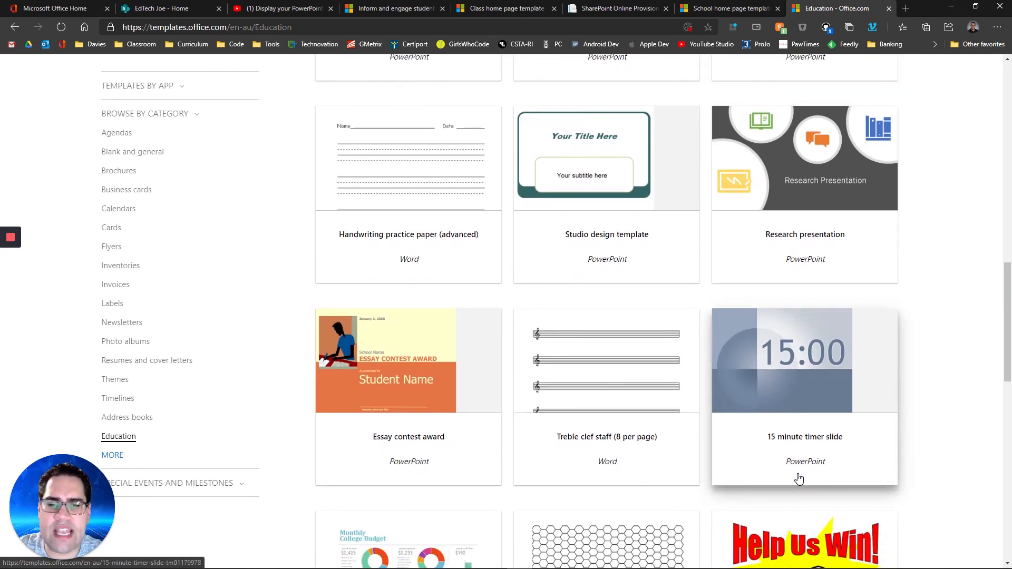
scroll(787, 466, "down", 5)
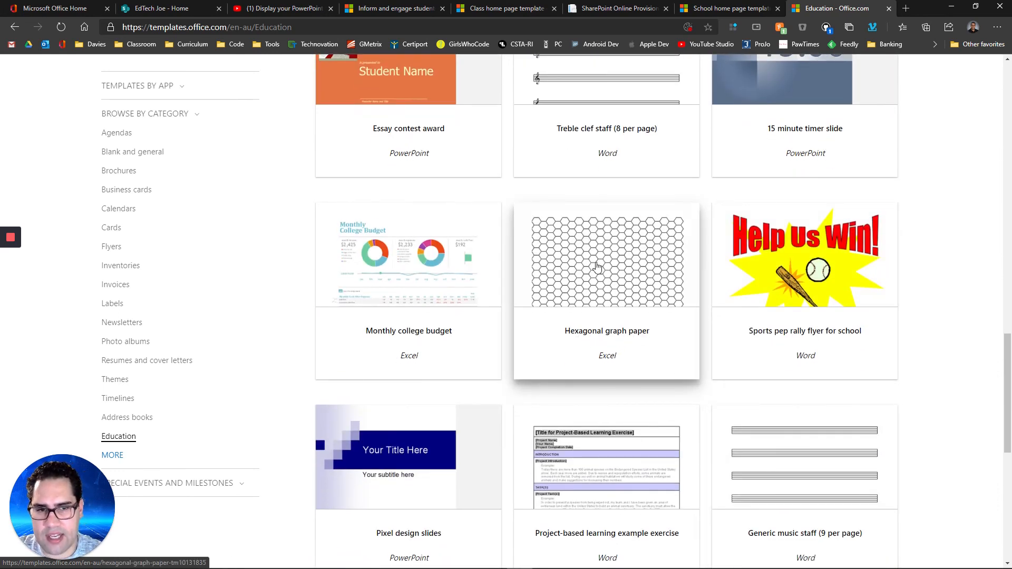
scroll(762, 416, "down", 5)
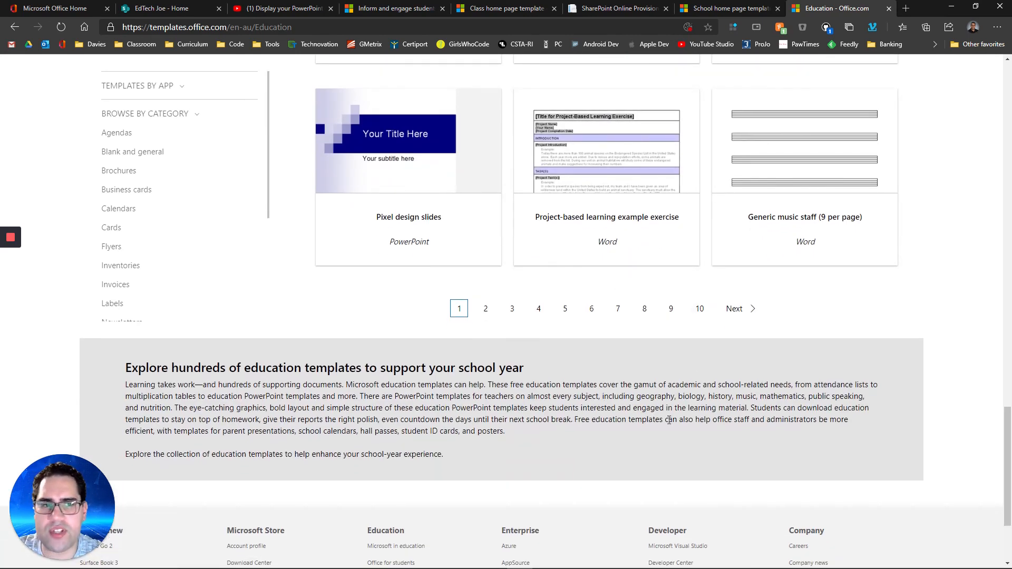
scroll(669, 421, "up", 15)
scroll(664, 424, "down", 5)
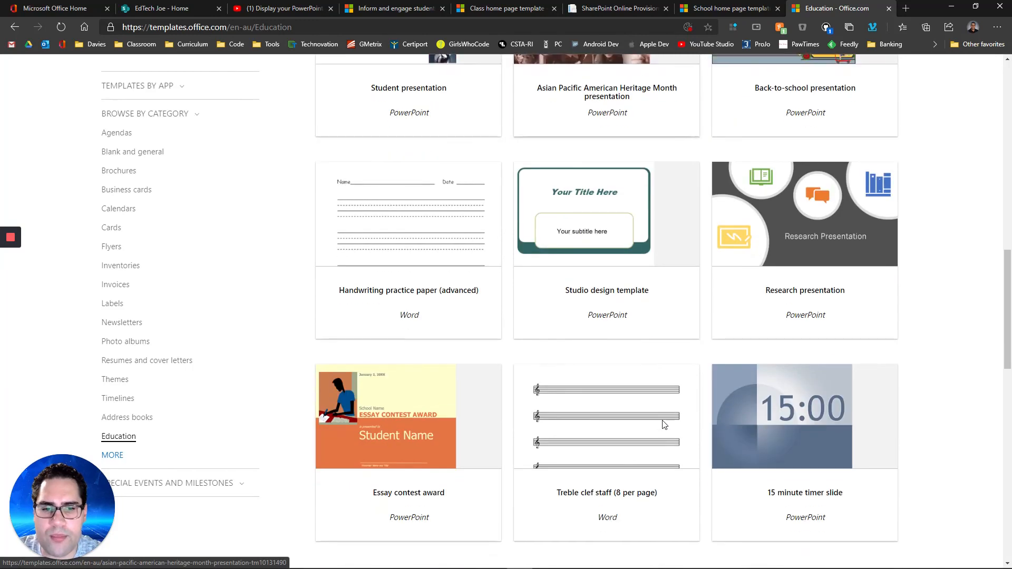
scroll(575, 426, "down", 1)
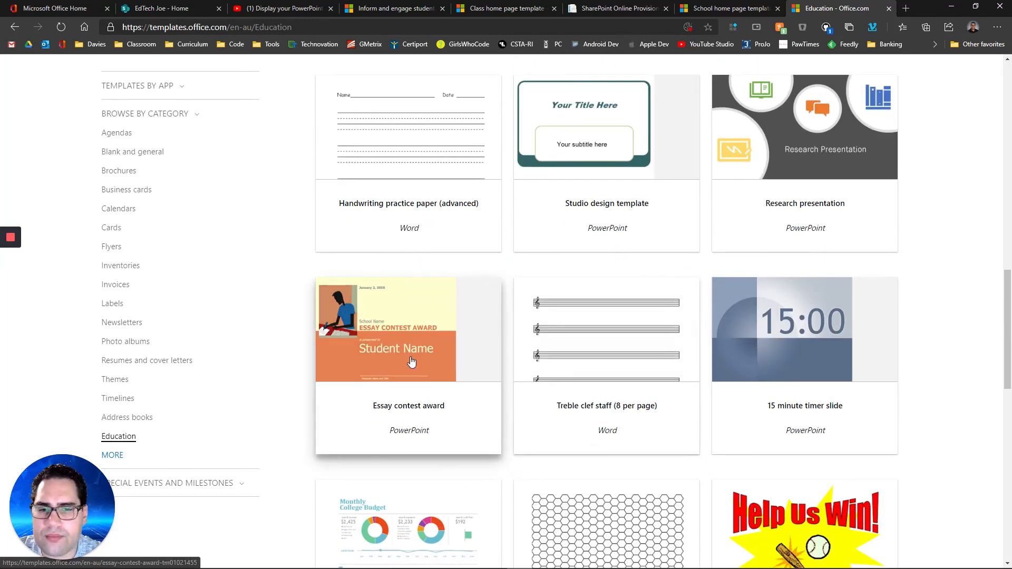
scroll(559, 315, "down", 2)
scroll(531, 294, "up", 2)
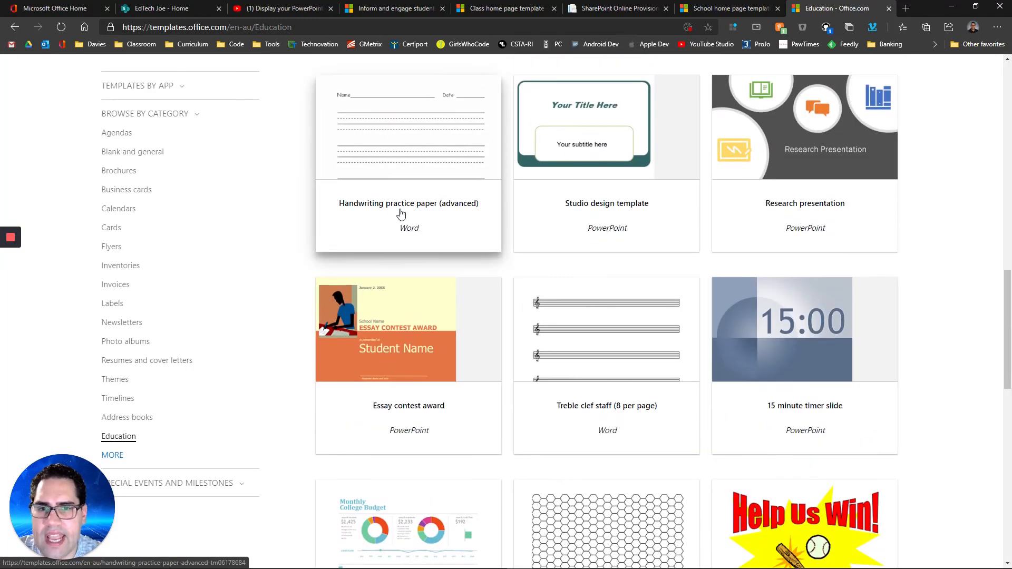
scroll(433, 179, "up", 2)
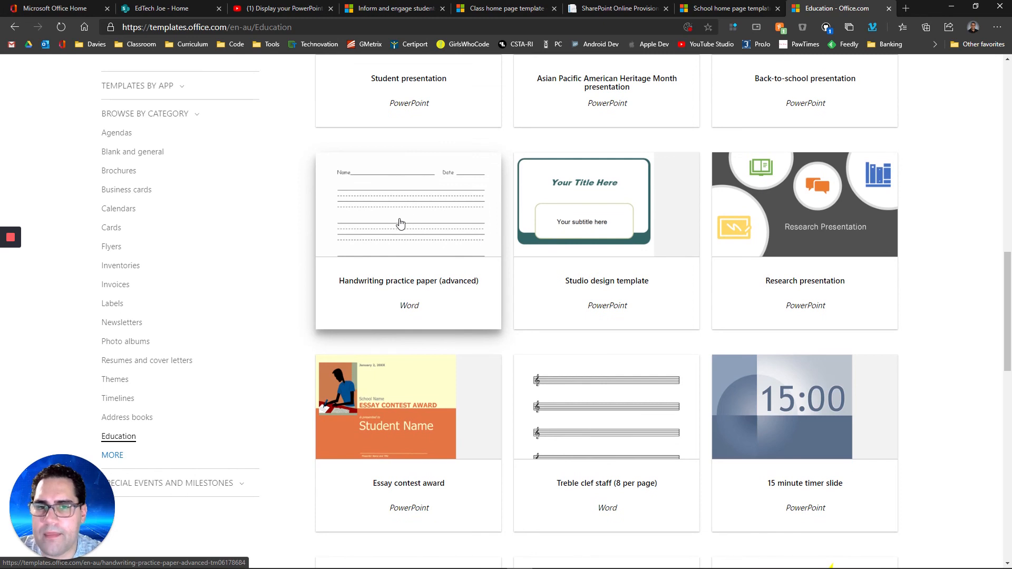
scroll(438, 305, "up", 6)
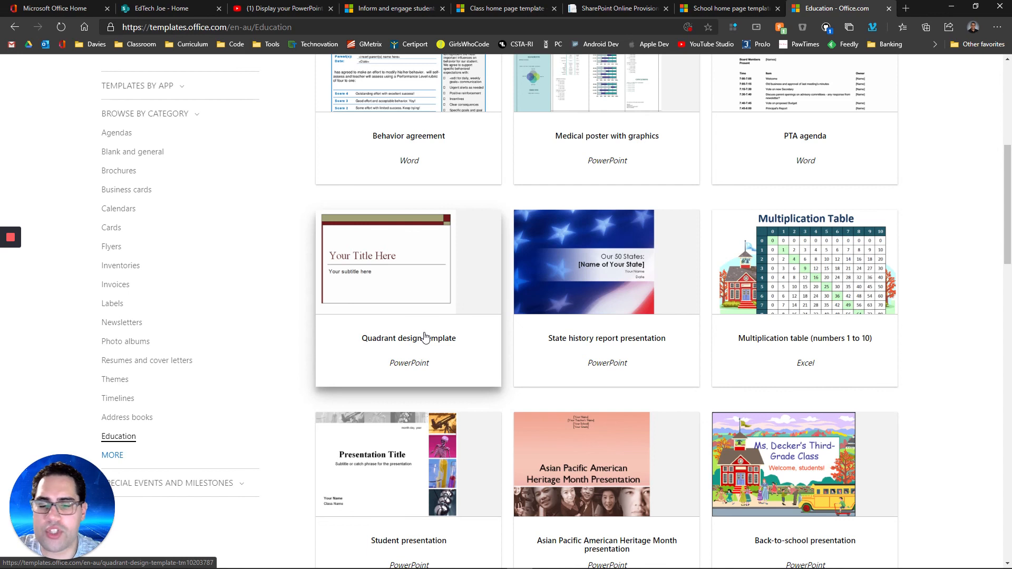
scroll(444, 296, "up", 5)
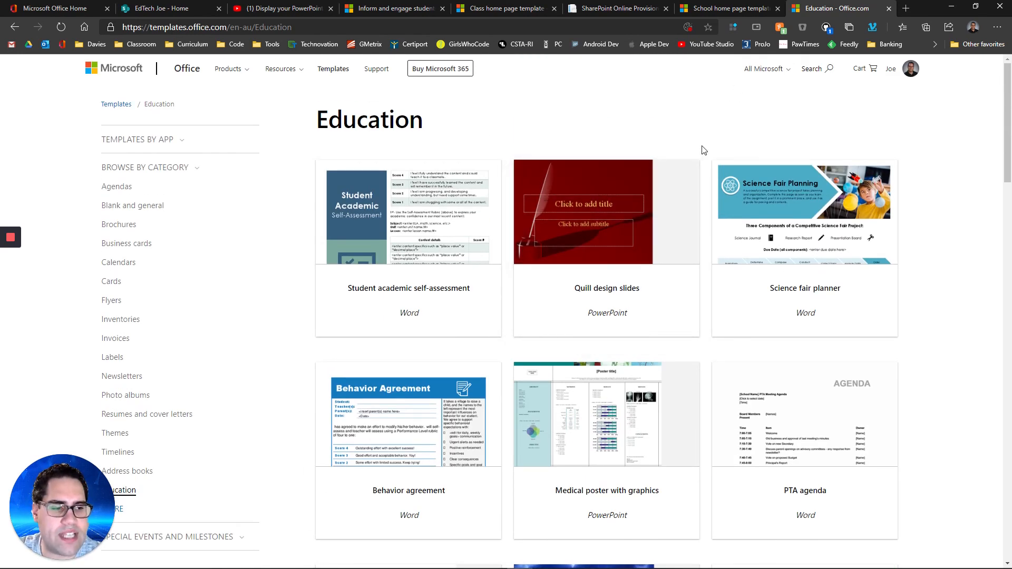
Switch to Microsoft Teams and examine the Class Page in the EdTech Joe team's General channel, from the welcome banner to the teacher section.
left_click(495, 560)
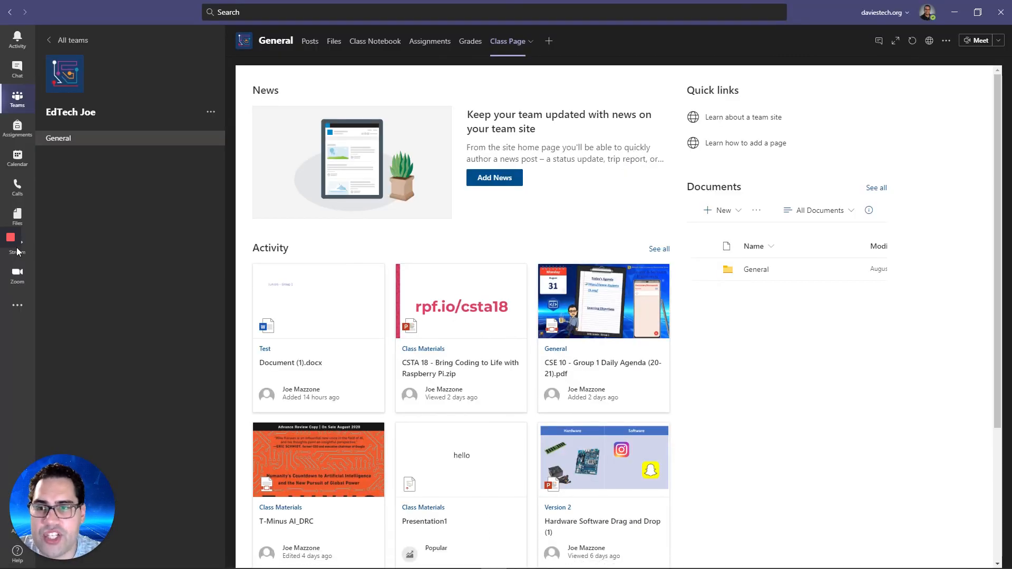
mouse_move(13, 297)
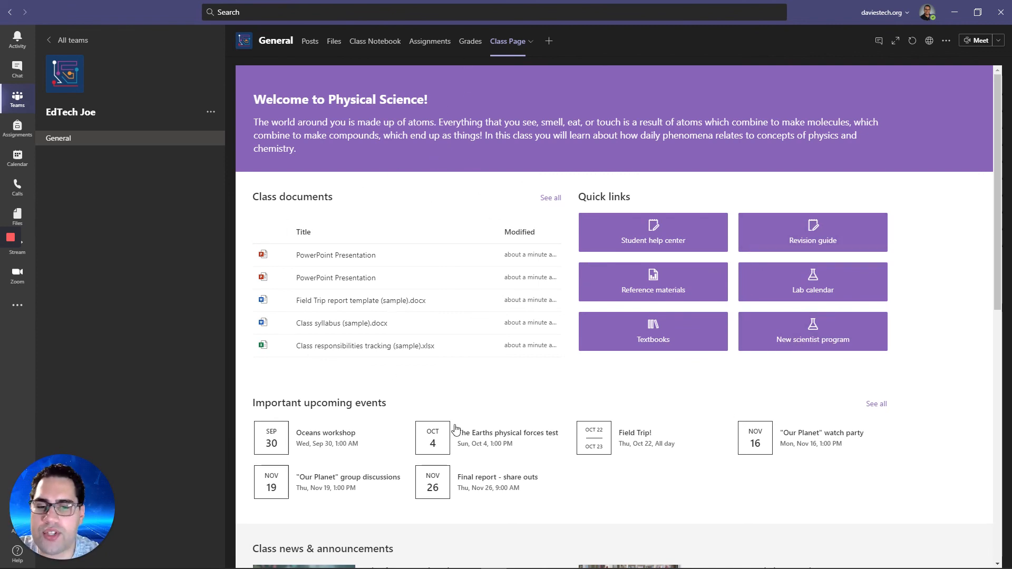
scroll(463, 424, "down", 1)
scroll(462, 425, "down", 8)
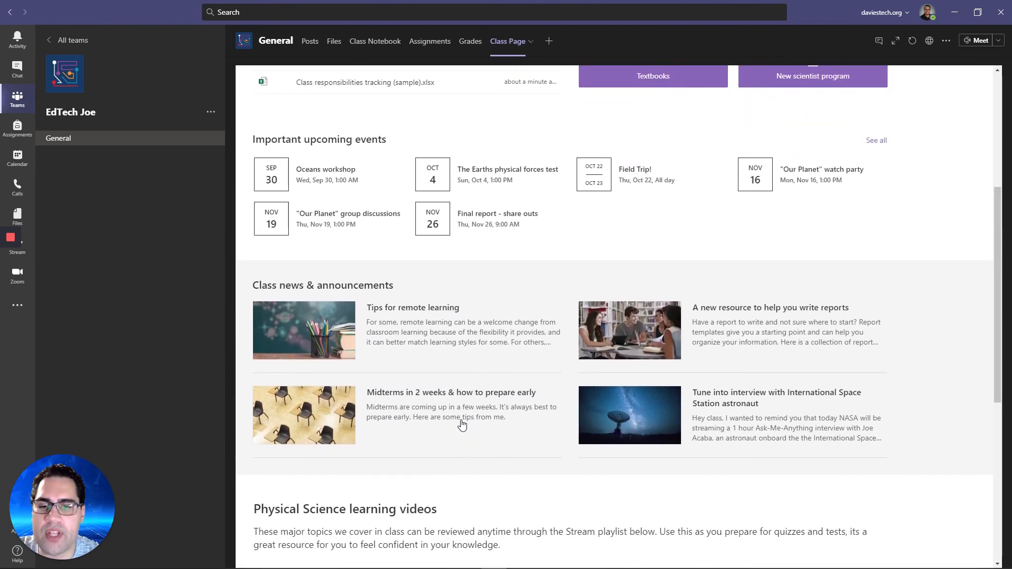
scroll(462, 425, "down", 2)
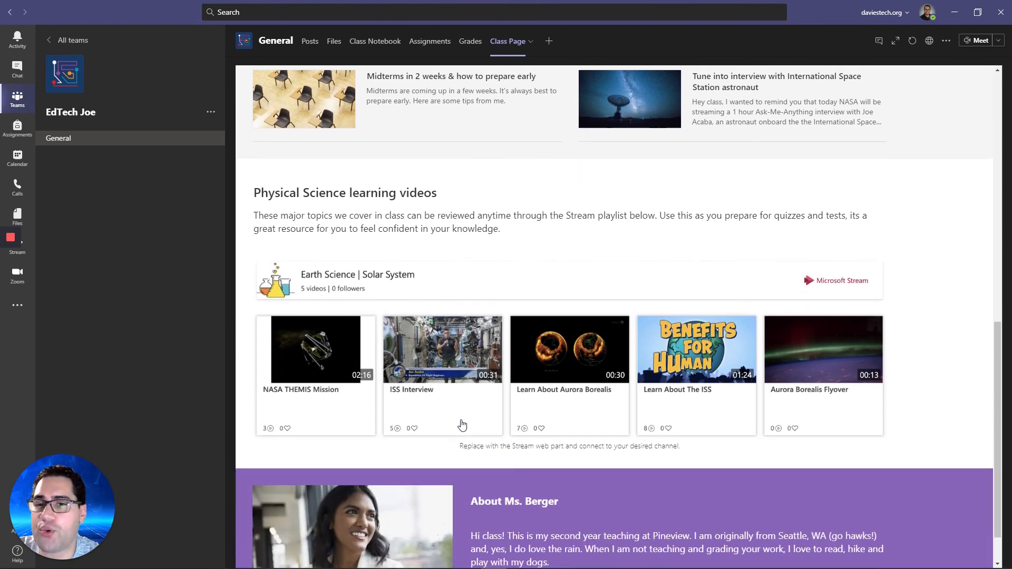
scroll(462, 425, "down", 1)
scroll(462, 425, "up", 10)
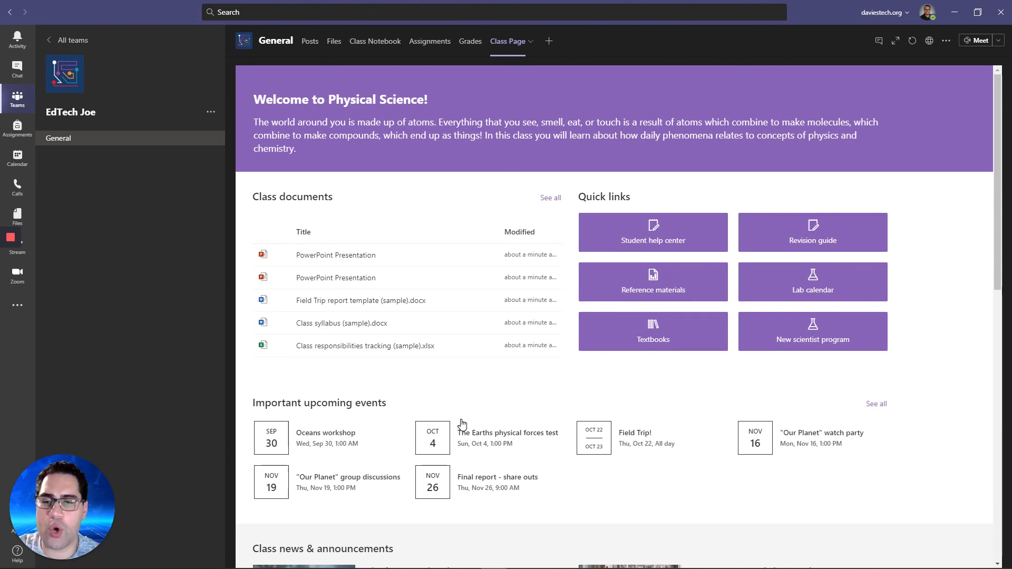
mouse_move(31, 544)
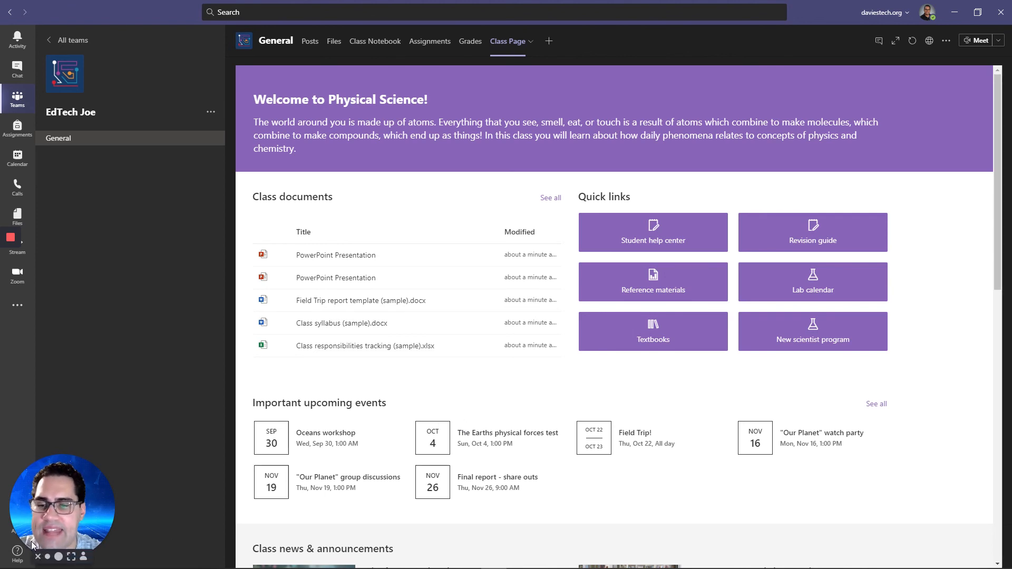
left_click(59, 557)
left_click_drag(144, 473, 502, 296)
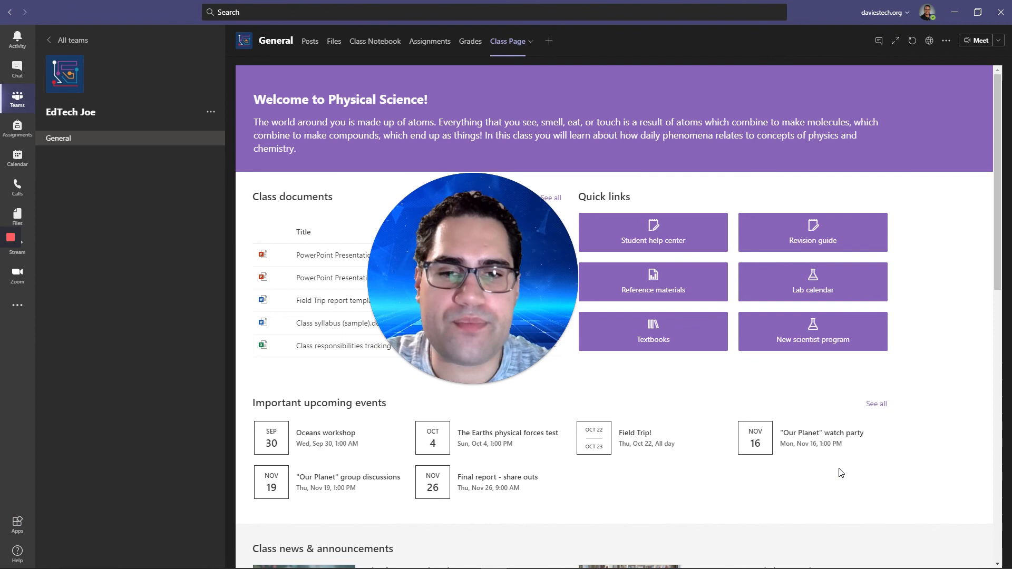